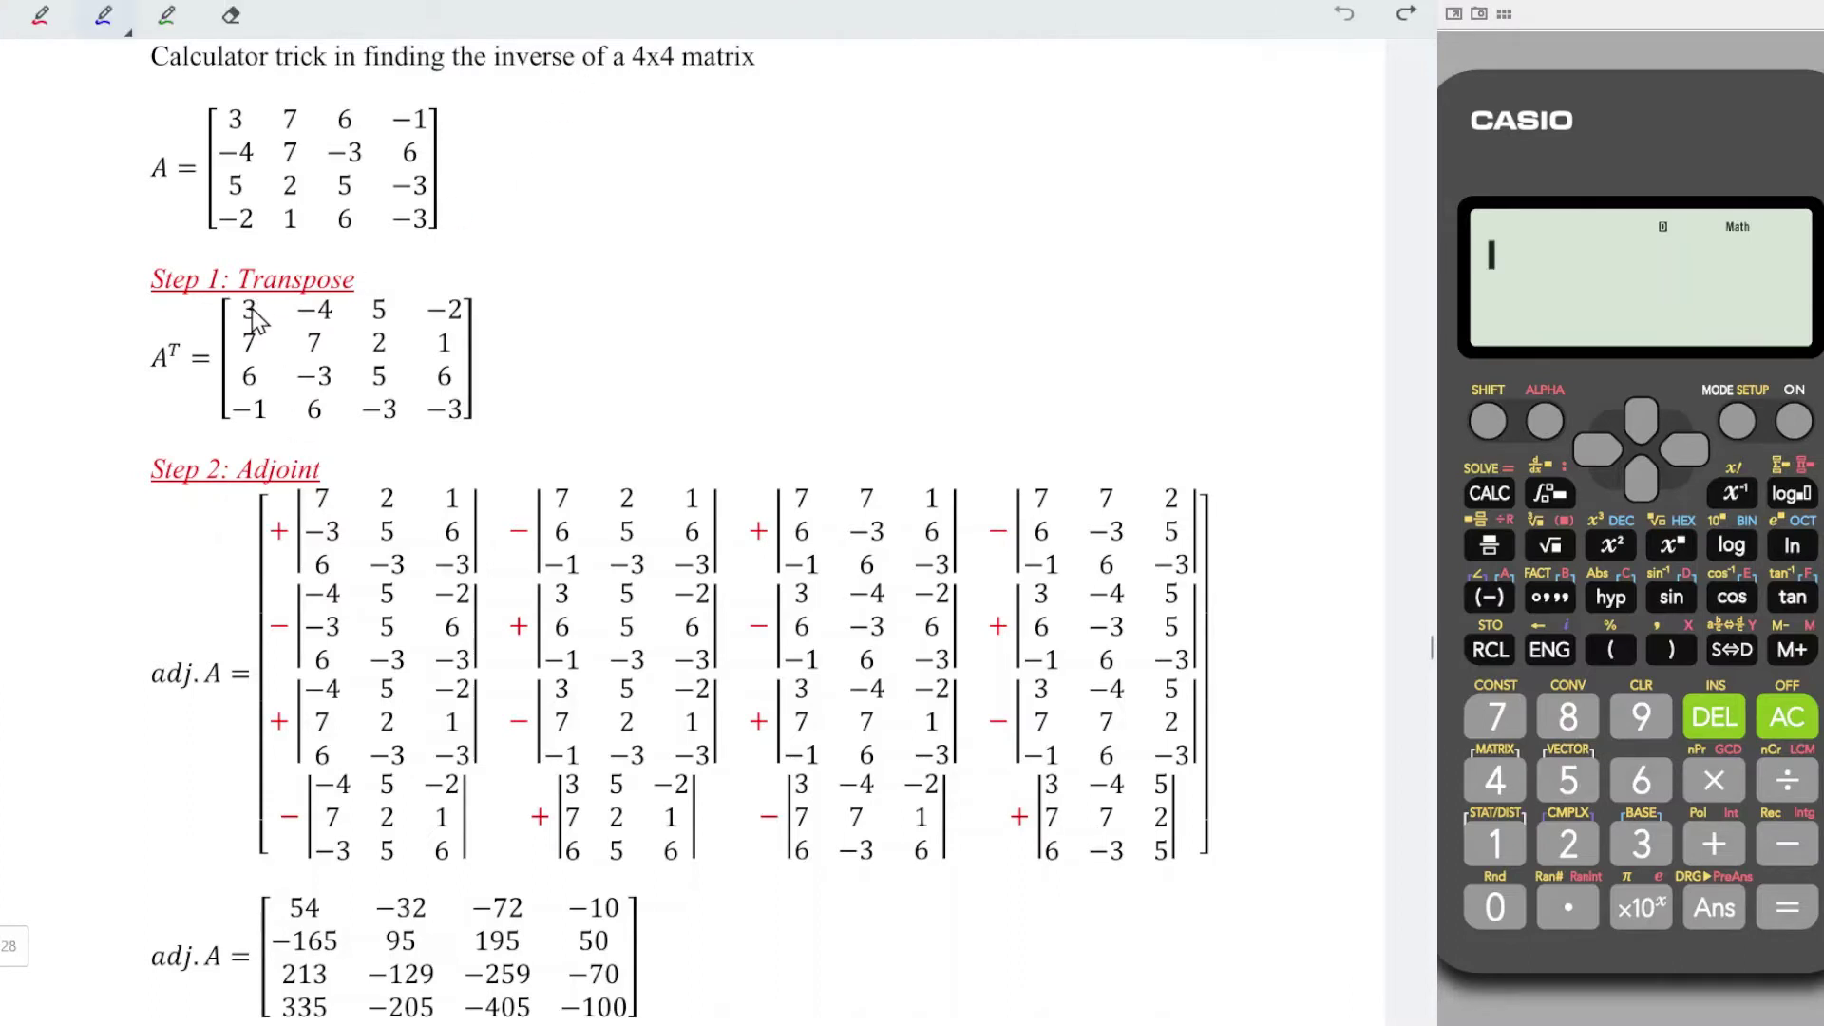
# Annotate Aᵀ in the notes, marking the rows and columns through the 3, 5 and 7.
pyautogui.moveTo(255, 302)
pyautogui.mouseDown()
pyautogui.moveTo(235, 316)
pyautogui.moveTo(251, 327)
pyautogui.moveTo(258, 302)
pyautogui.moveTo(256, 319)
pyautogui.moveTo(452, 311)
pyautogui.mouseUp()
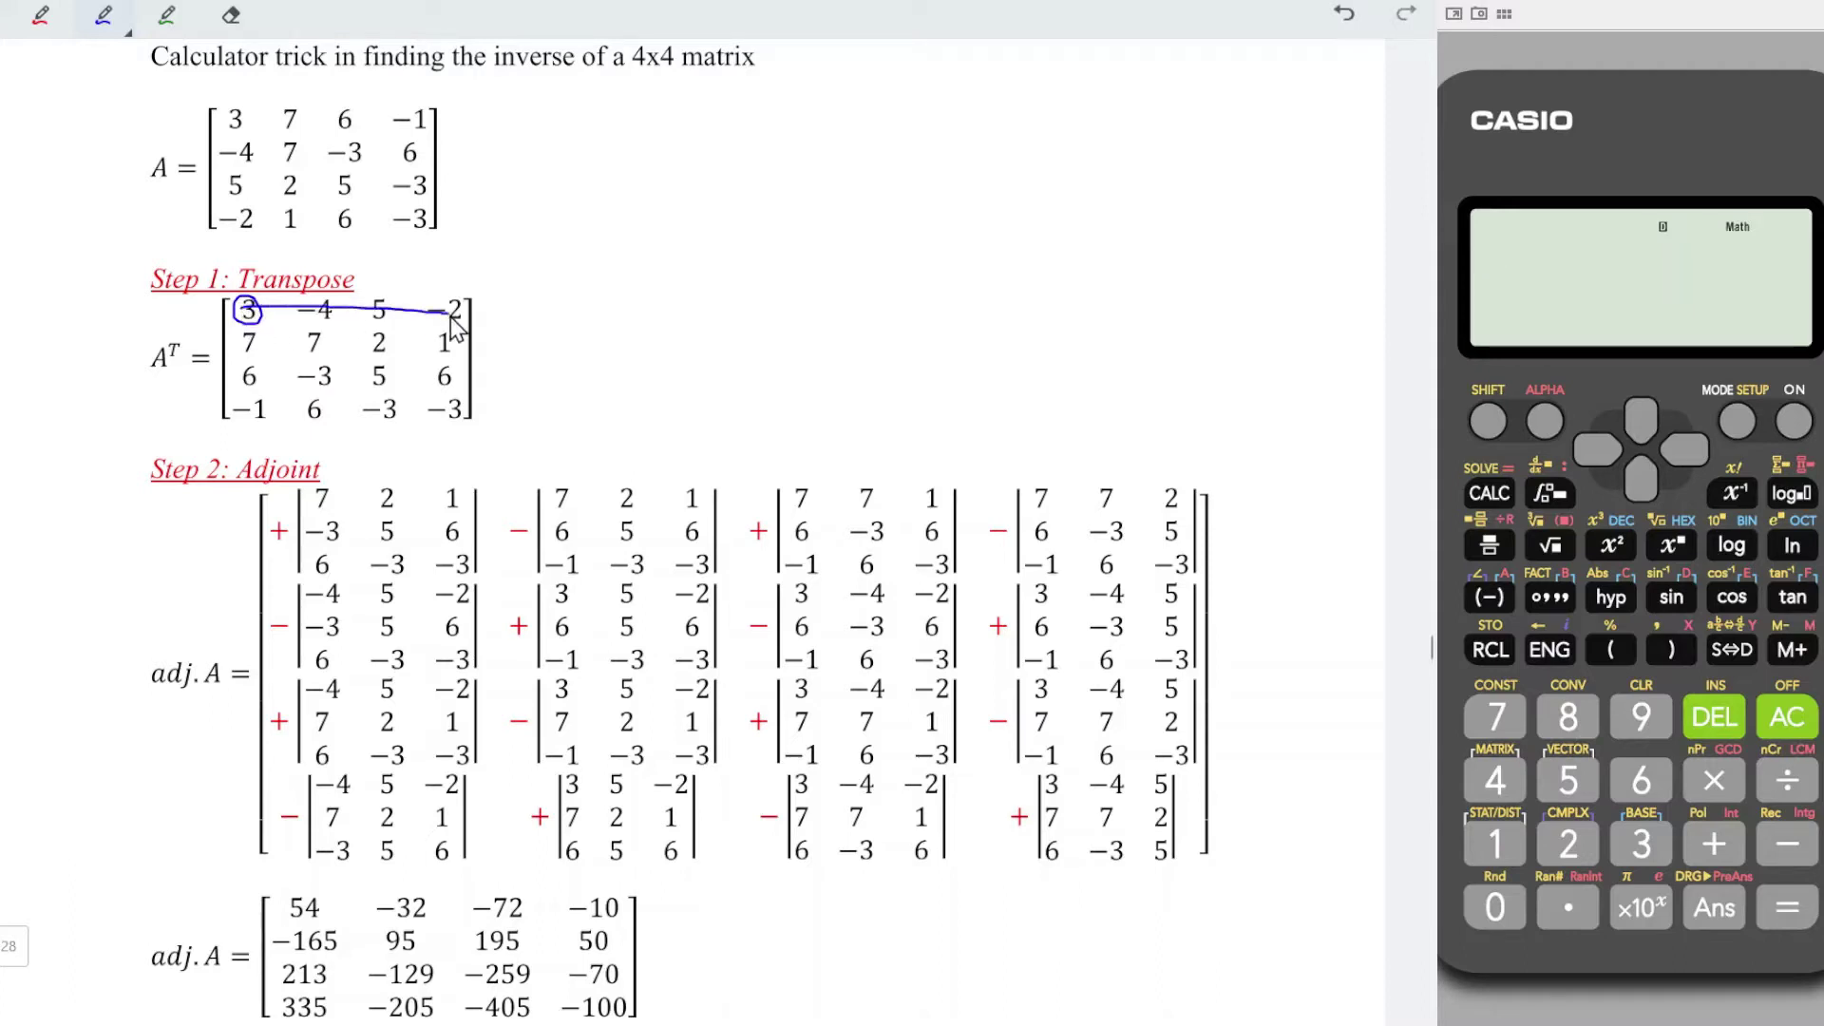
pyautogui.moveTo(252, 324); pyautogui.dragTo(254, 418)
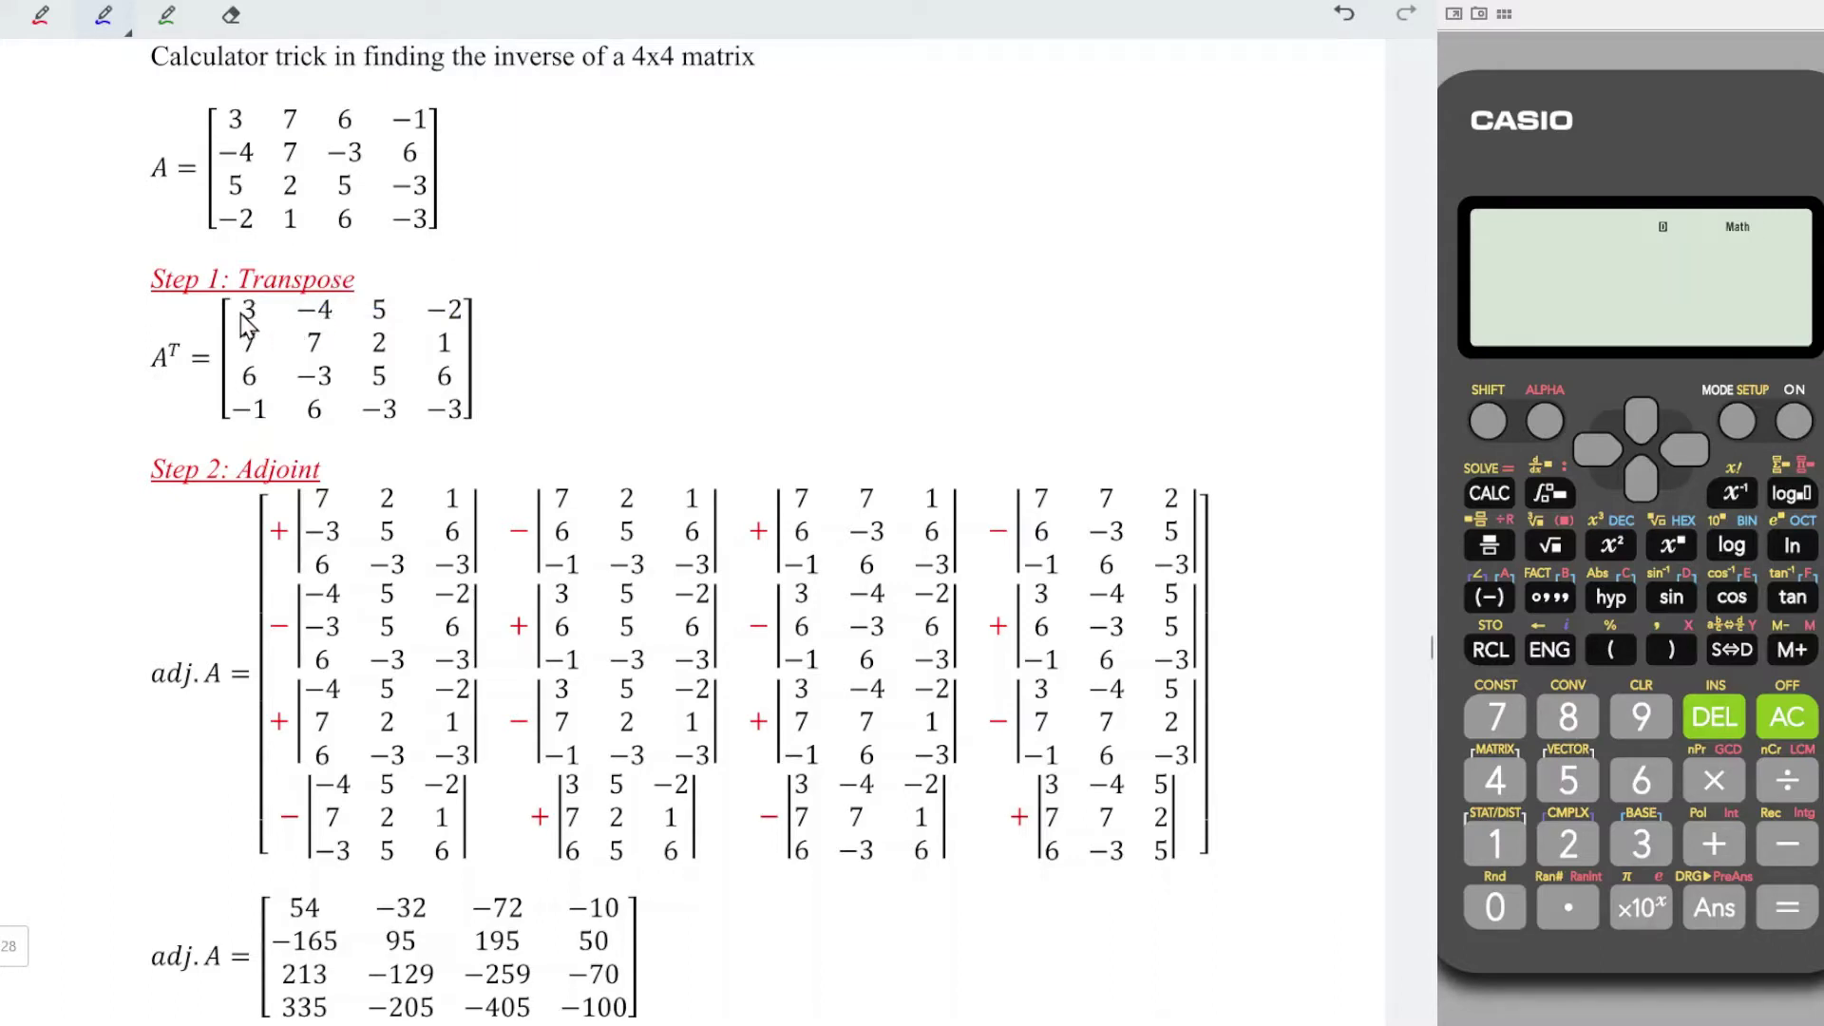
pyautogui.moveTo(238, 312); pyautogui.dragTo(461, 312)
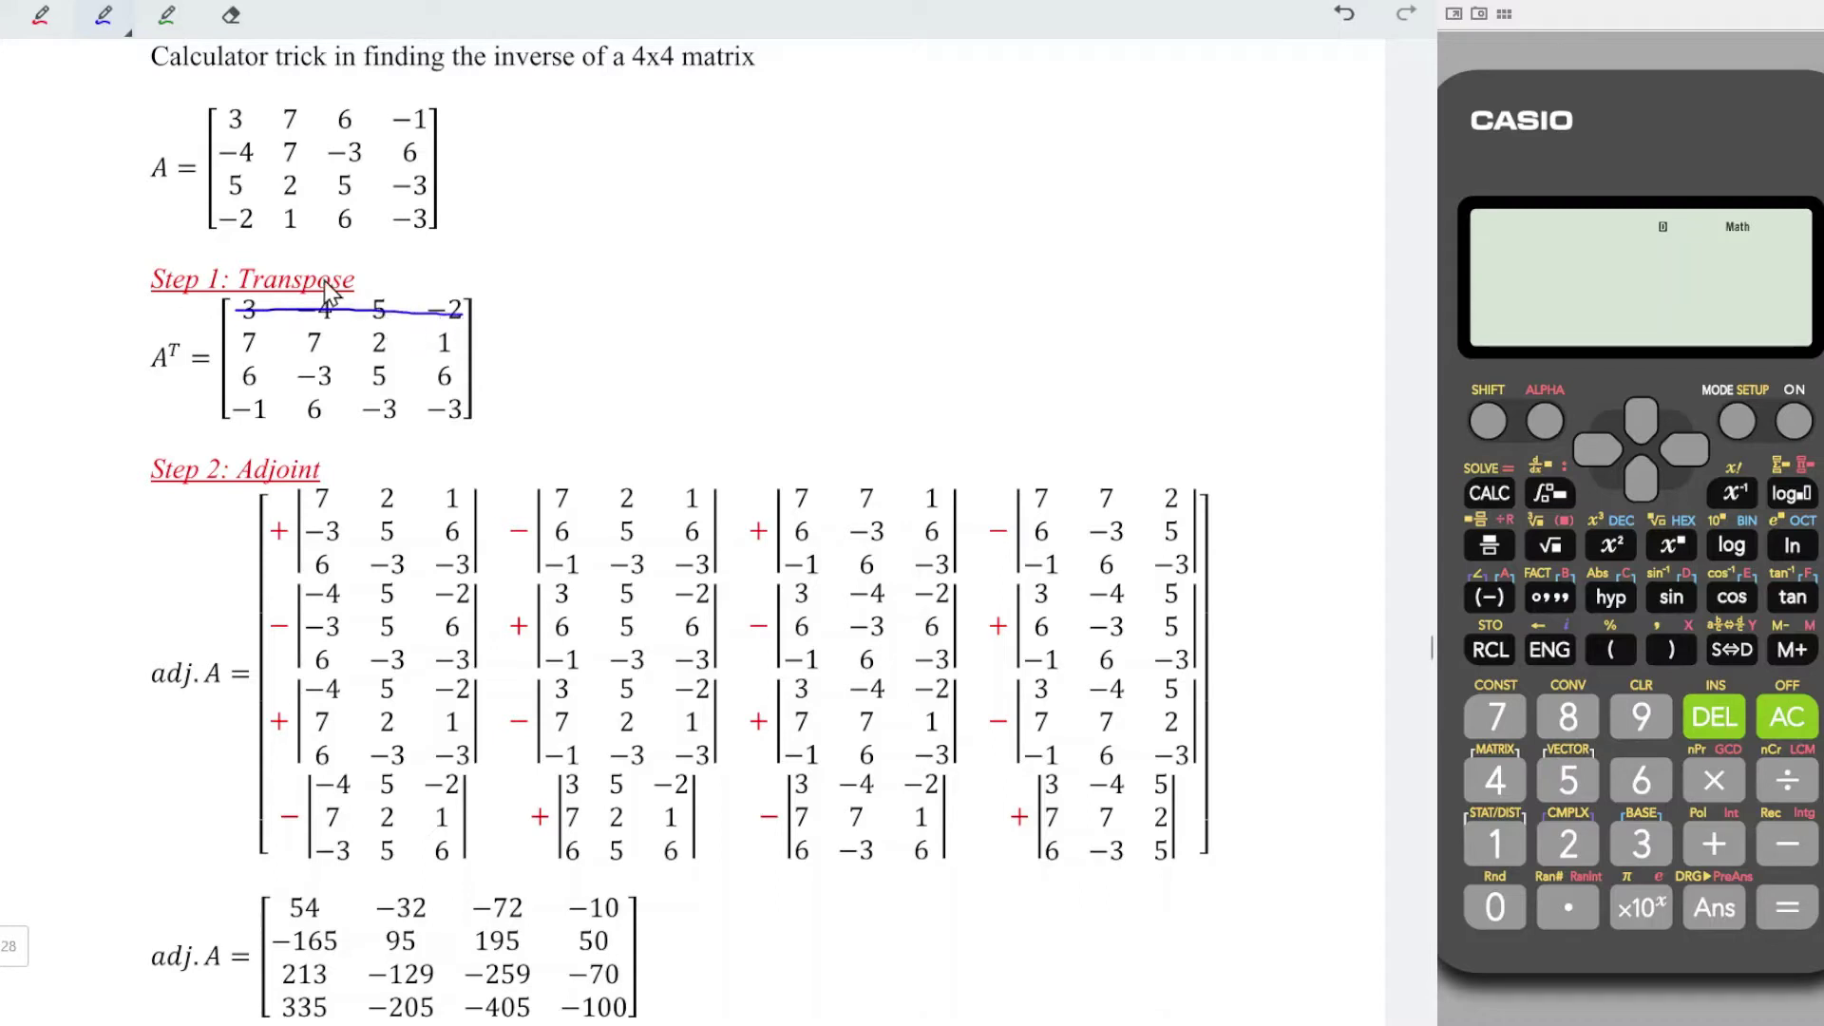
pyautogui.moveTo(323, 285); pyautogui.dragTo(319, 420)
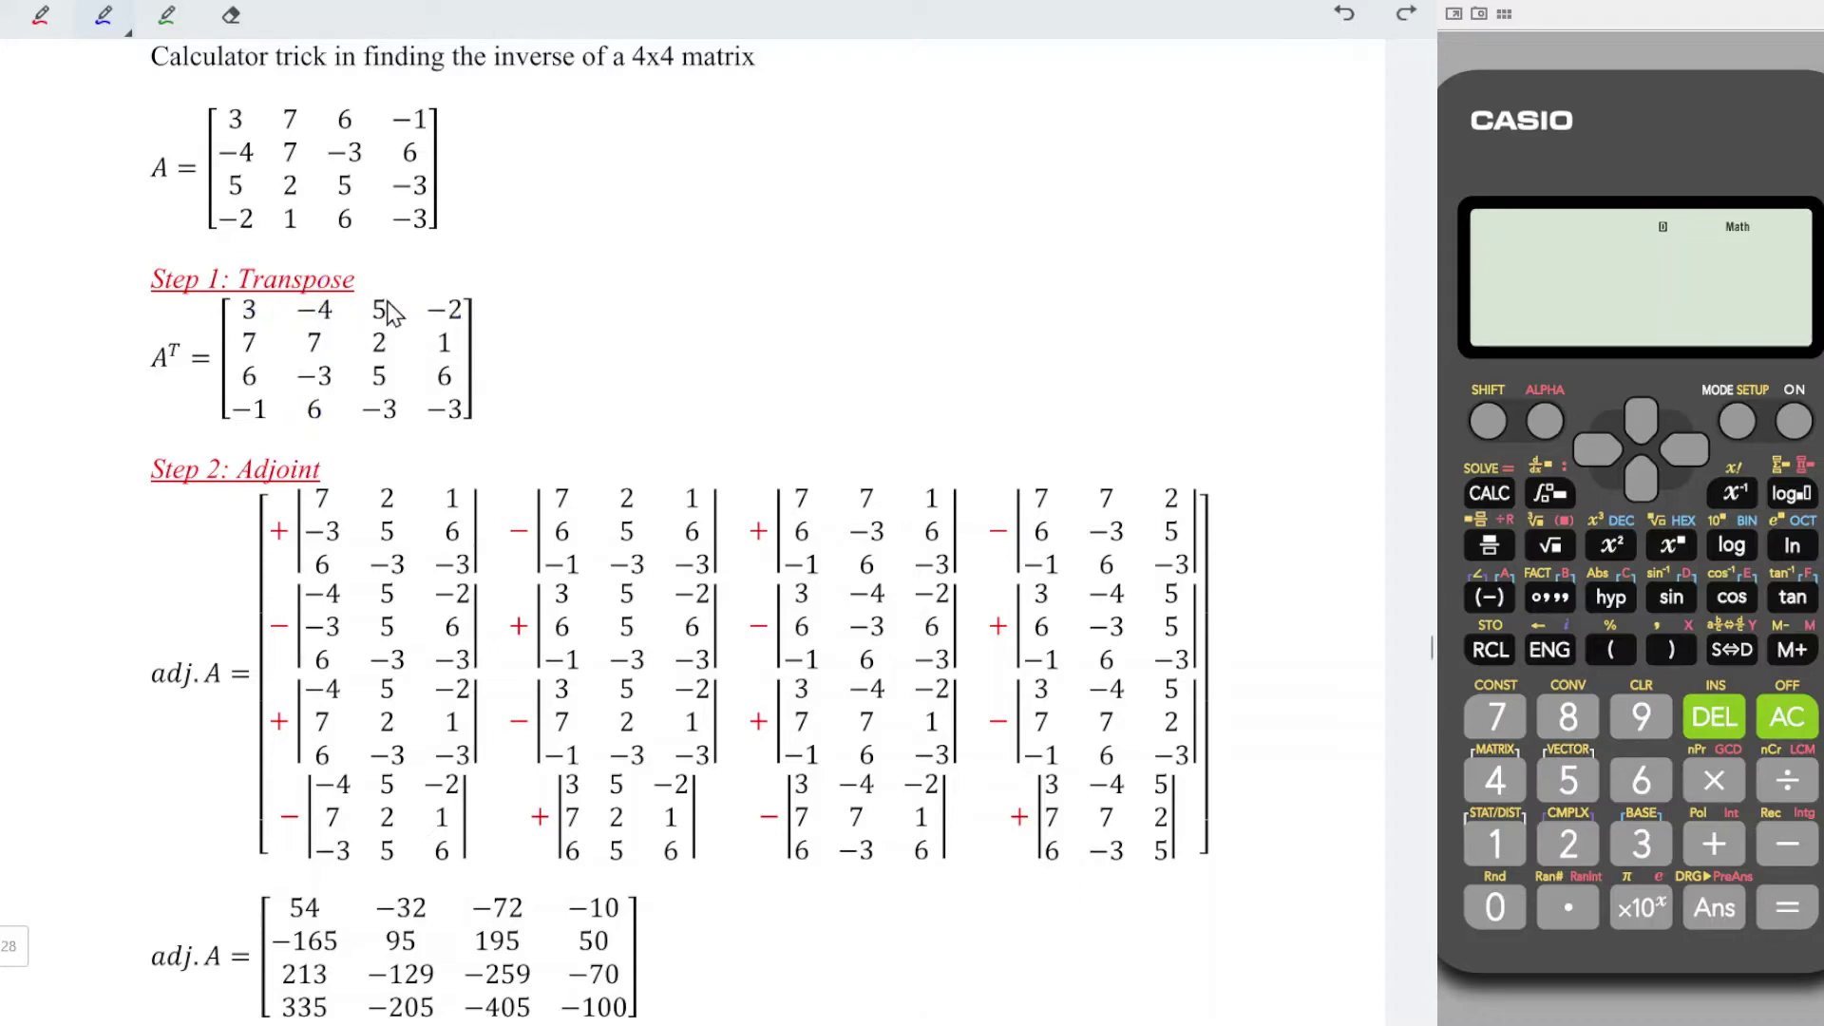
pyautogui.moveTo(384, 295)
pyautogui.mouseDown()
pyautogui.moveTo(372, 323)
pyautogui.moveTo(384, 297)
pyautogui.mouseUp()
pyautogui.moveTo(238, 311)
pyautogui.mouseDown()
pyautogui.moveTo(432, 313)
pyautogui.moveTo(385, 354)
pyautogui.moveTo(378, 406)
pyautogui.mouseUp()
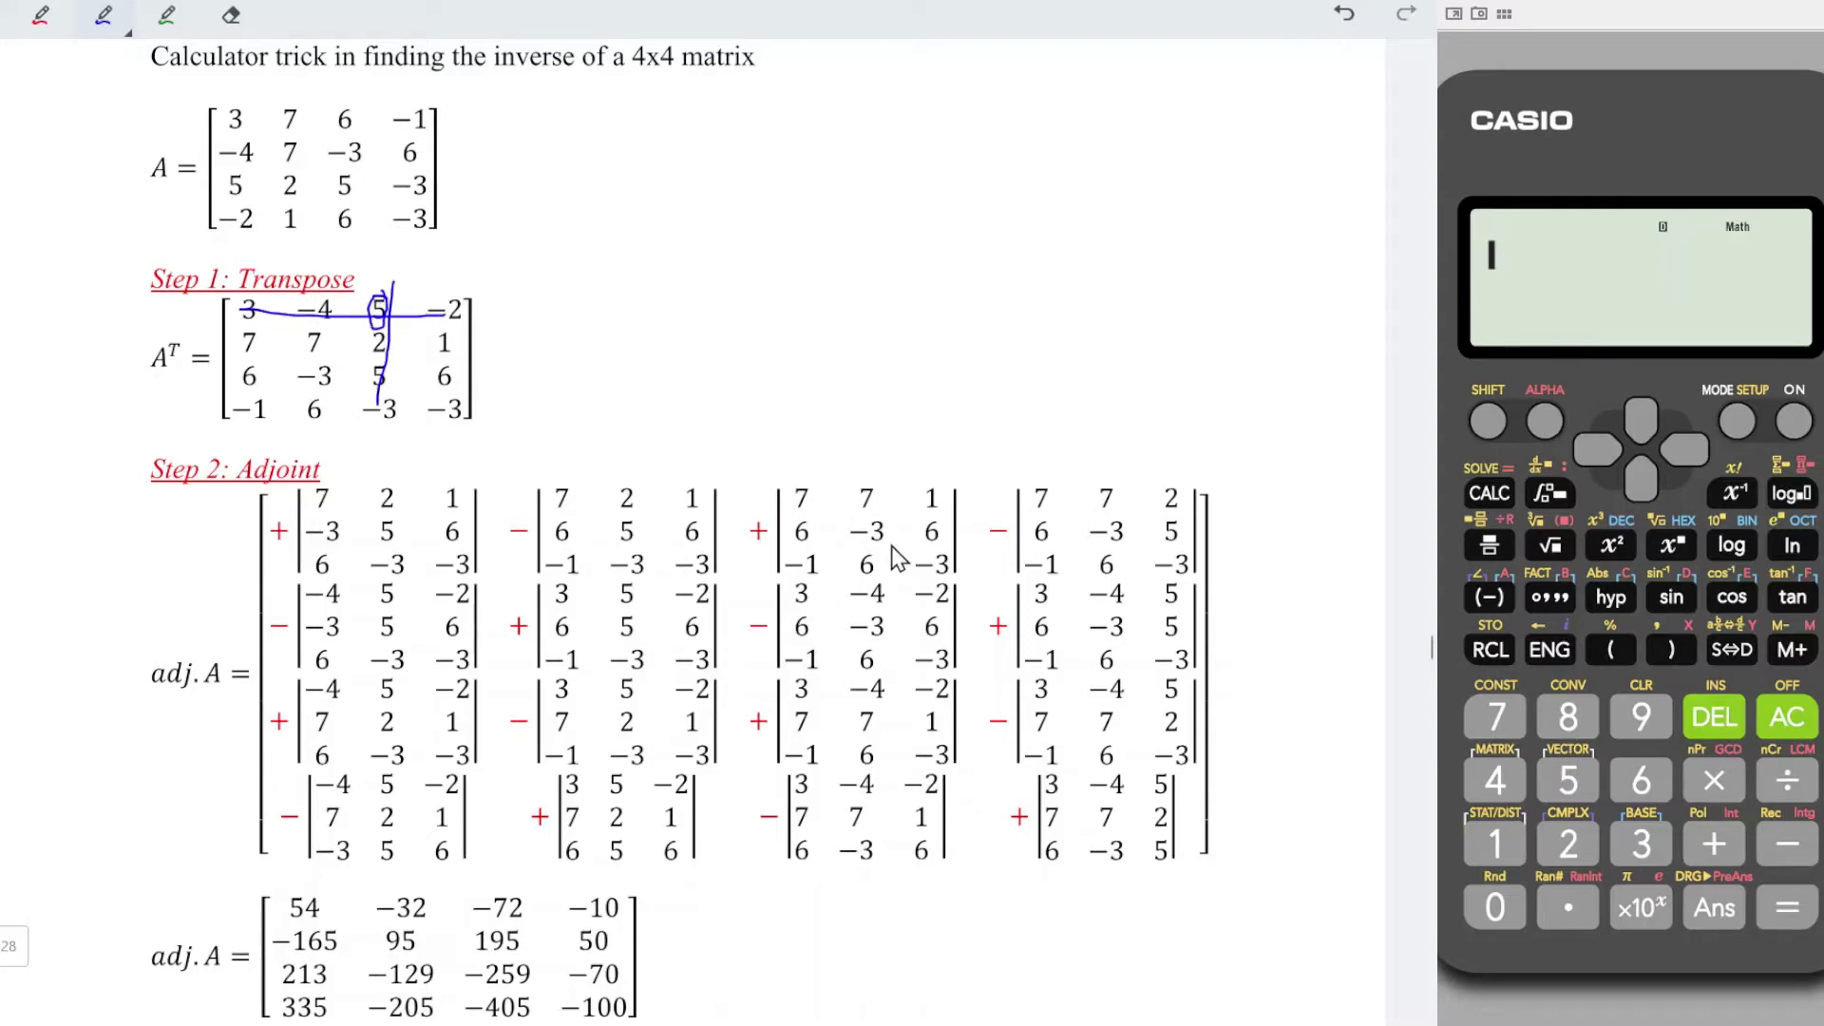
pyautogui.moveTo(256, 331)
pyautogui.mouseDown()
pyautogui.moveTo(238, 334)
pyautogui.moveTo(255, 353)
pyautogui.moveTo(467, 348)
pyautogui.mouseUp()
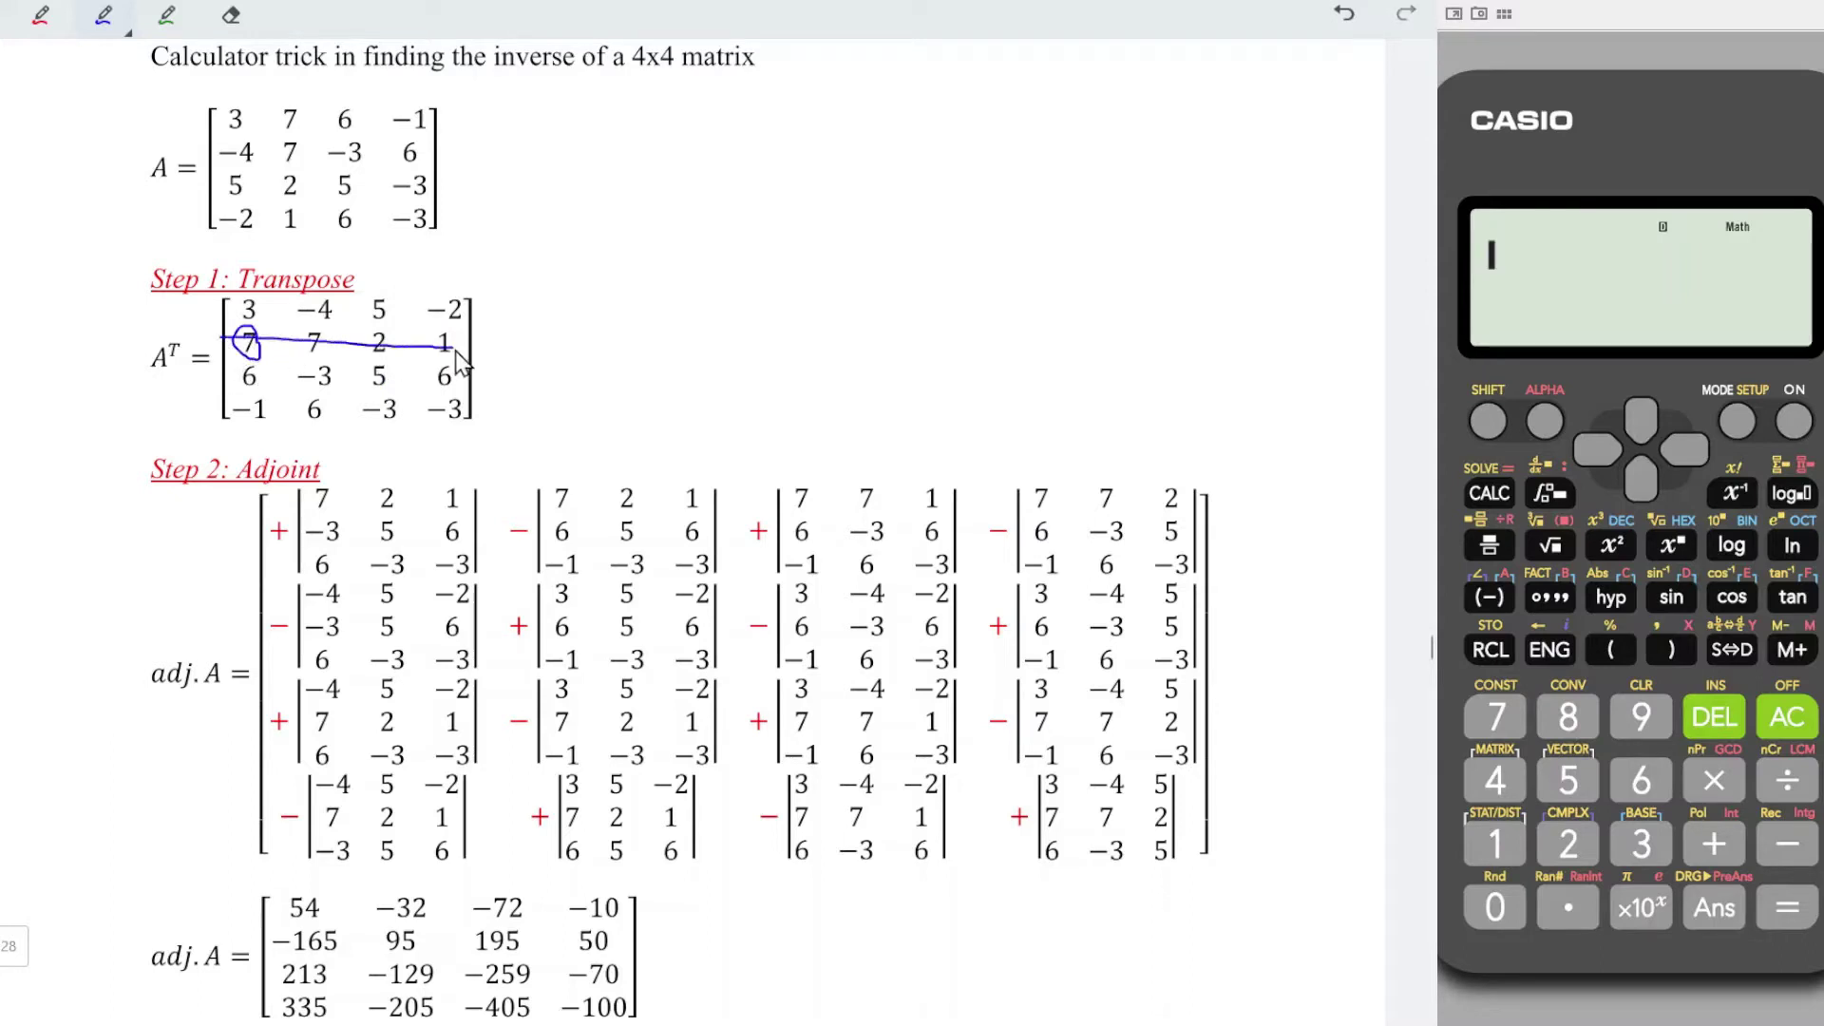
pyautogui.moveTo(252, 284); pyautogui.dragTo(257, 433)
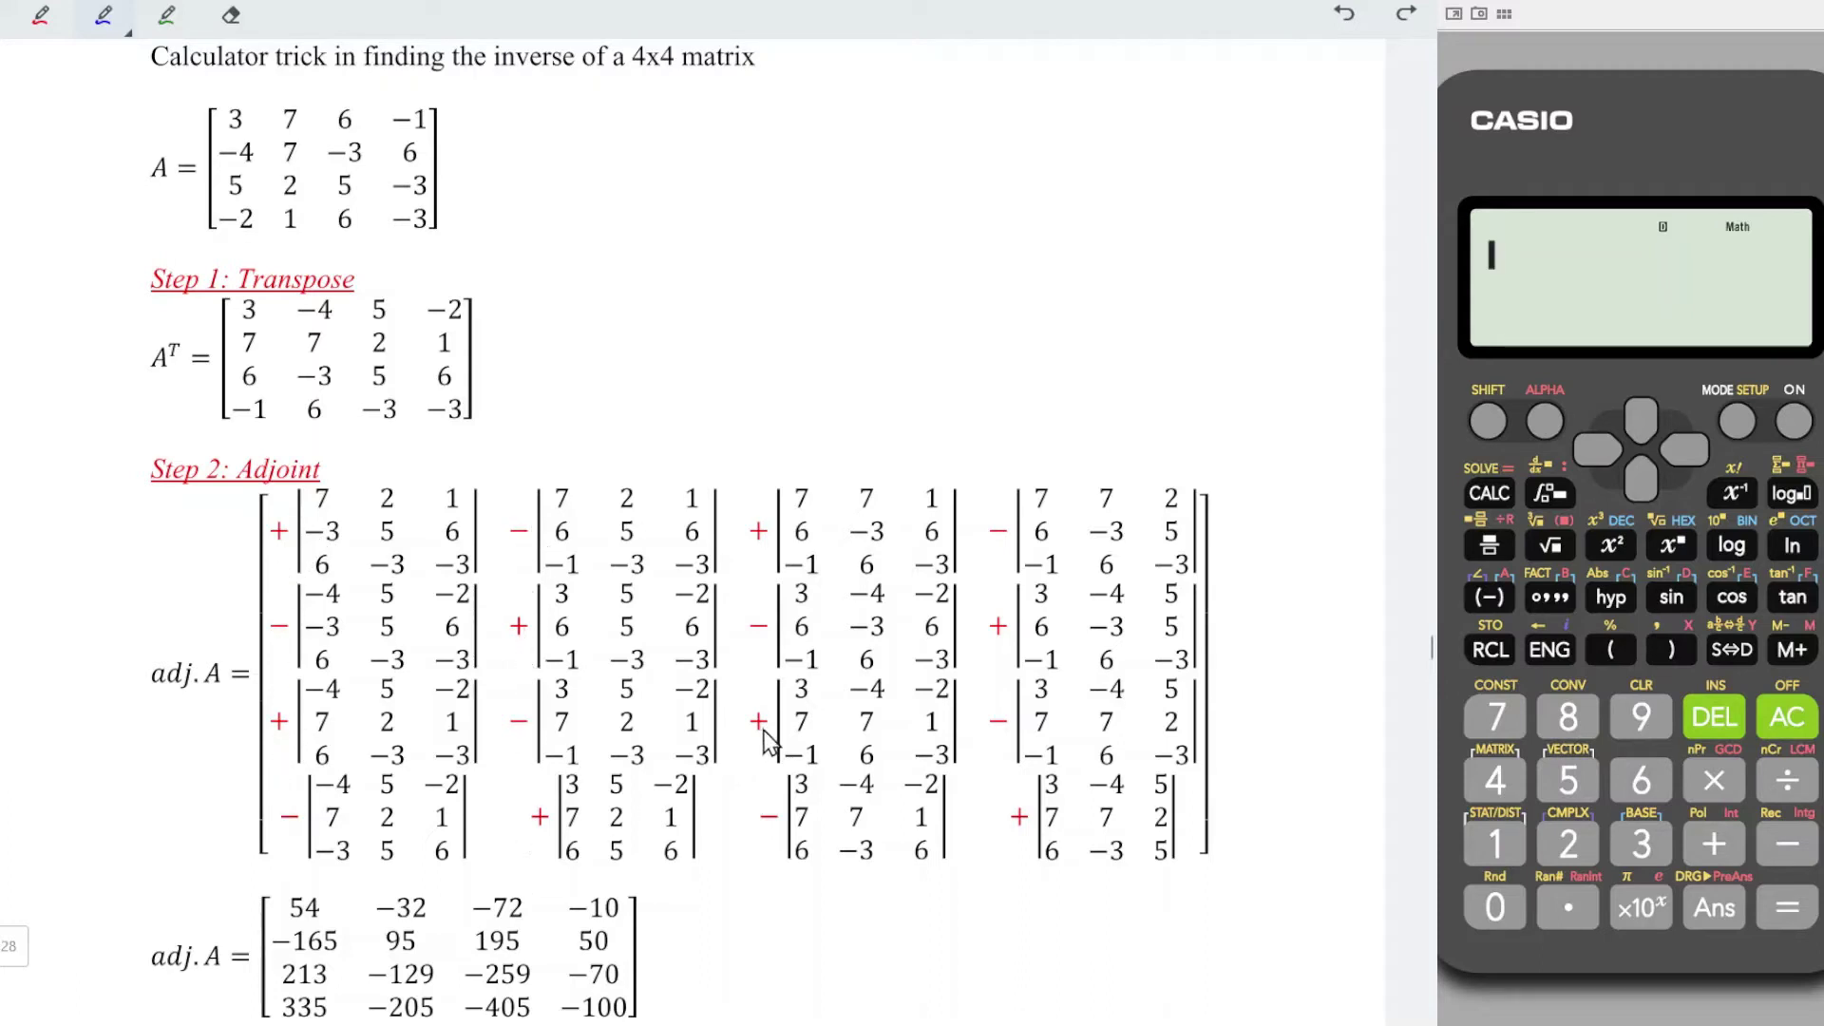
# Put the calculator in Matrix mode and define MatA as a 3×3 matrix.
pyautogui.scroll(-4, 770, 741)
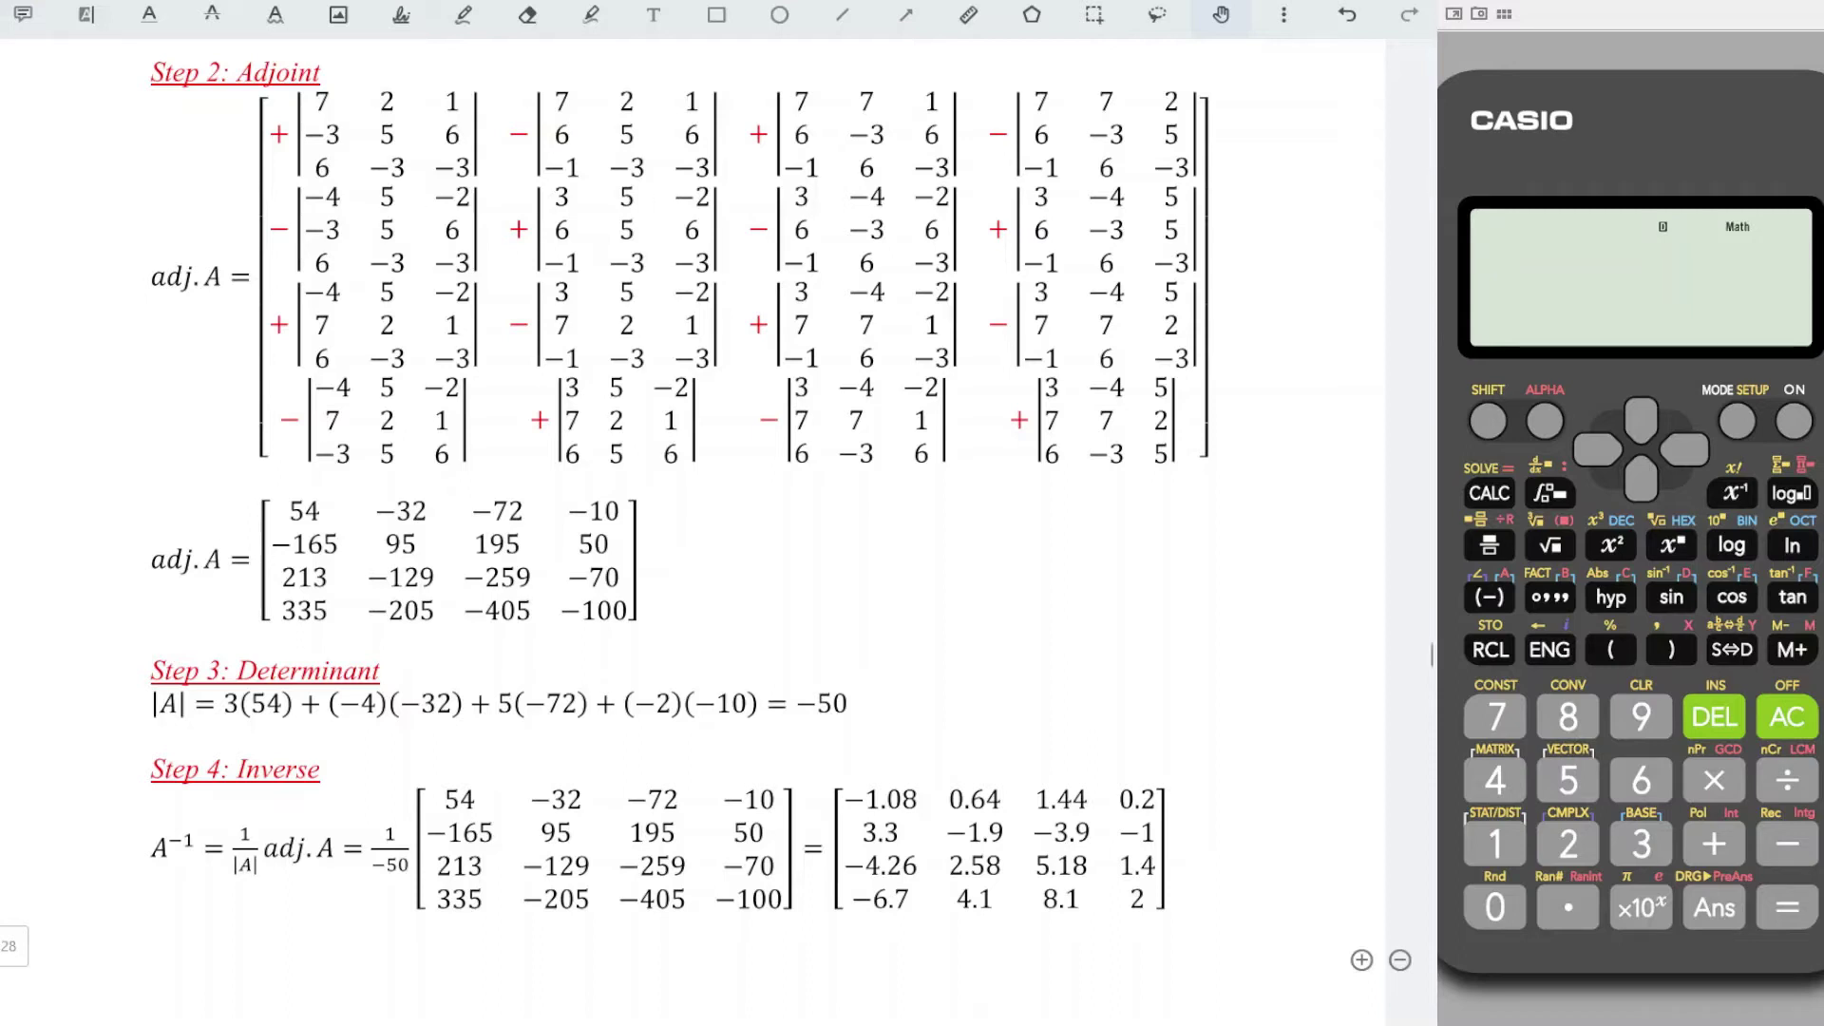
pyautogui.click(1736, 420)
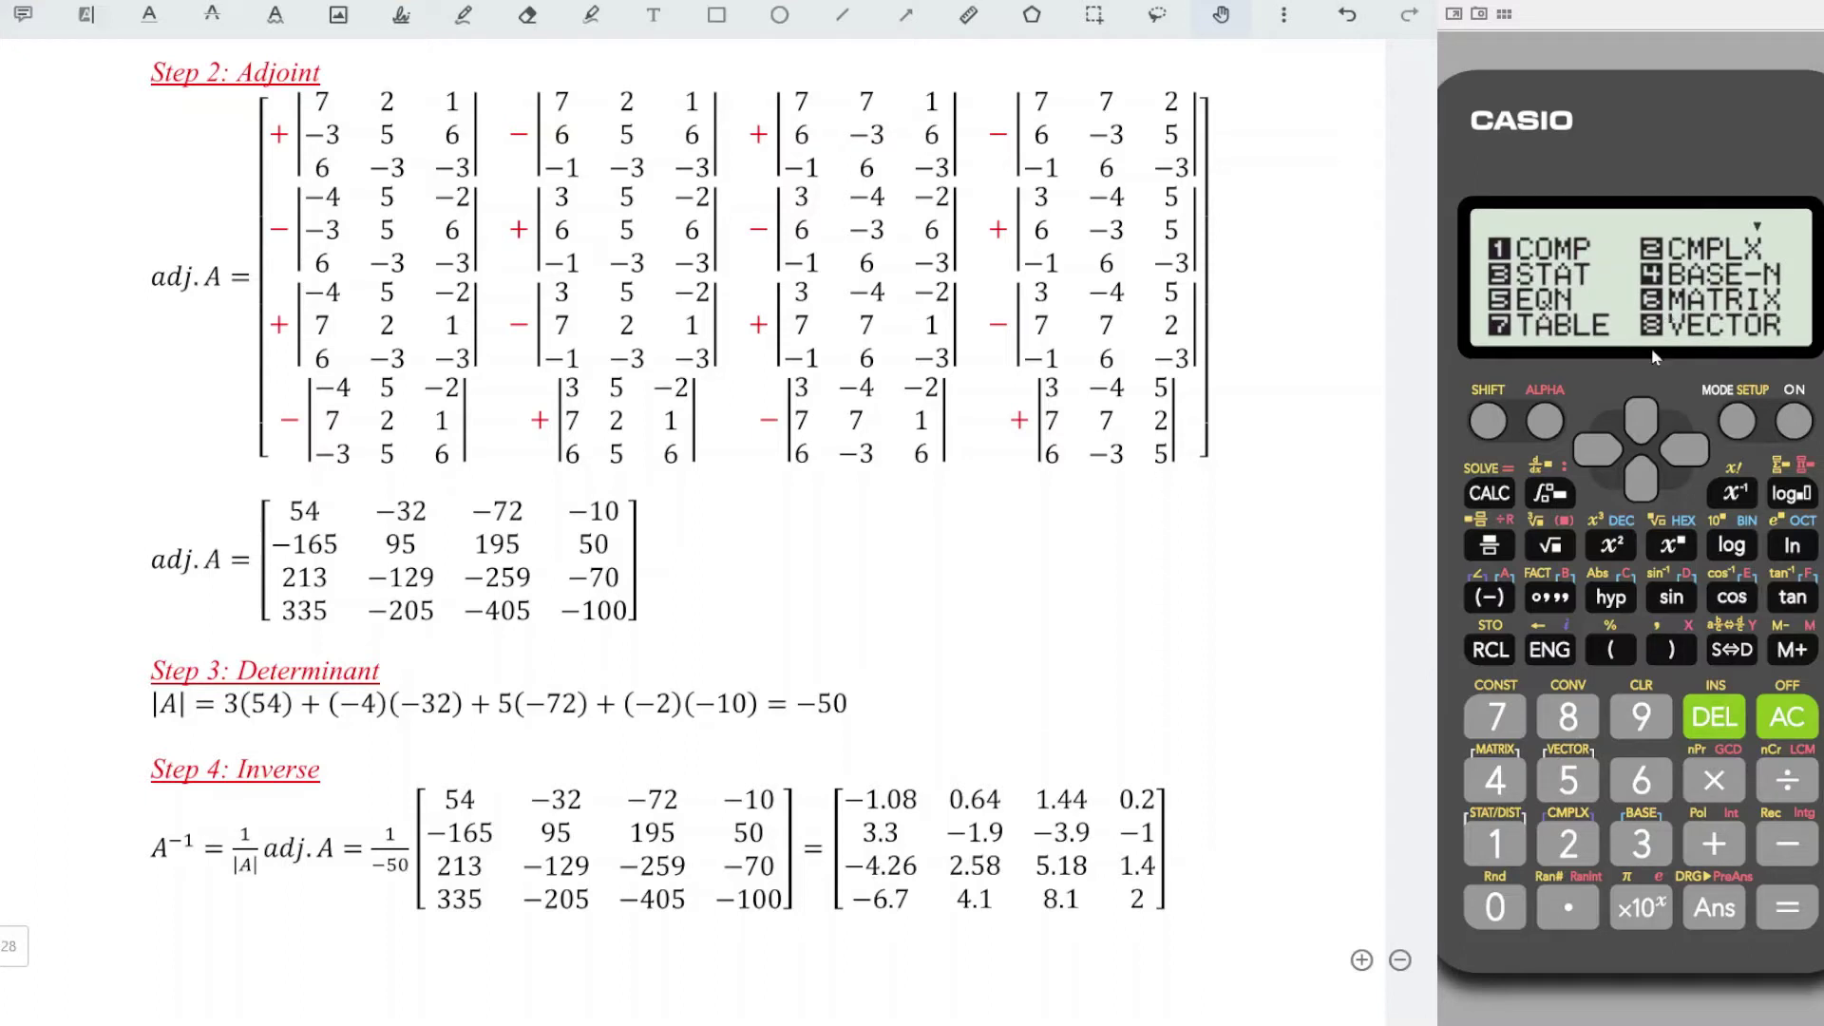
pyautogui.click(1639, 779)
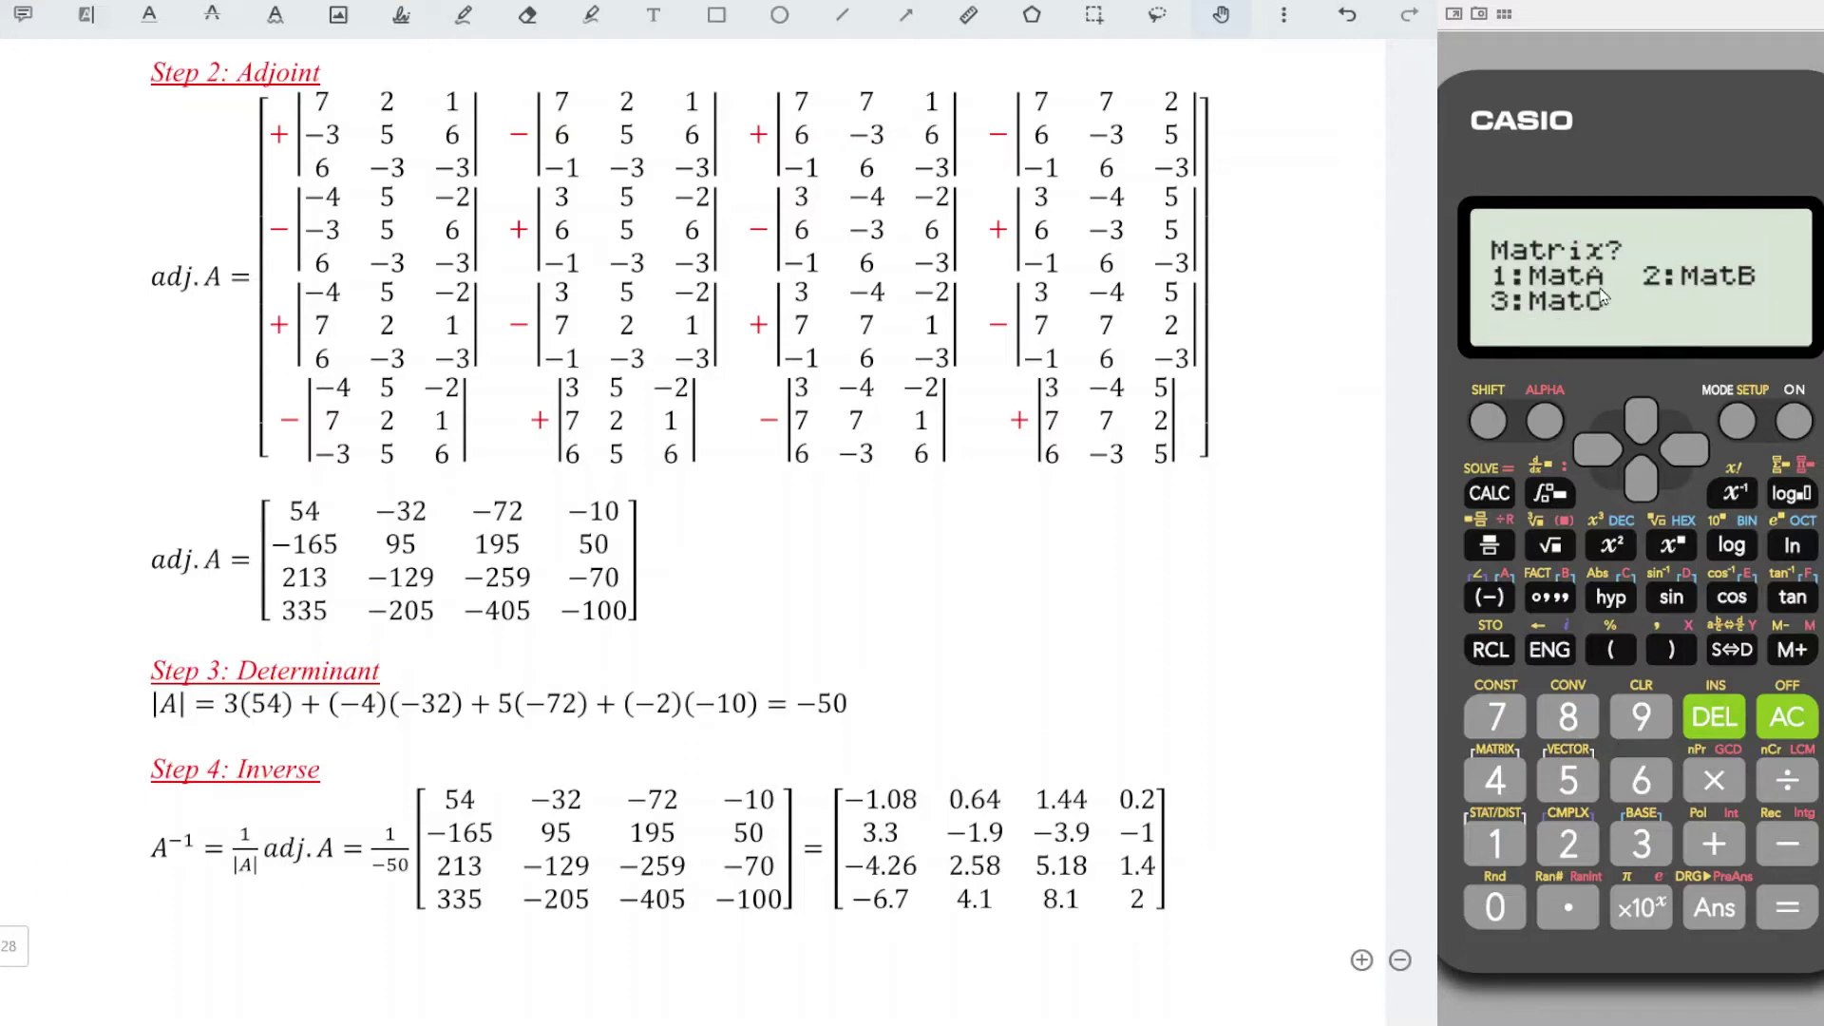
pyautogui.click(1496, 843)
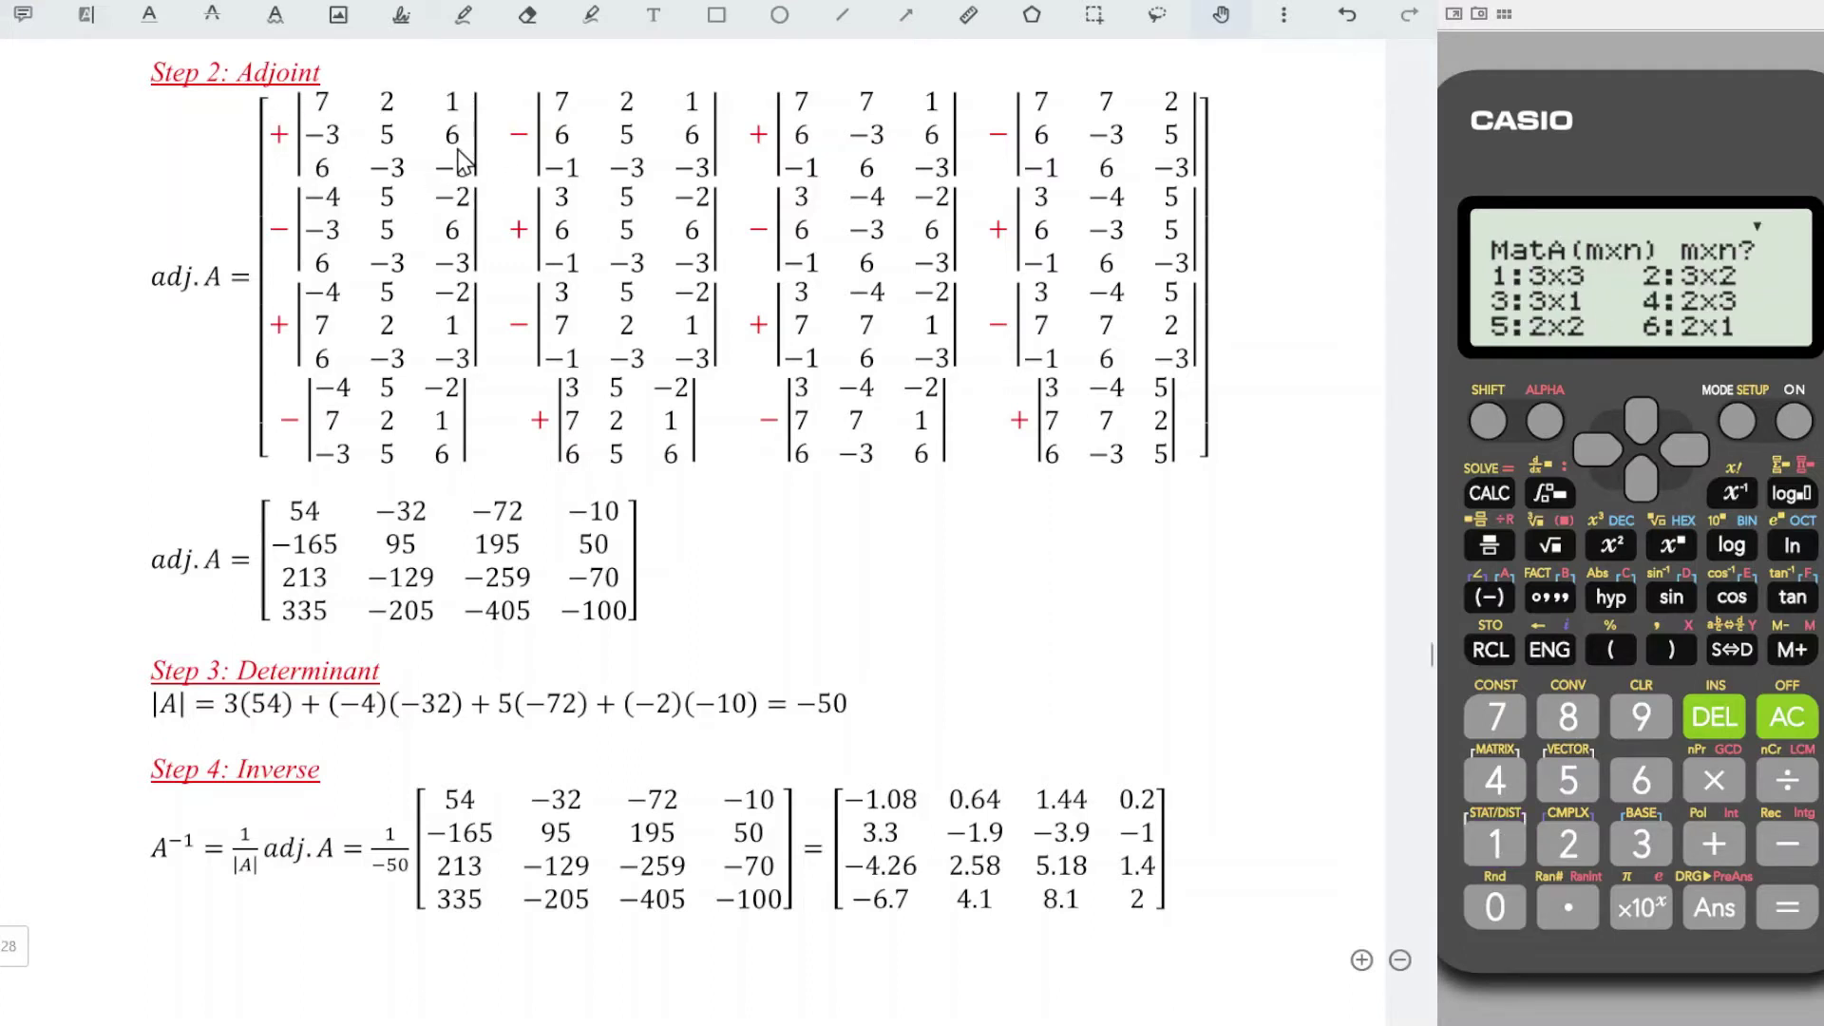
pyautogui.click(1494, 843)
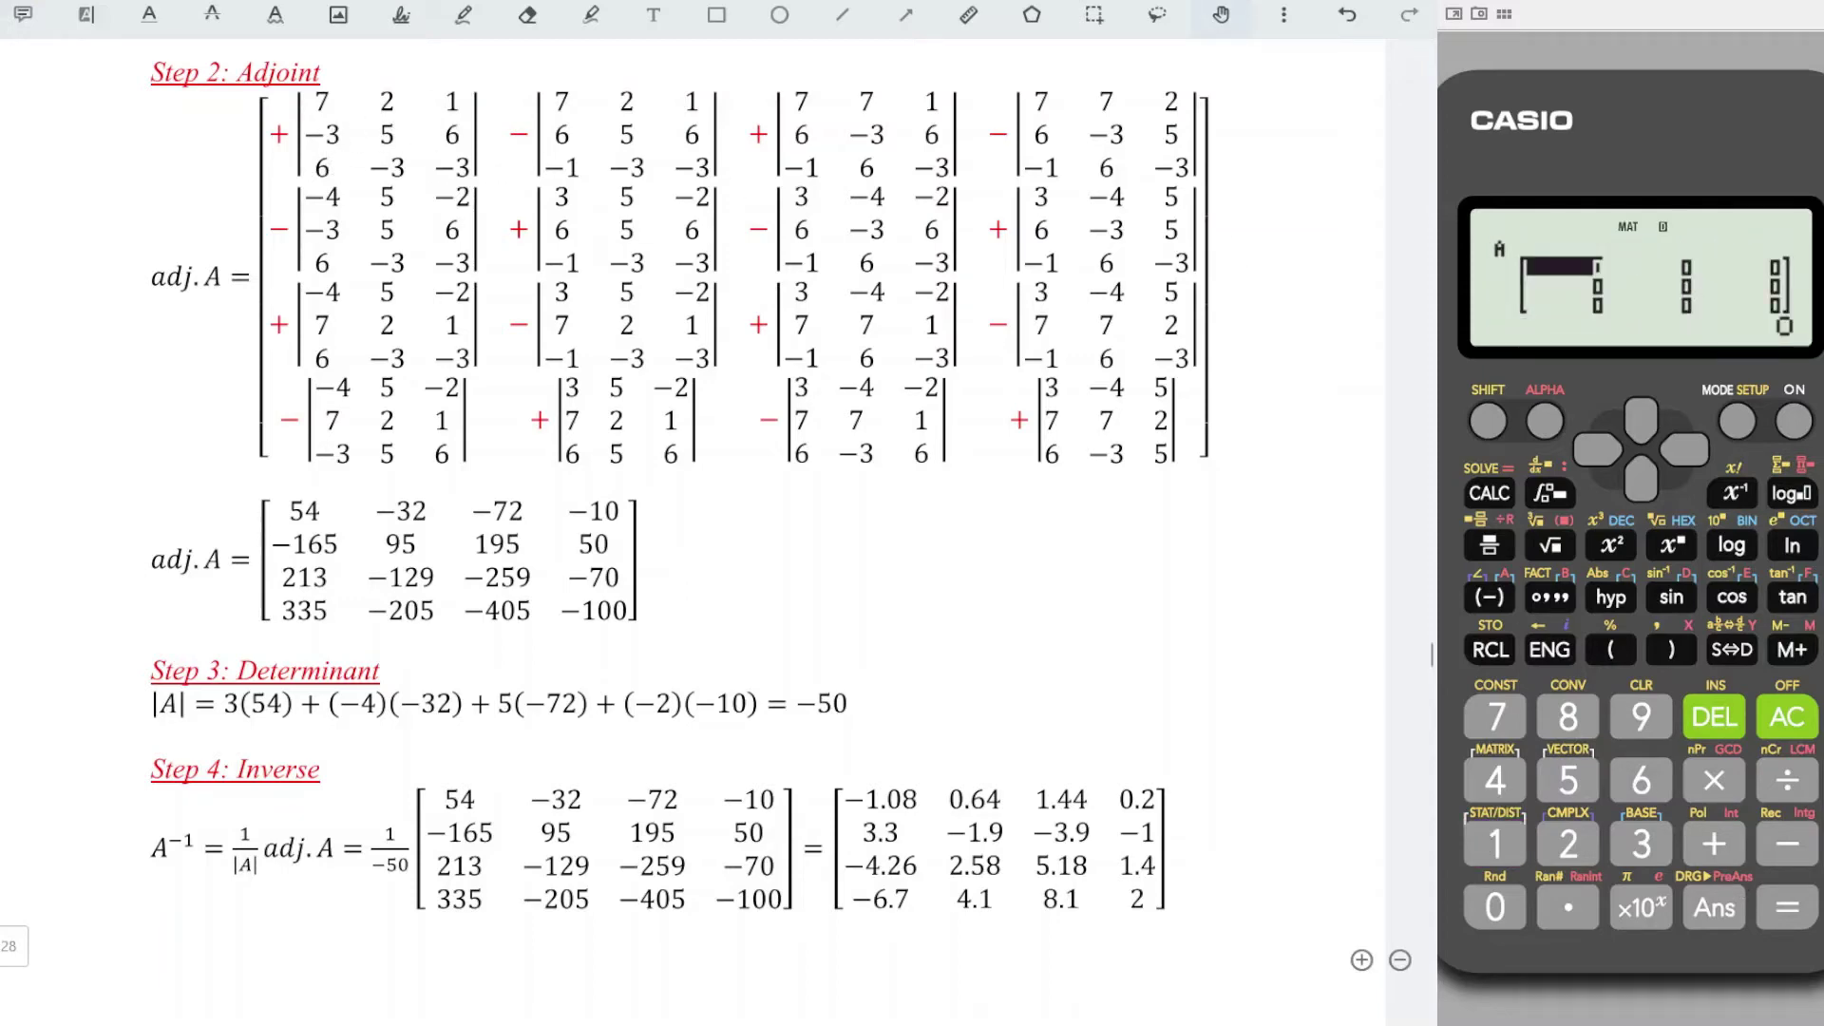
# Enter MatA's first two rows: 7, 2, 1 and −3, 5, 6.
pyautogui.write('7')
pyautogui.press('Return')
pyautogui.write('2')
pyautogui.press('Return')
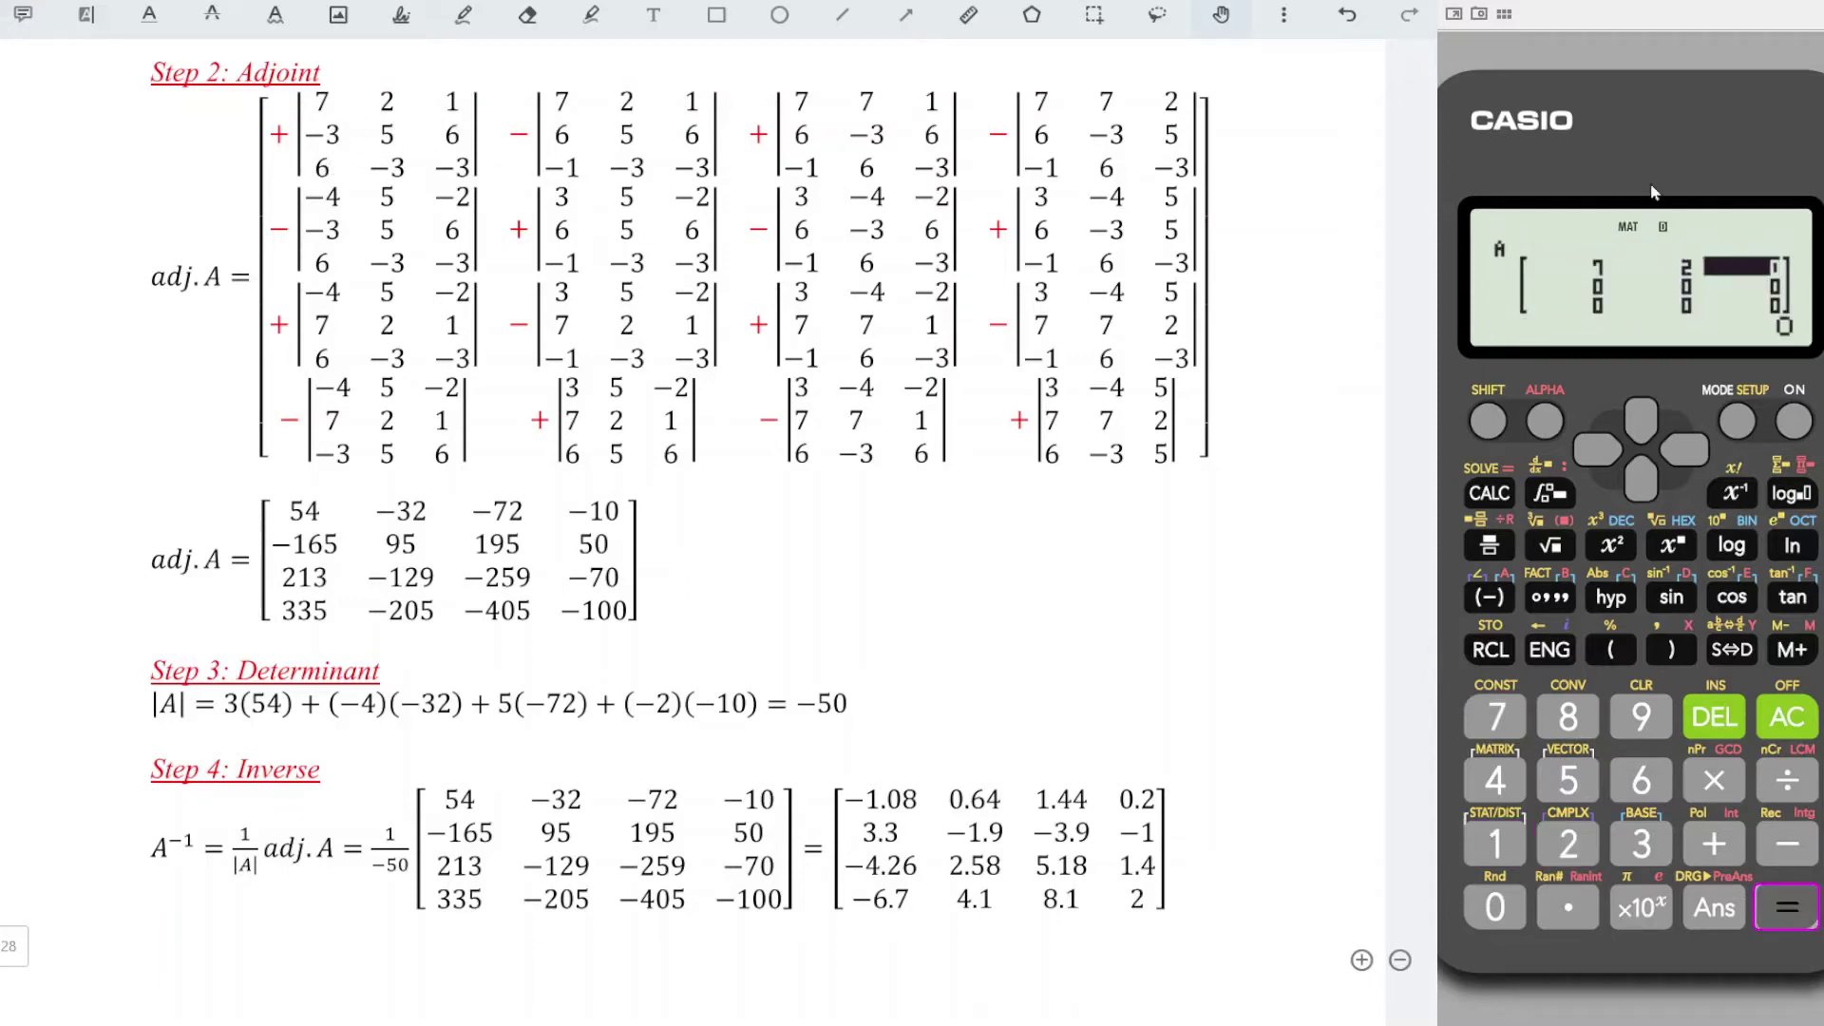
pyautogui.write('1')
pyautogui.press('Return')
pyautogui.write('-3')
pyautogui.press('Return')
pyautogui.write('5')
pyautogui.press('Return')
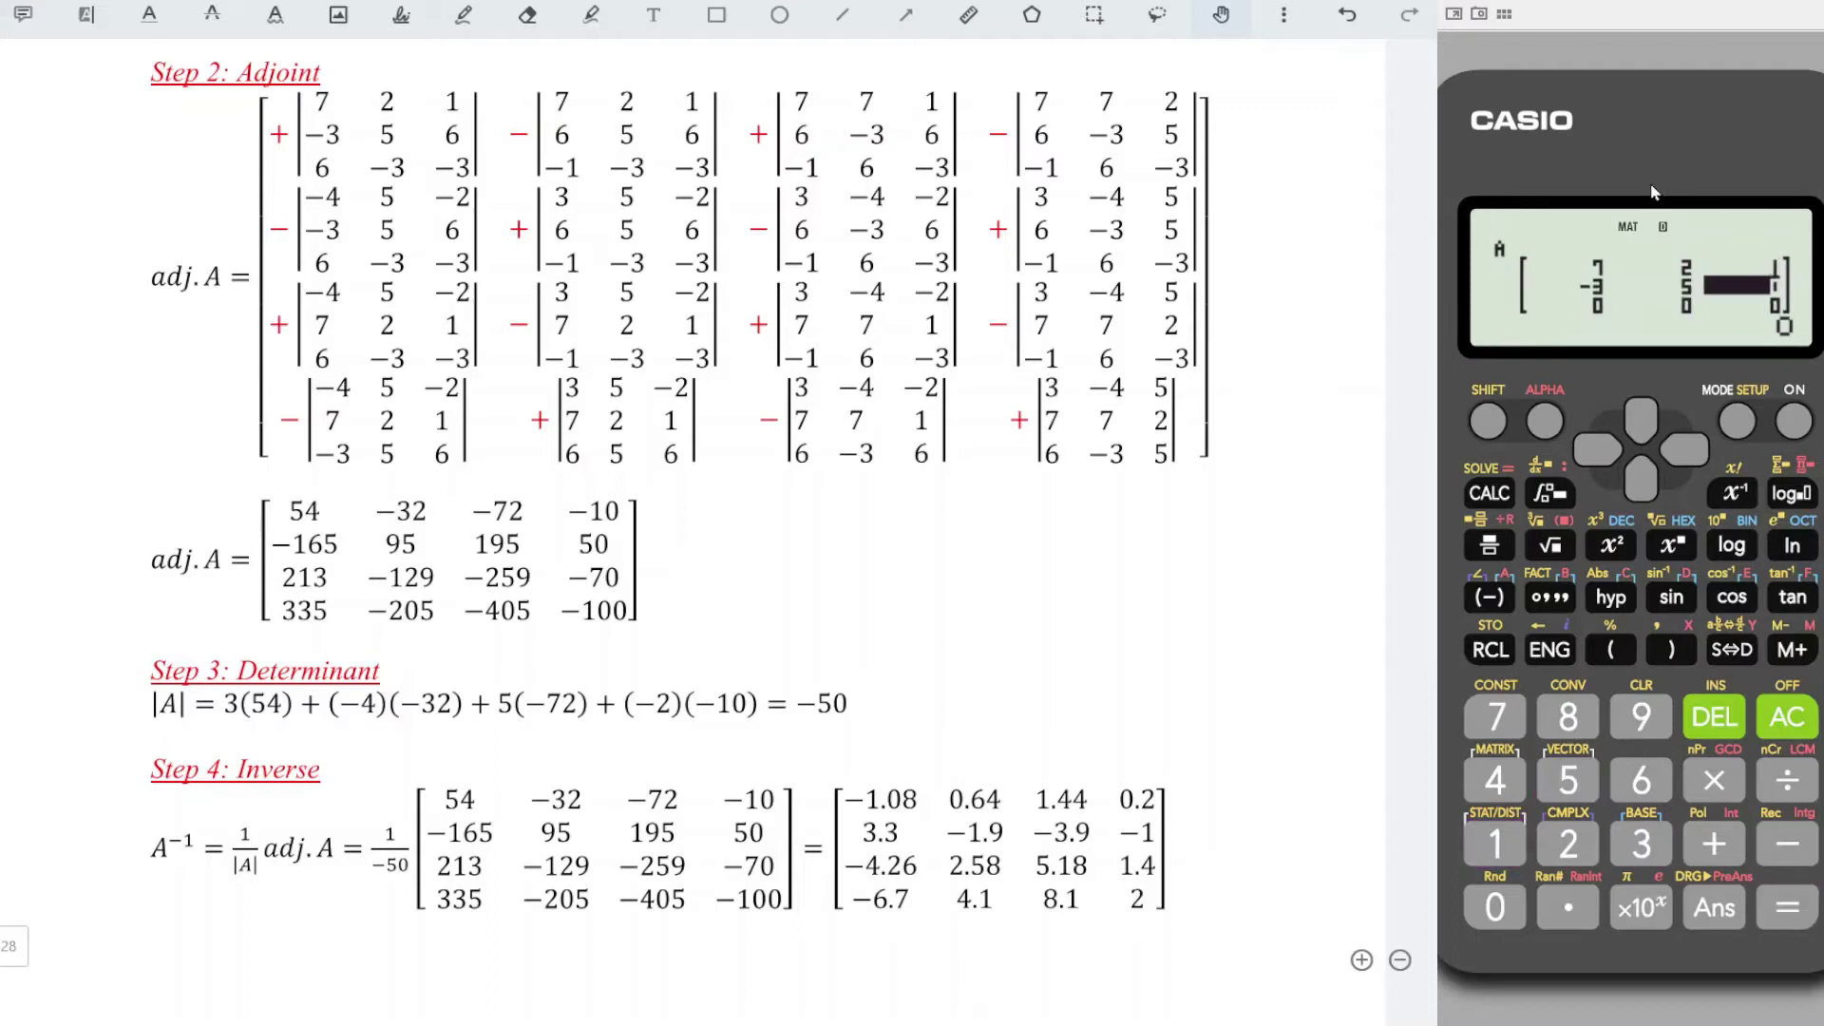
pyautogui.write('6')
pyautogui.press('Return')
# Enter MatA's third row 6, −3, −3 and return to the calculation screen.
pyautogui.write('6')
pyautogui.press('Return')
pyautogui.write('-3')
pyautogui.press('Return')
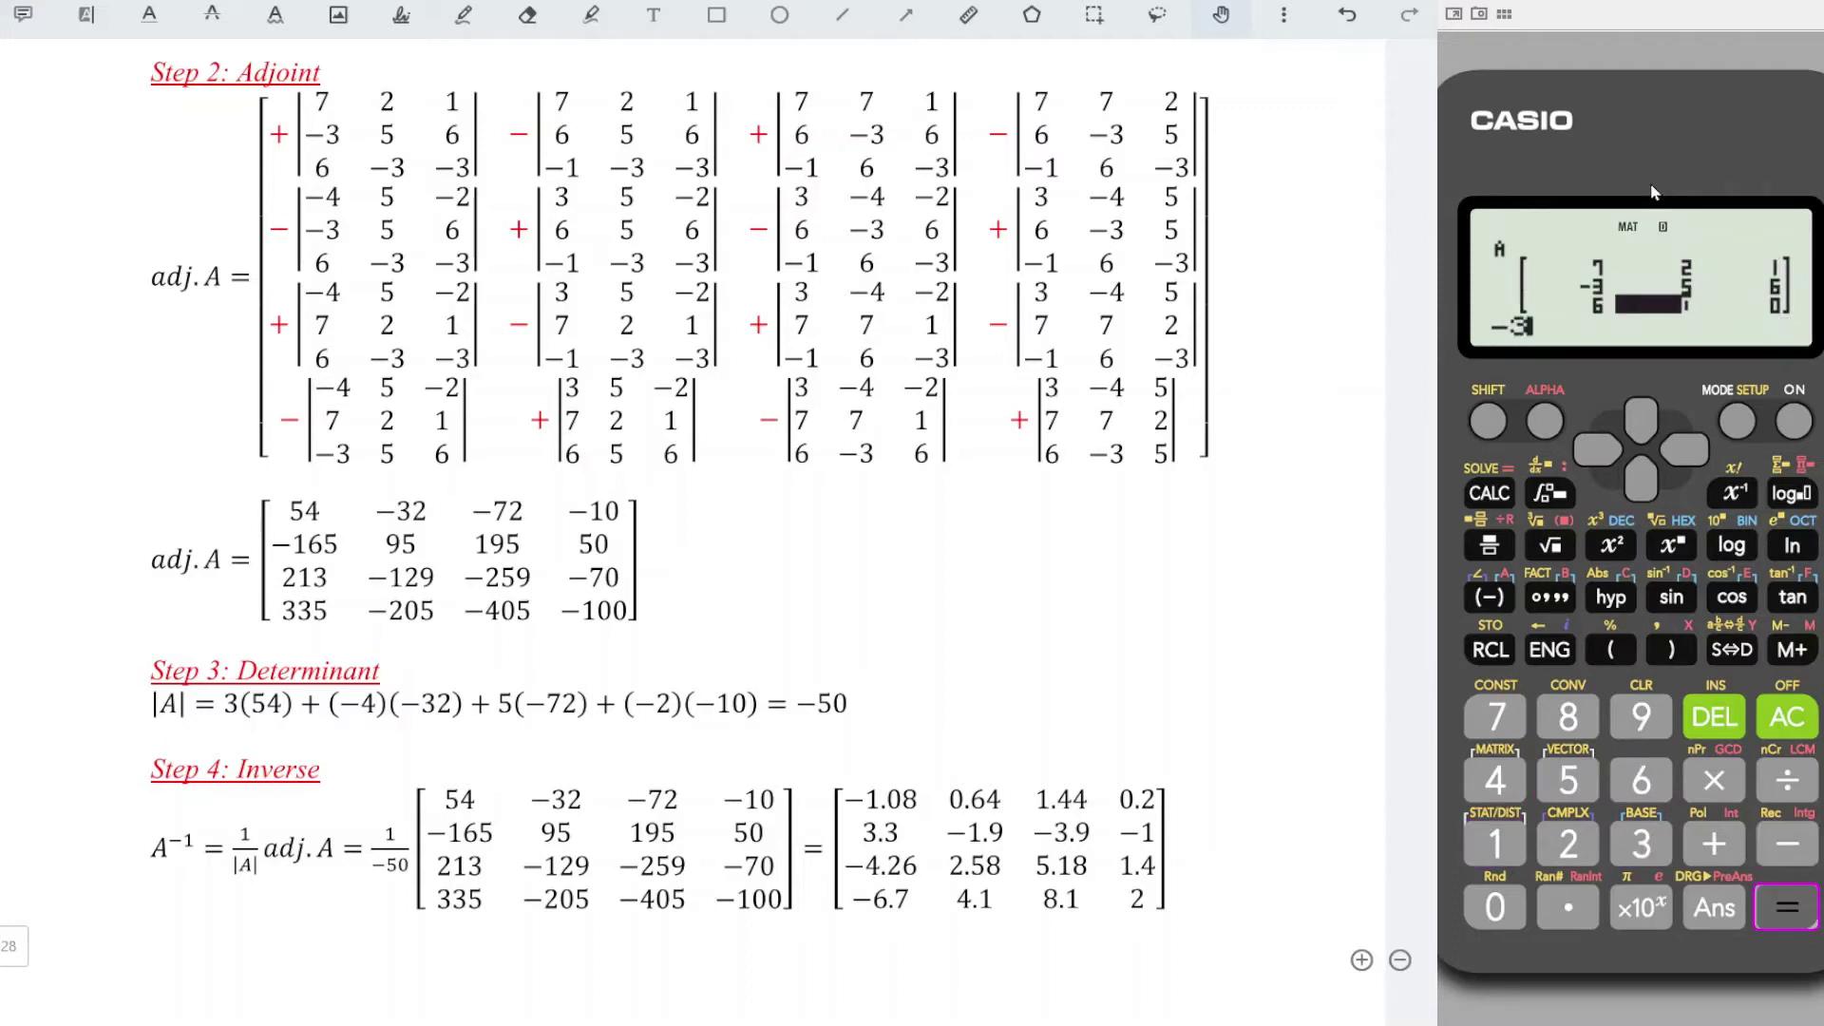
pyautogui.write('-3')
pyautogui.press('Return')
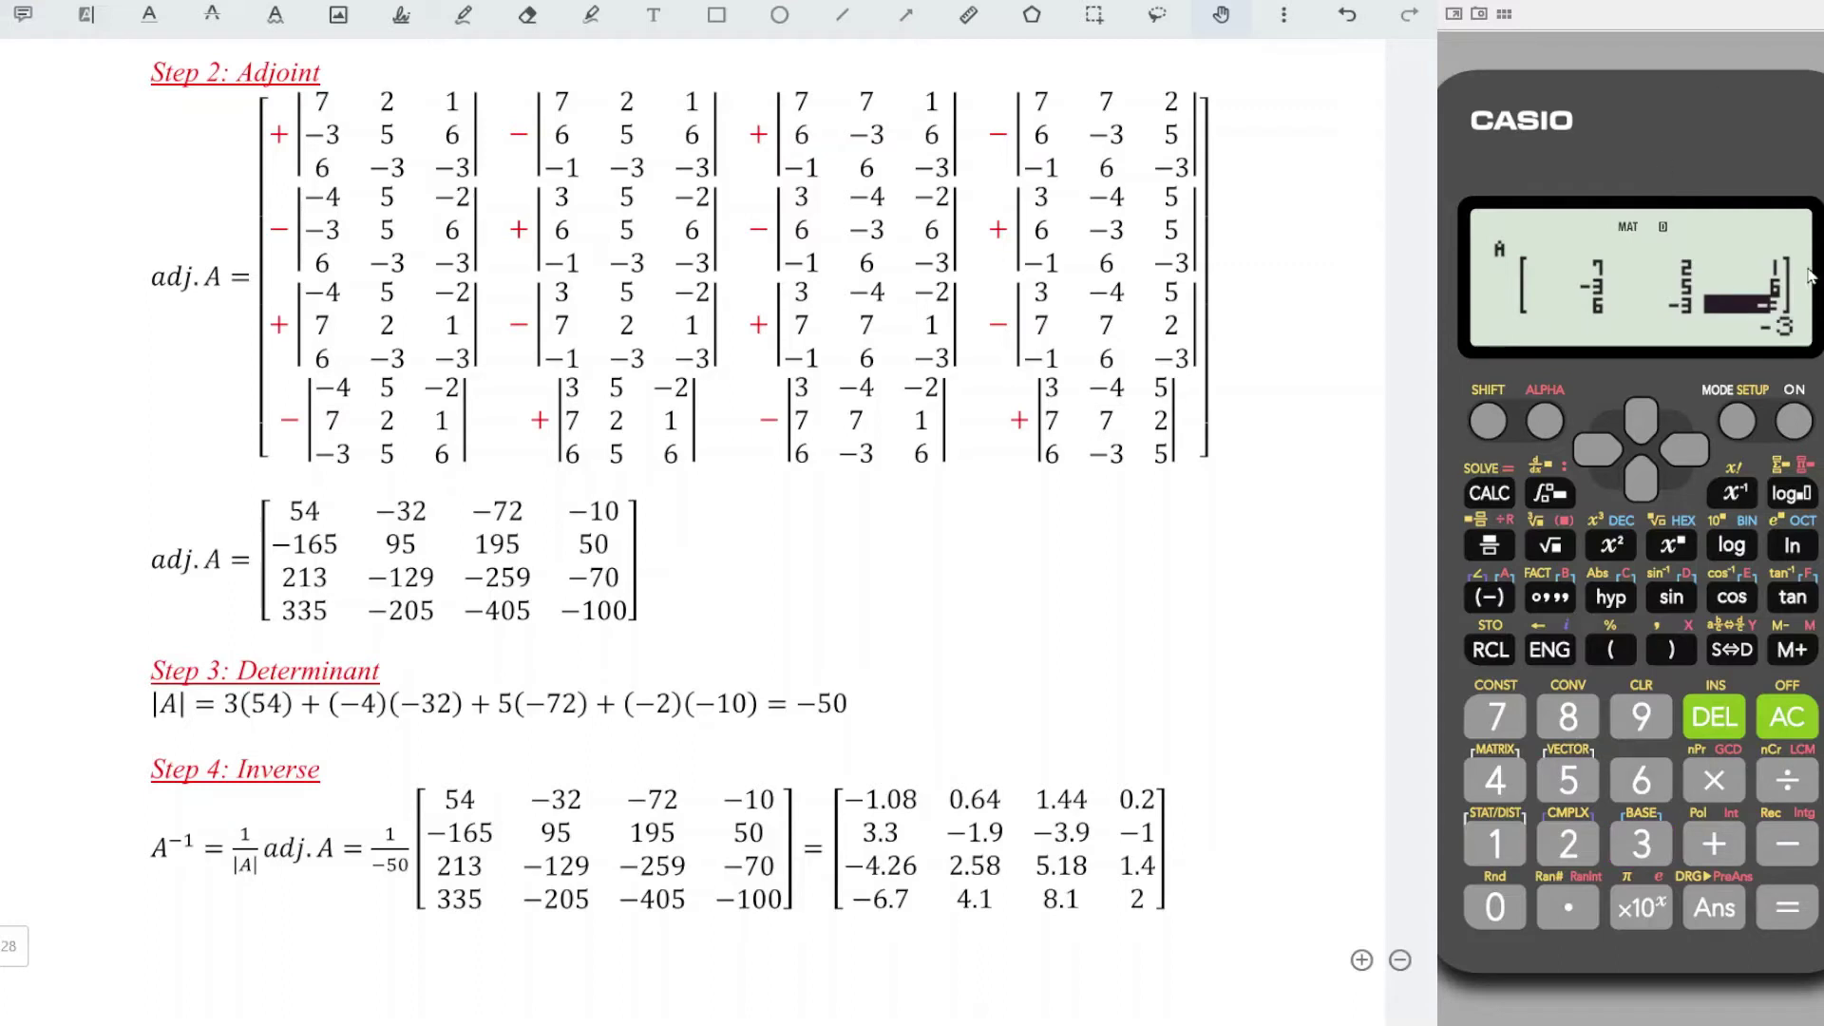
pyautogui.click(1805, 726)
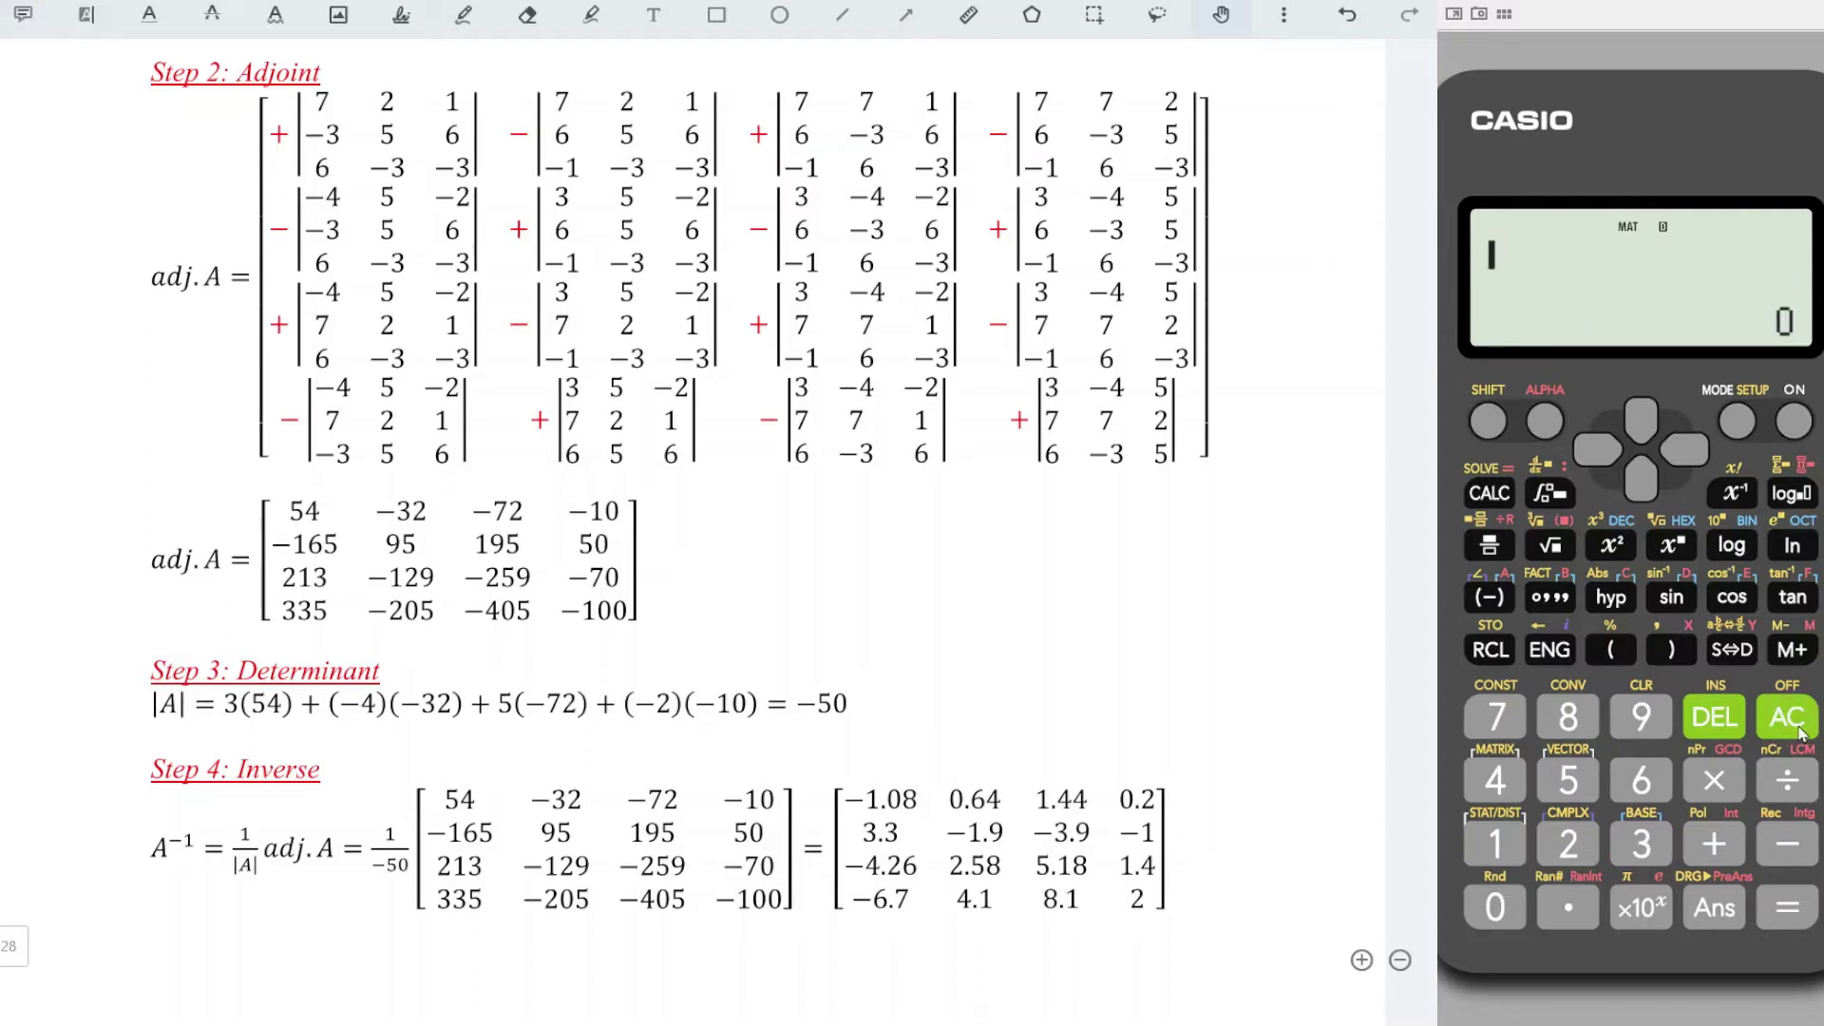
# Evaluate det(MatA) from the matrix functions menu, giving 54.
pyautogui.click(1488, 427)
pyautogui.click(1490, 793)
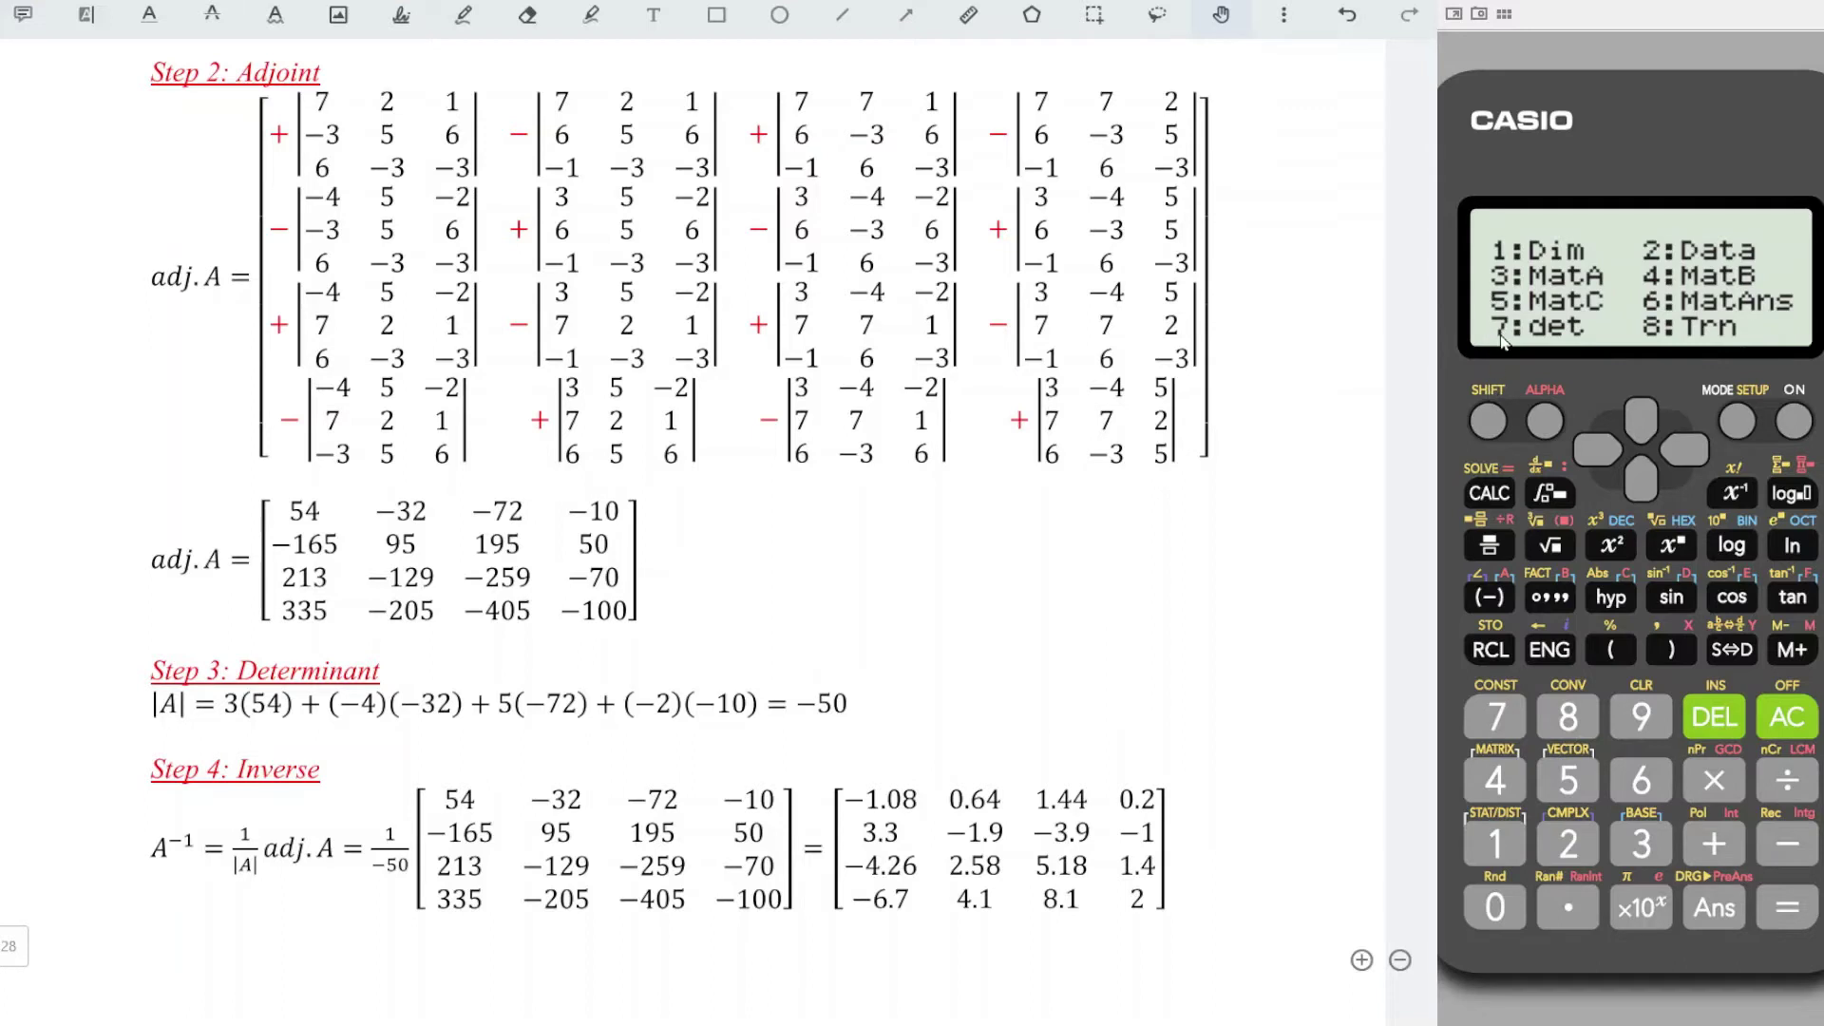
pyautogui.click(1524, 726)
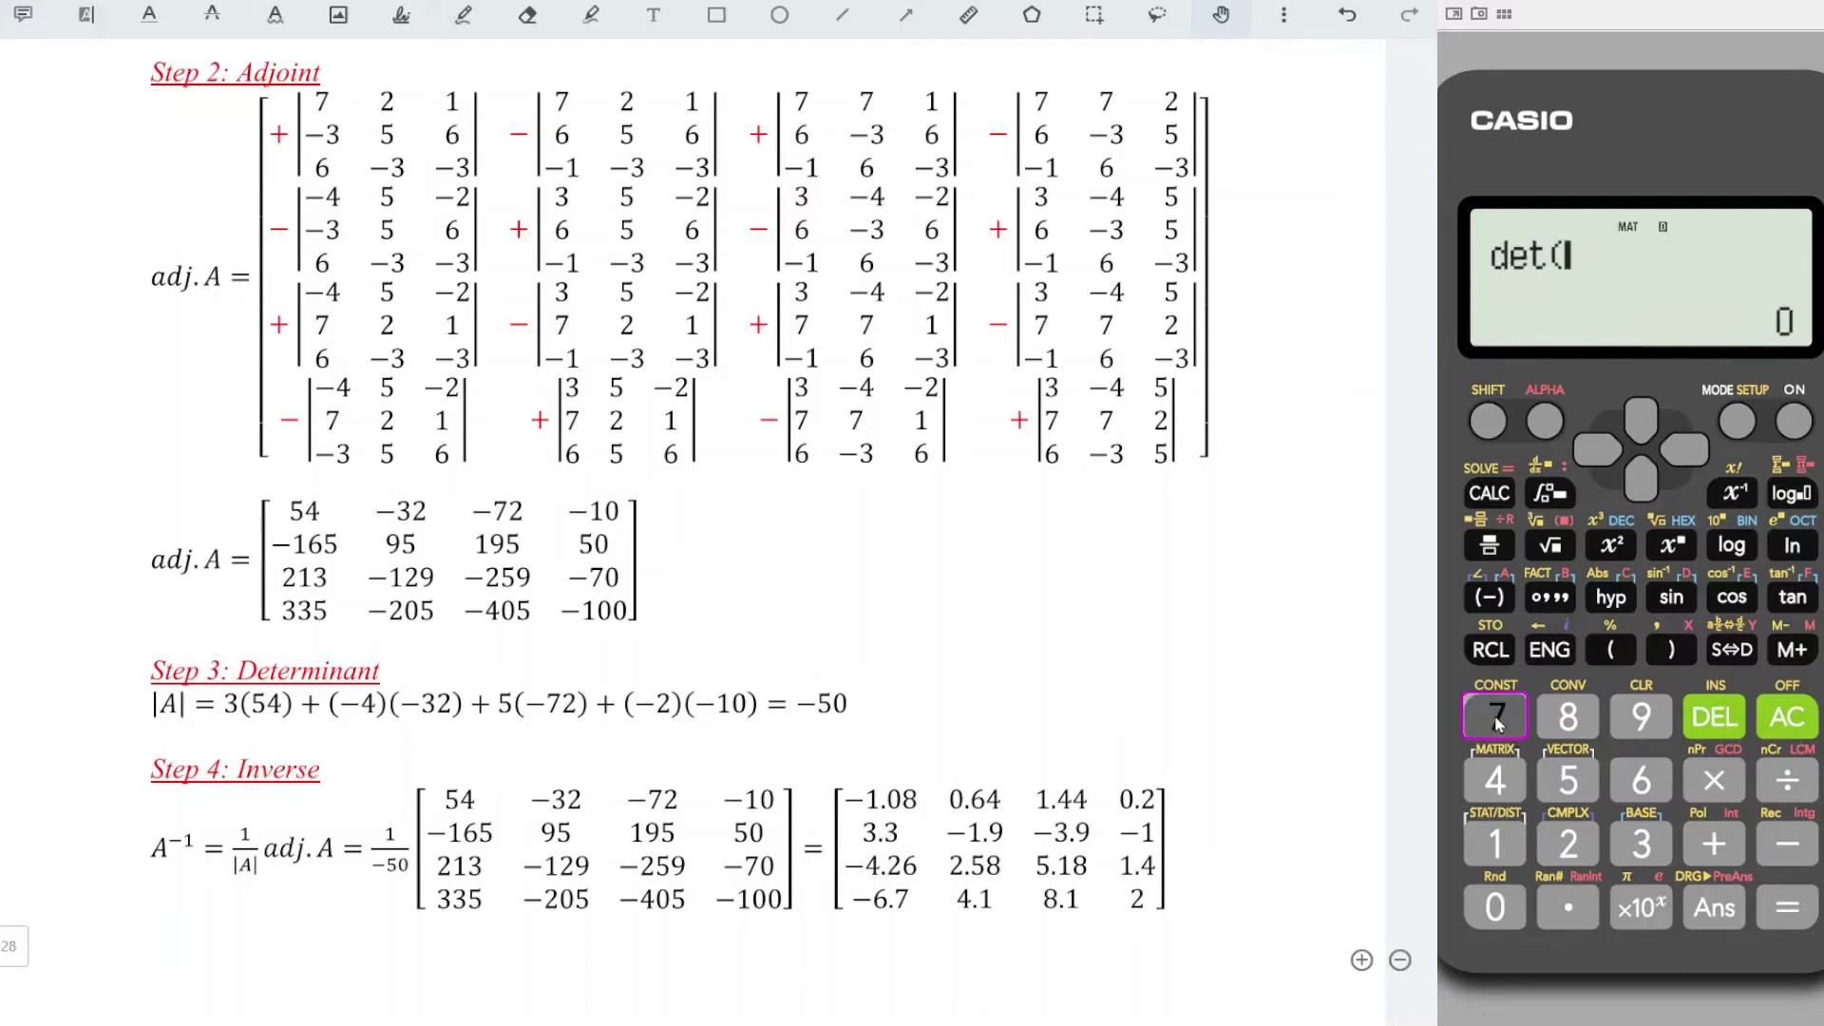
pyautogui.click(1488, 423)
pyautogui.click(1496, 777)
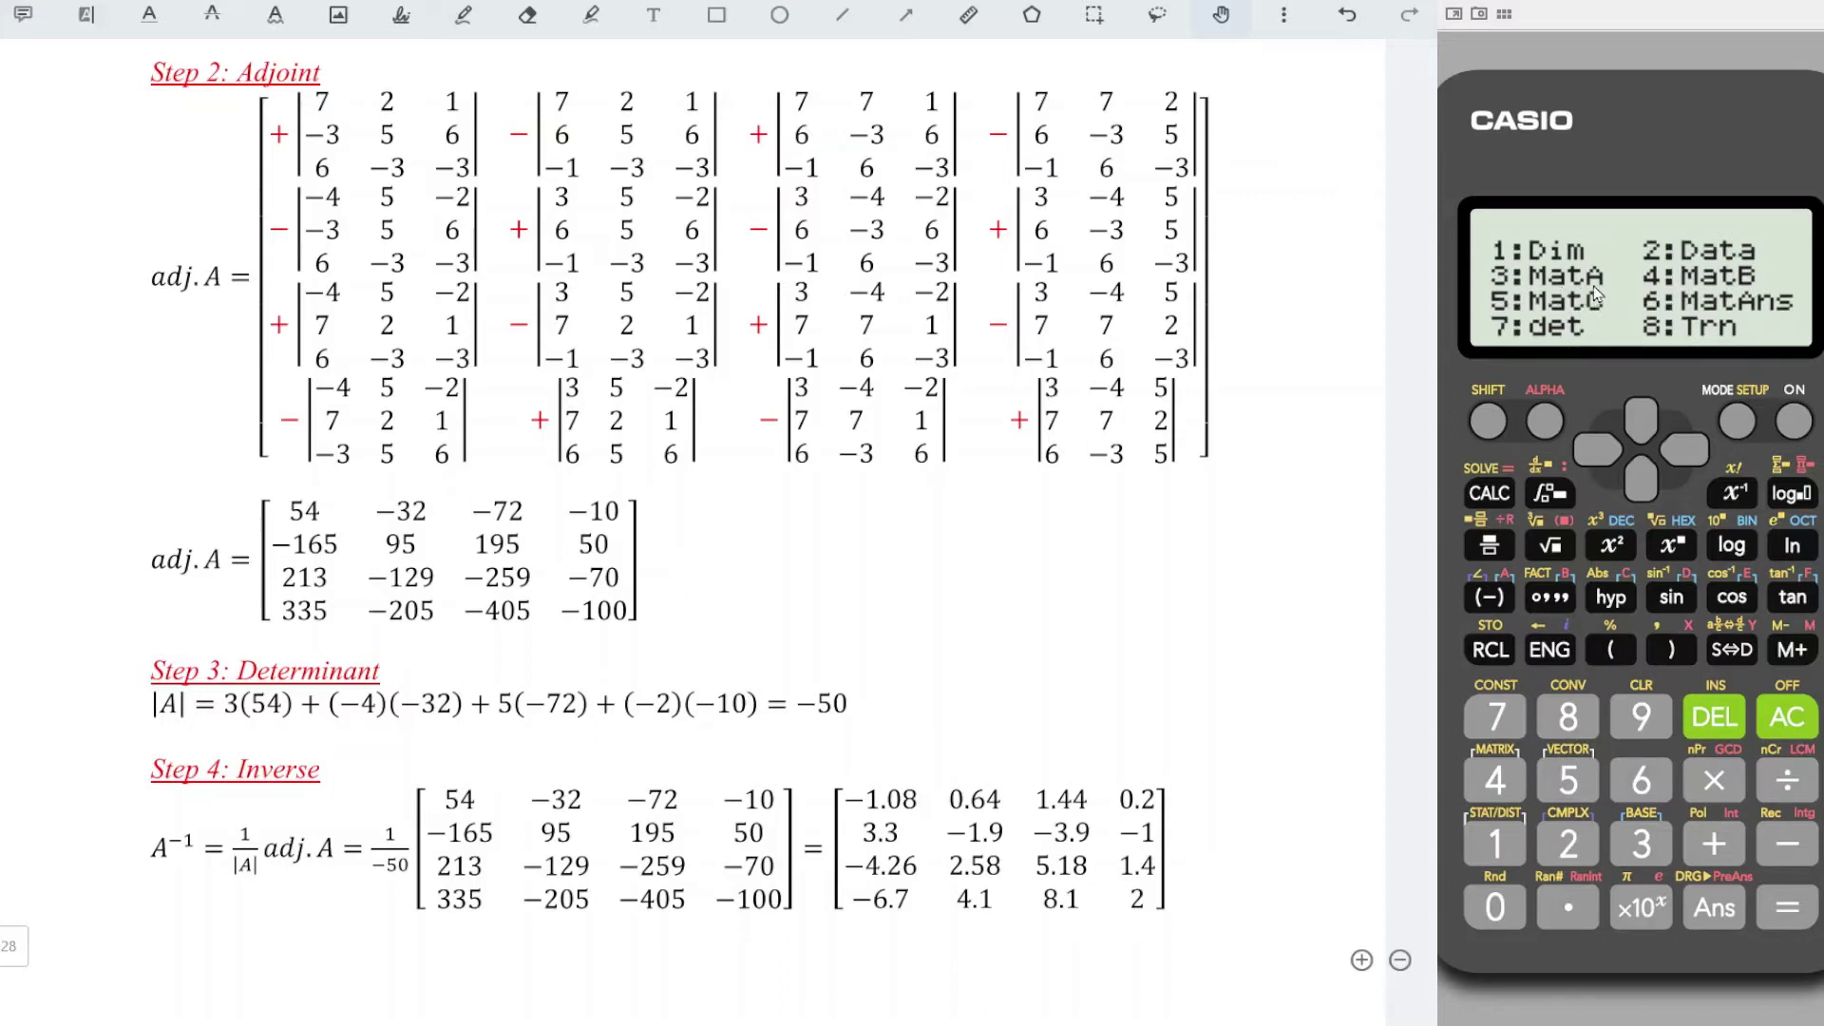
pyautogui.click(1640, 842)
pyautogui.click(1785, 910)
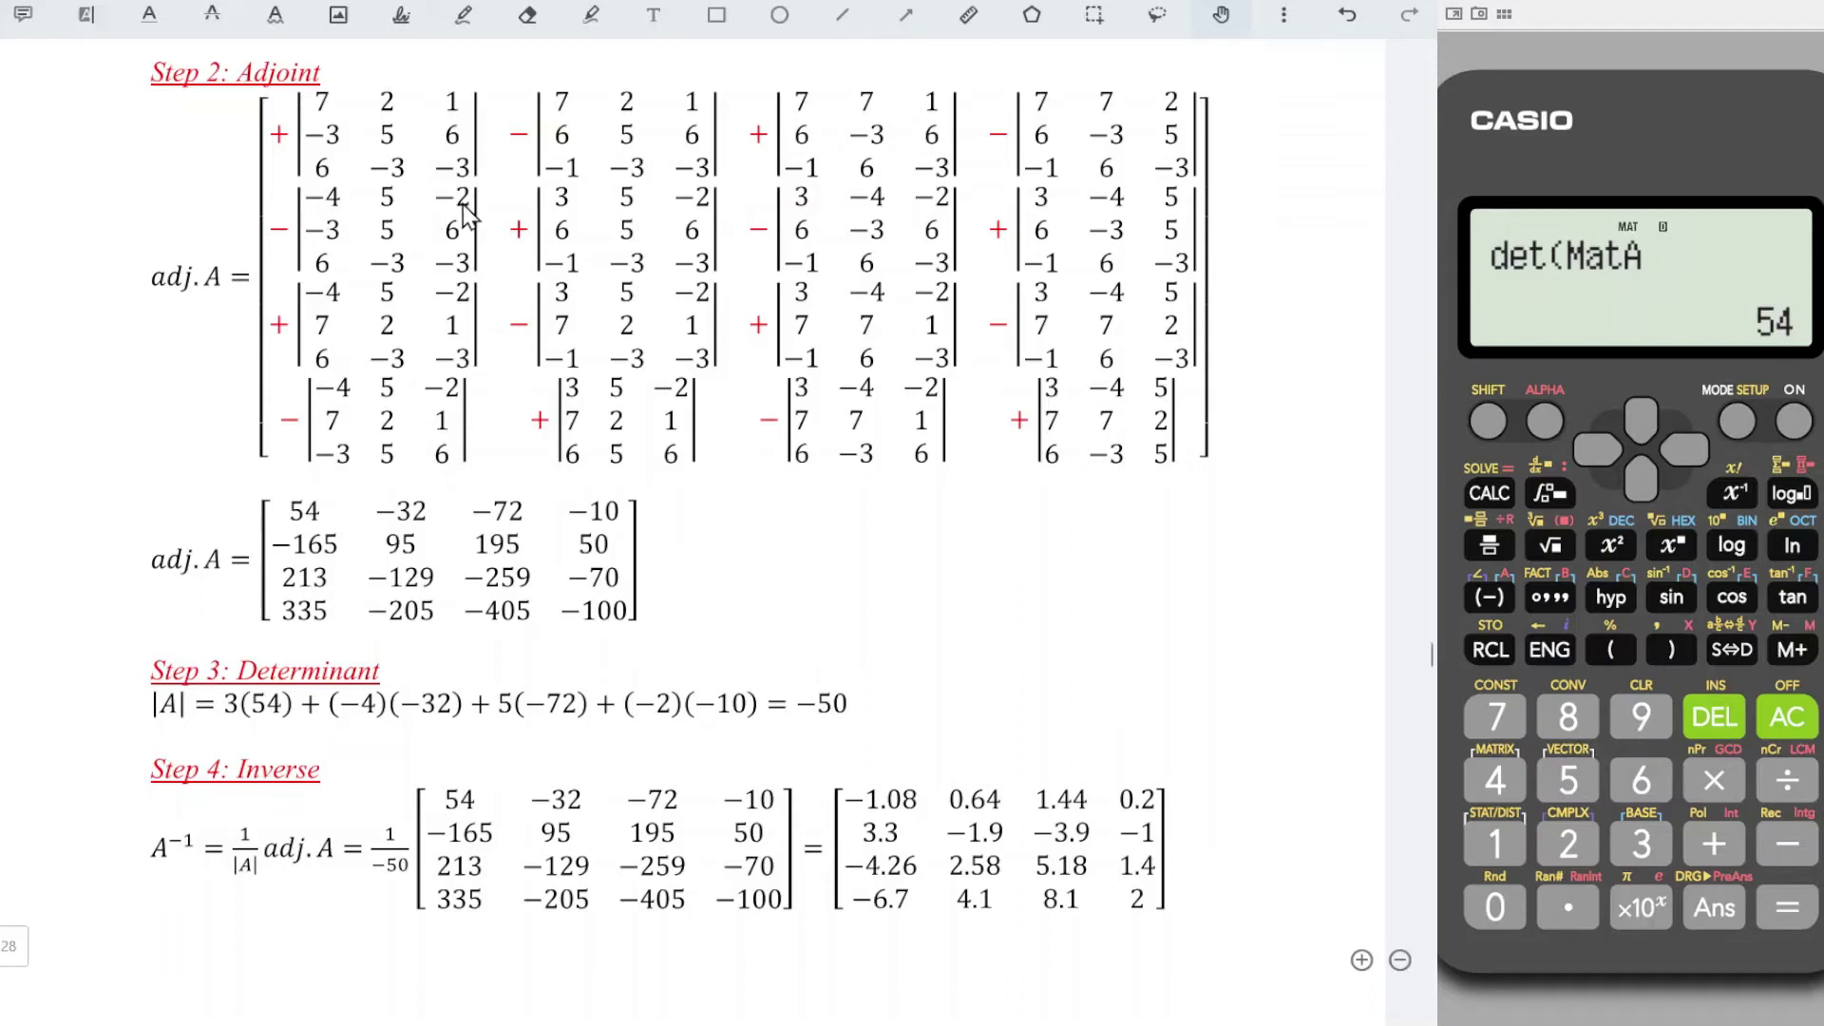
# Overwrite MatA's first row with −4, 5, −2.
pyautogui.click(1488, 423)
pyautogui.click(1495, 769)
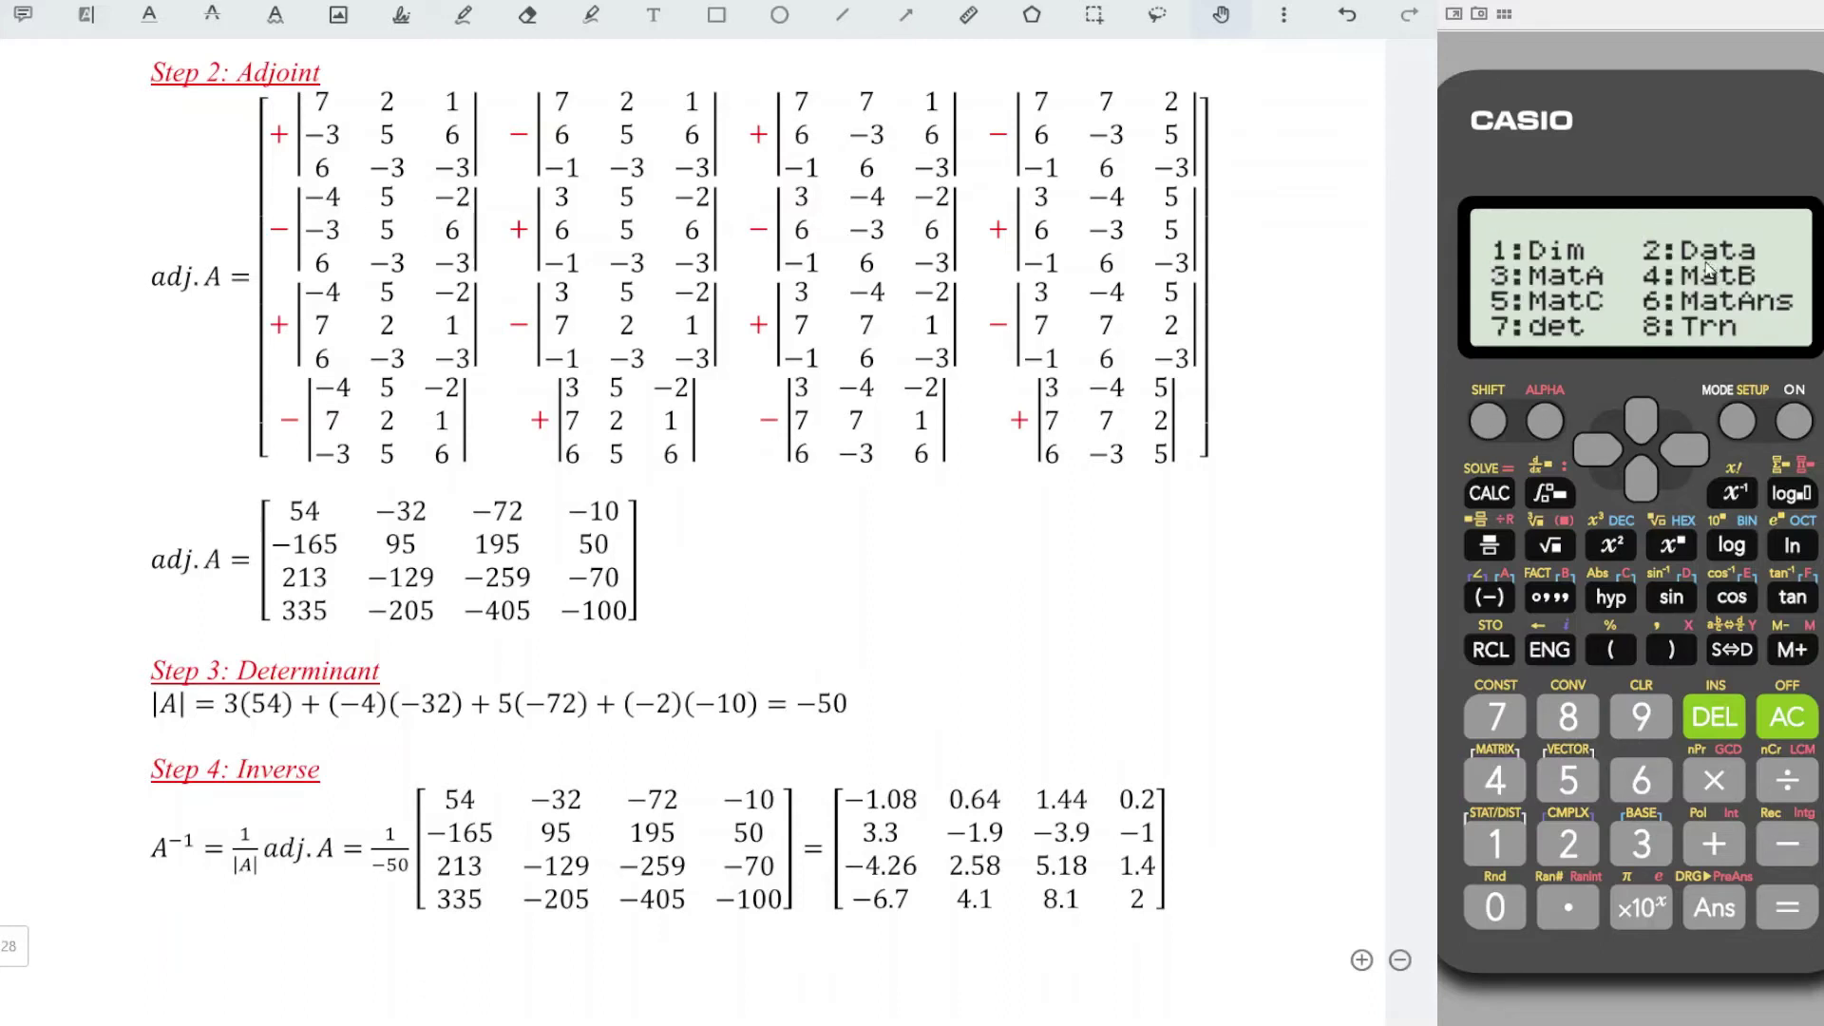
pyautogui.click(1568, 844)
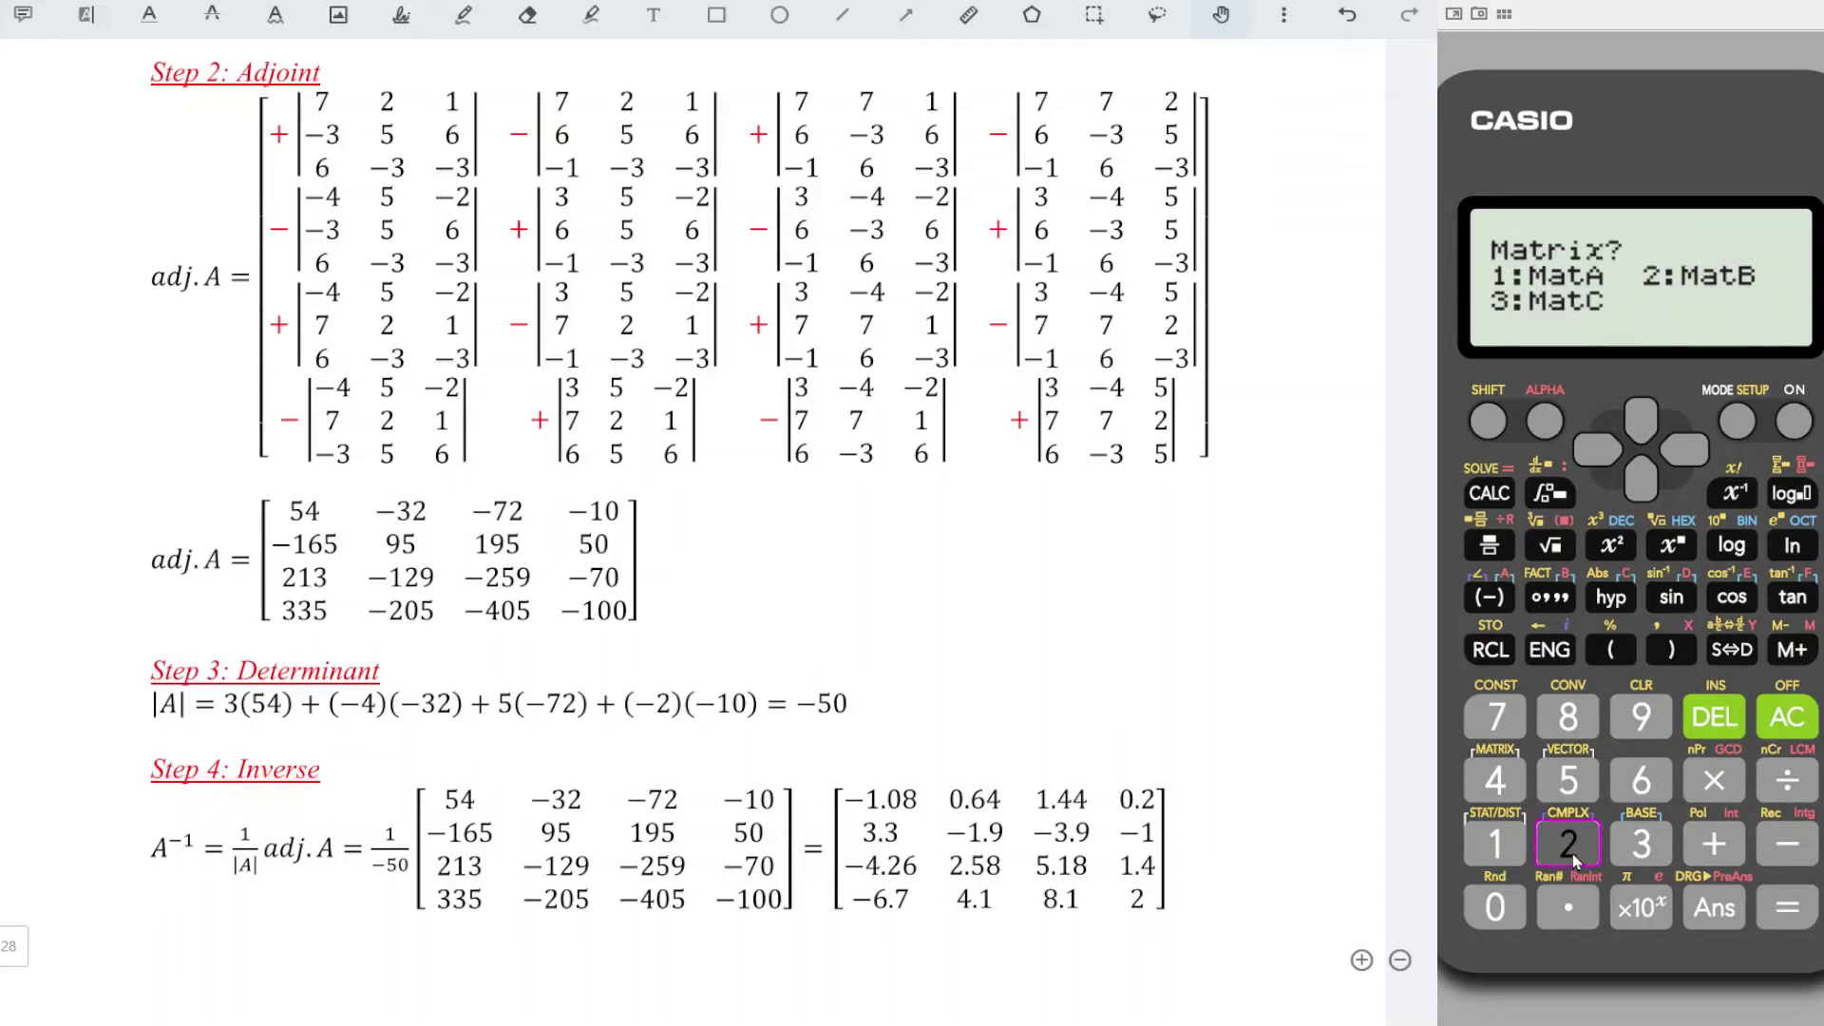
pyautogui.click(1482, 842)
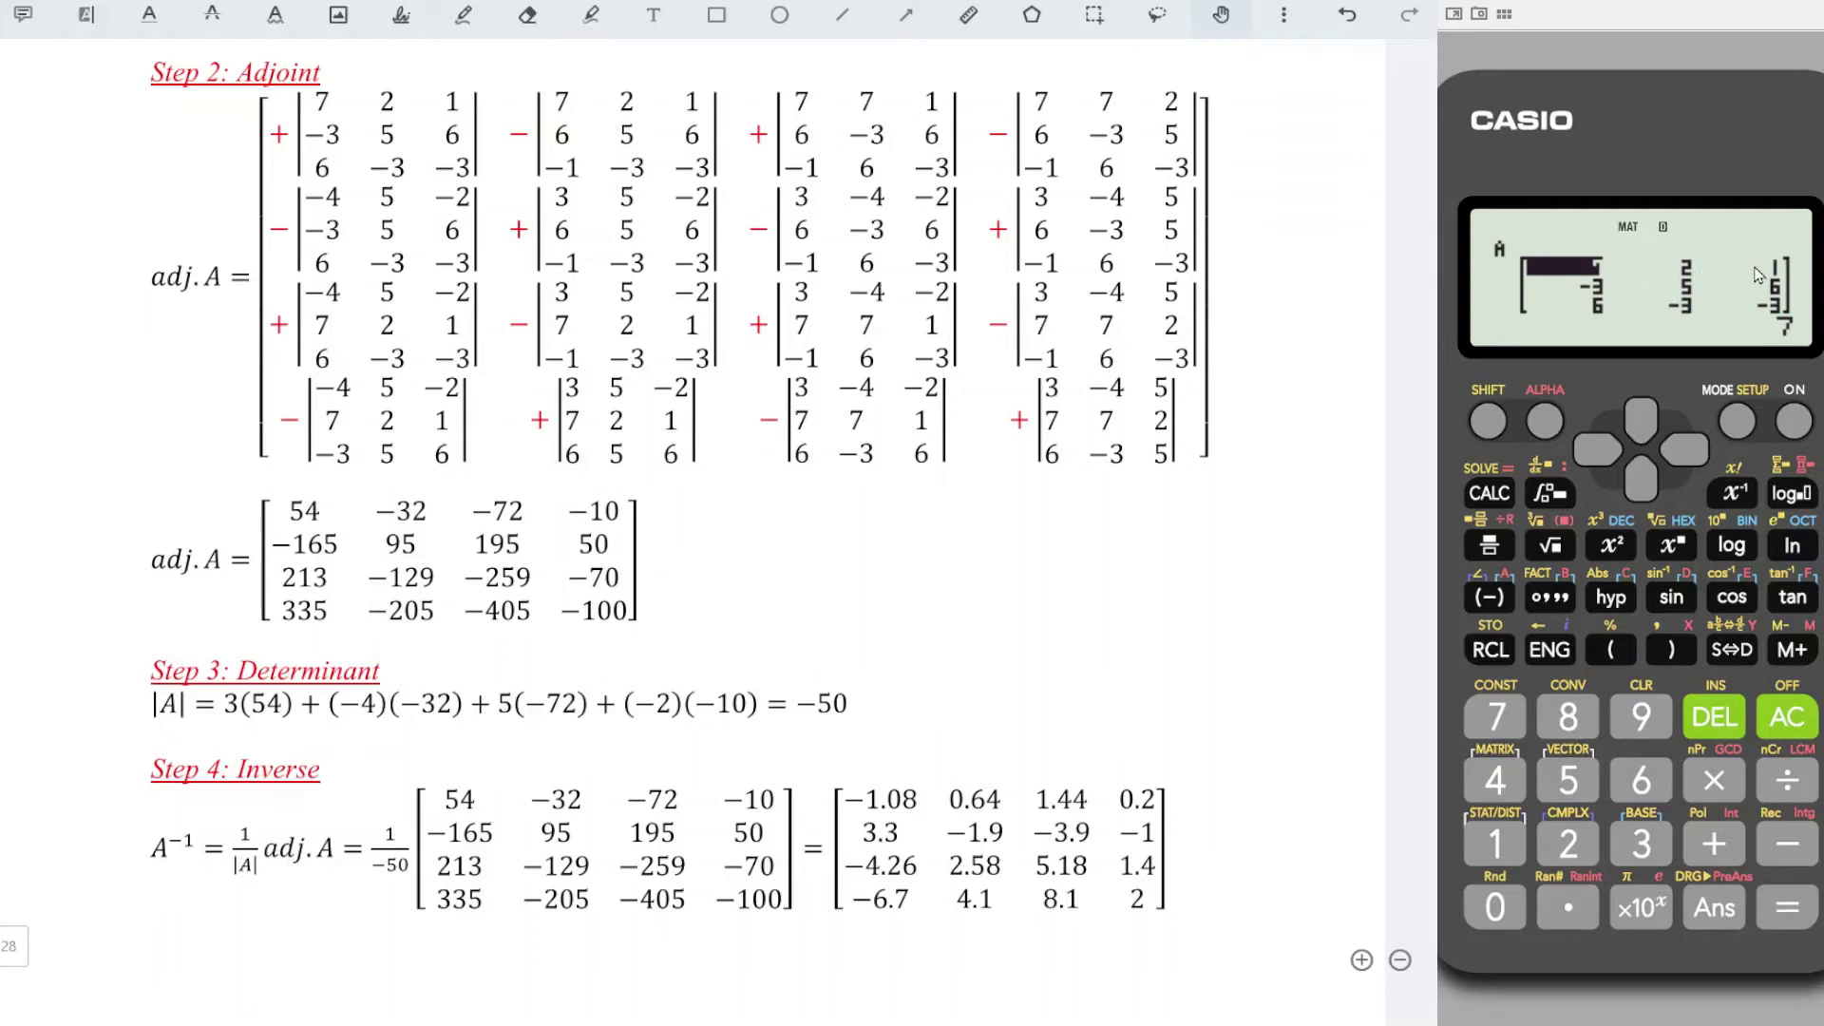
pyautogui.write('-4')
pyautogui.press('Return')
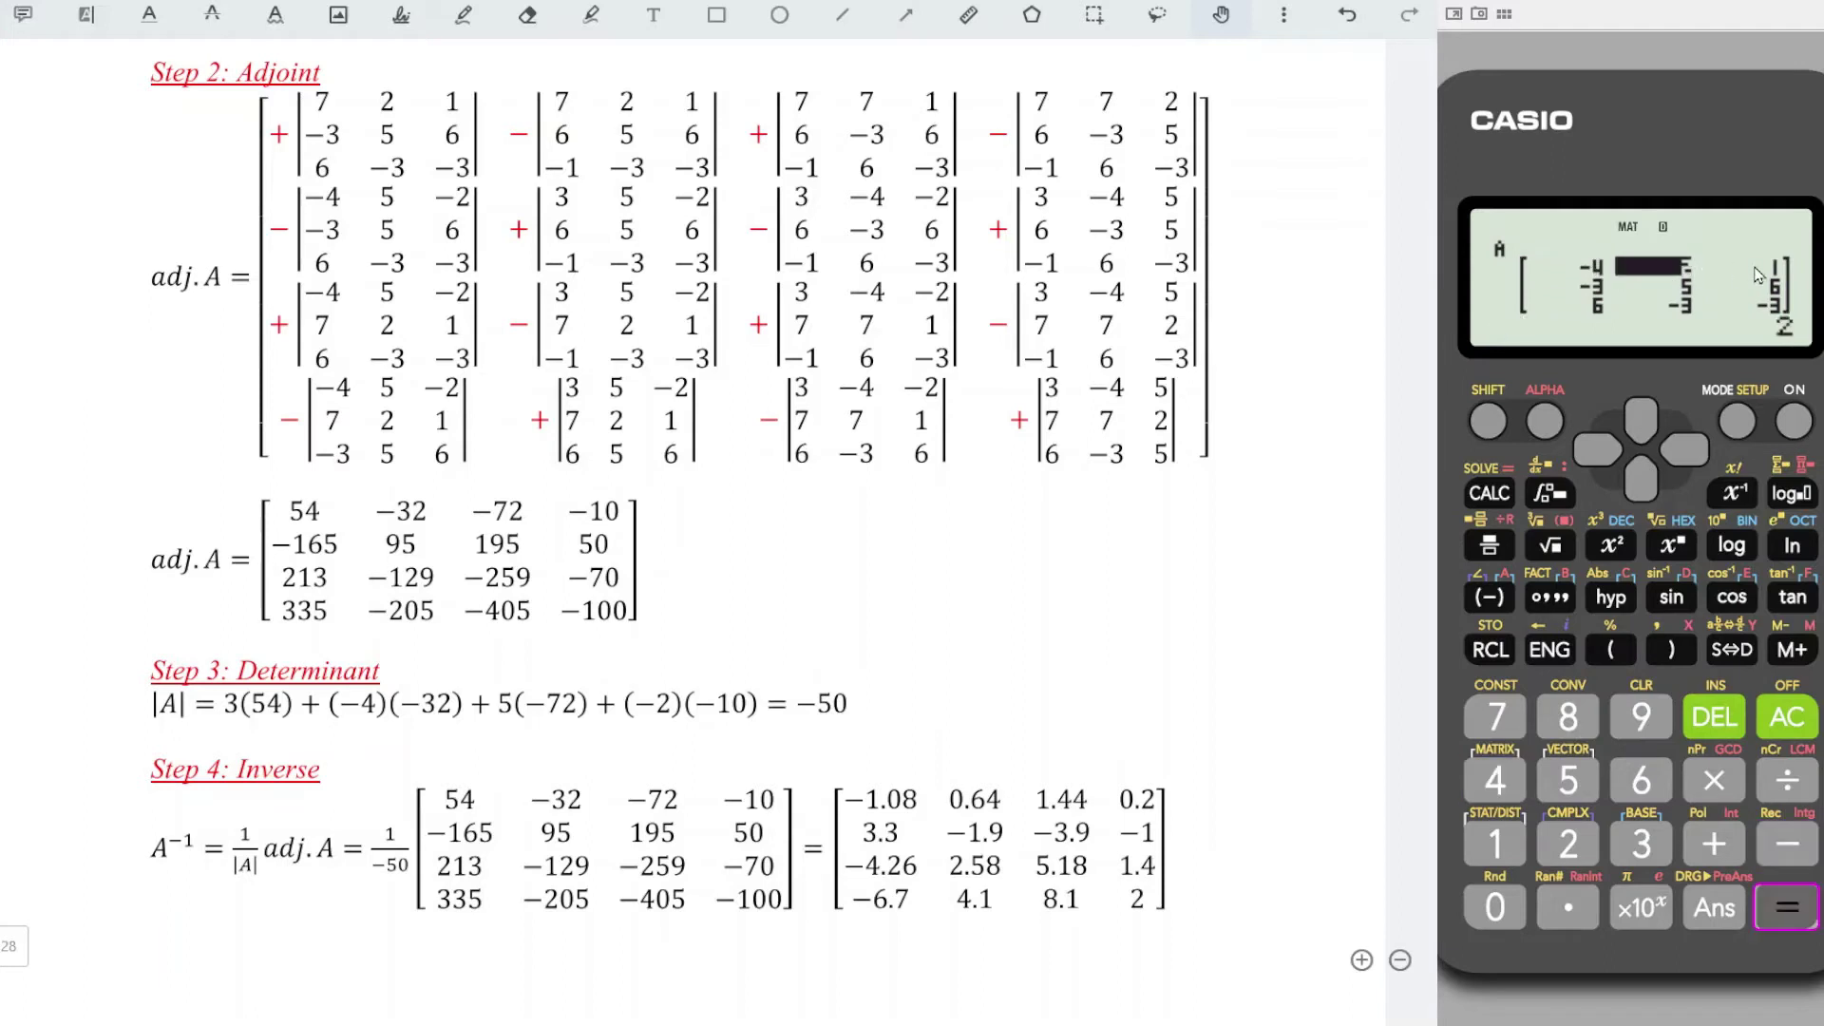
pyautogui.write('5-2')
pyautogui.press('Return')
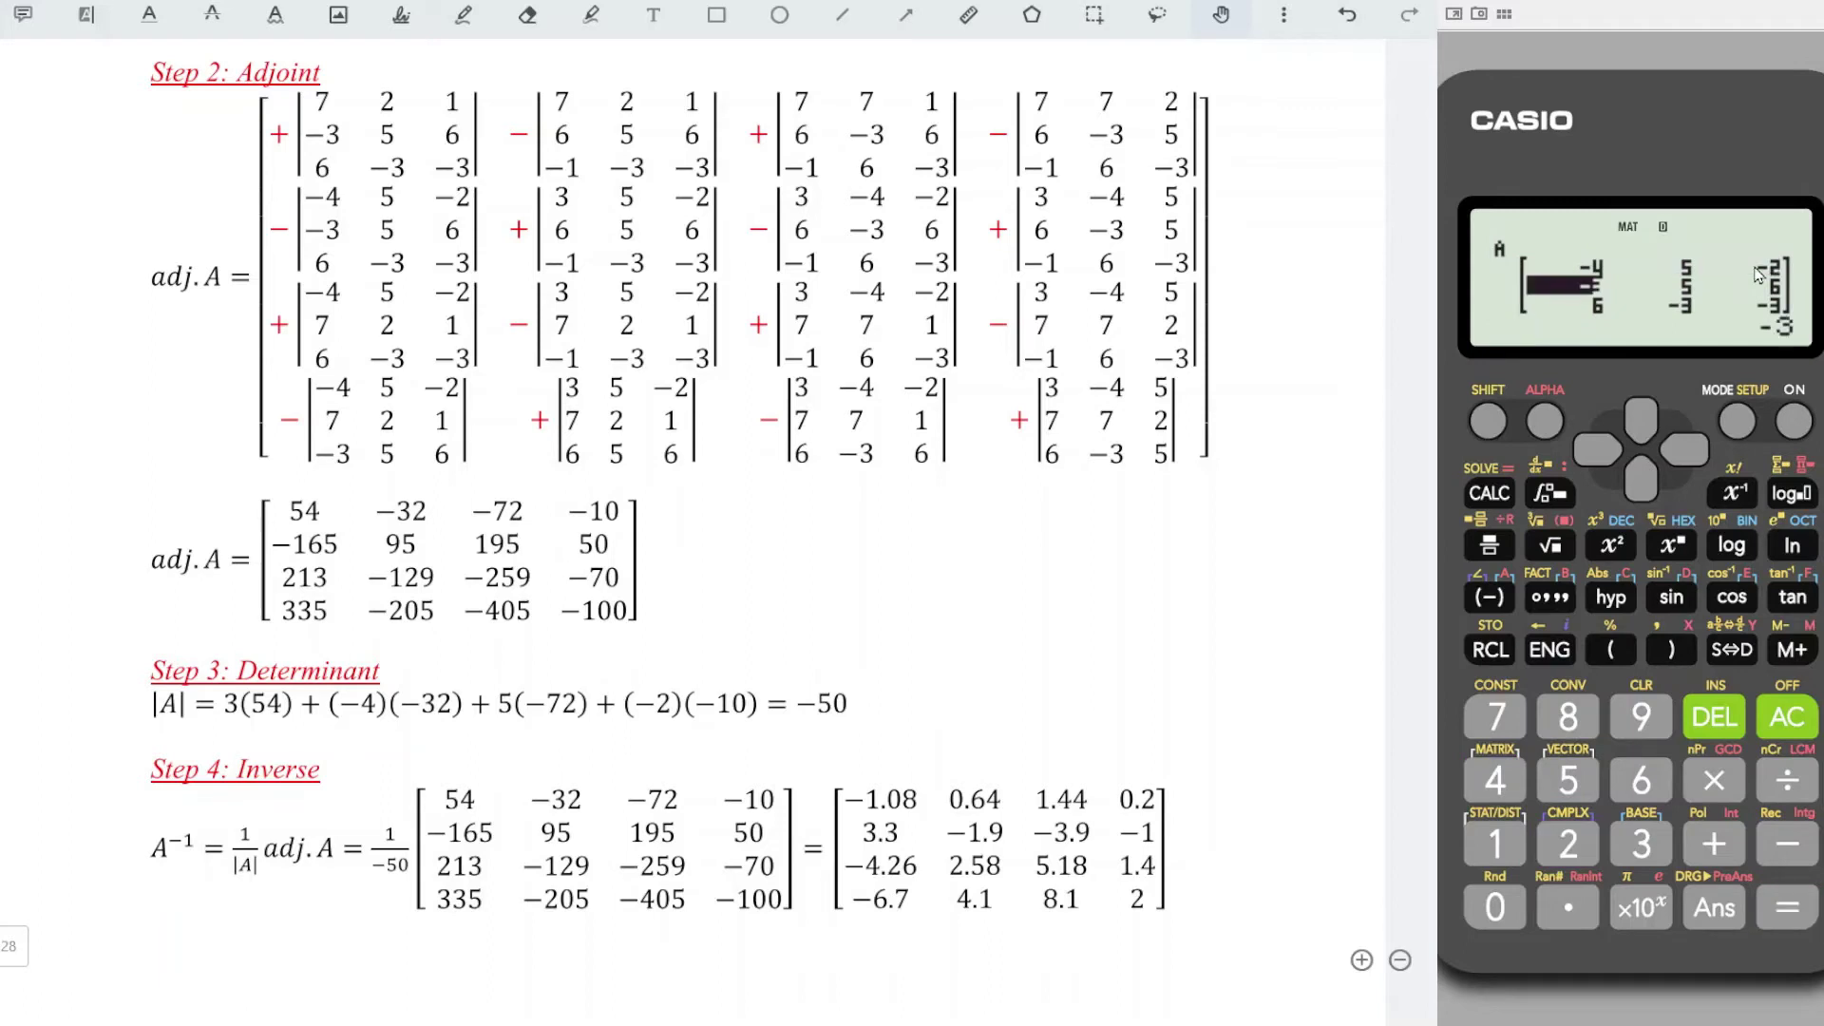
pyautogui.press('Escape')
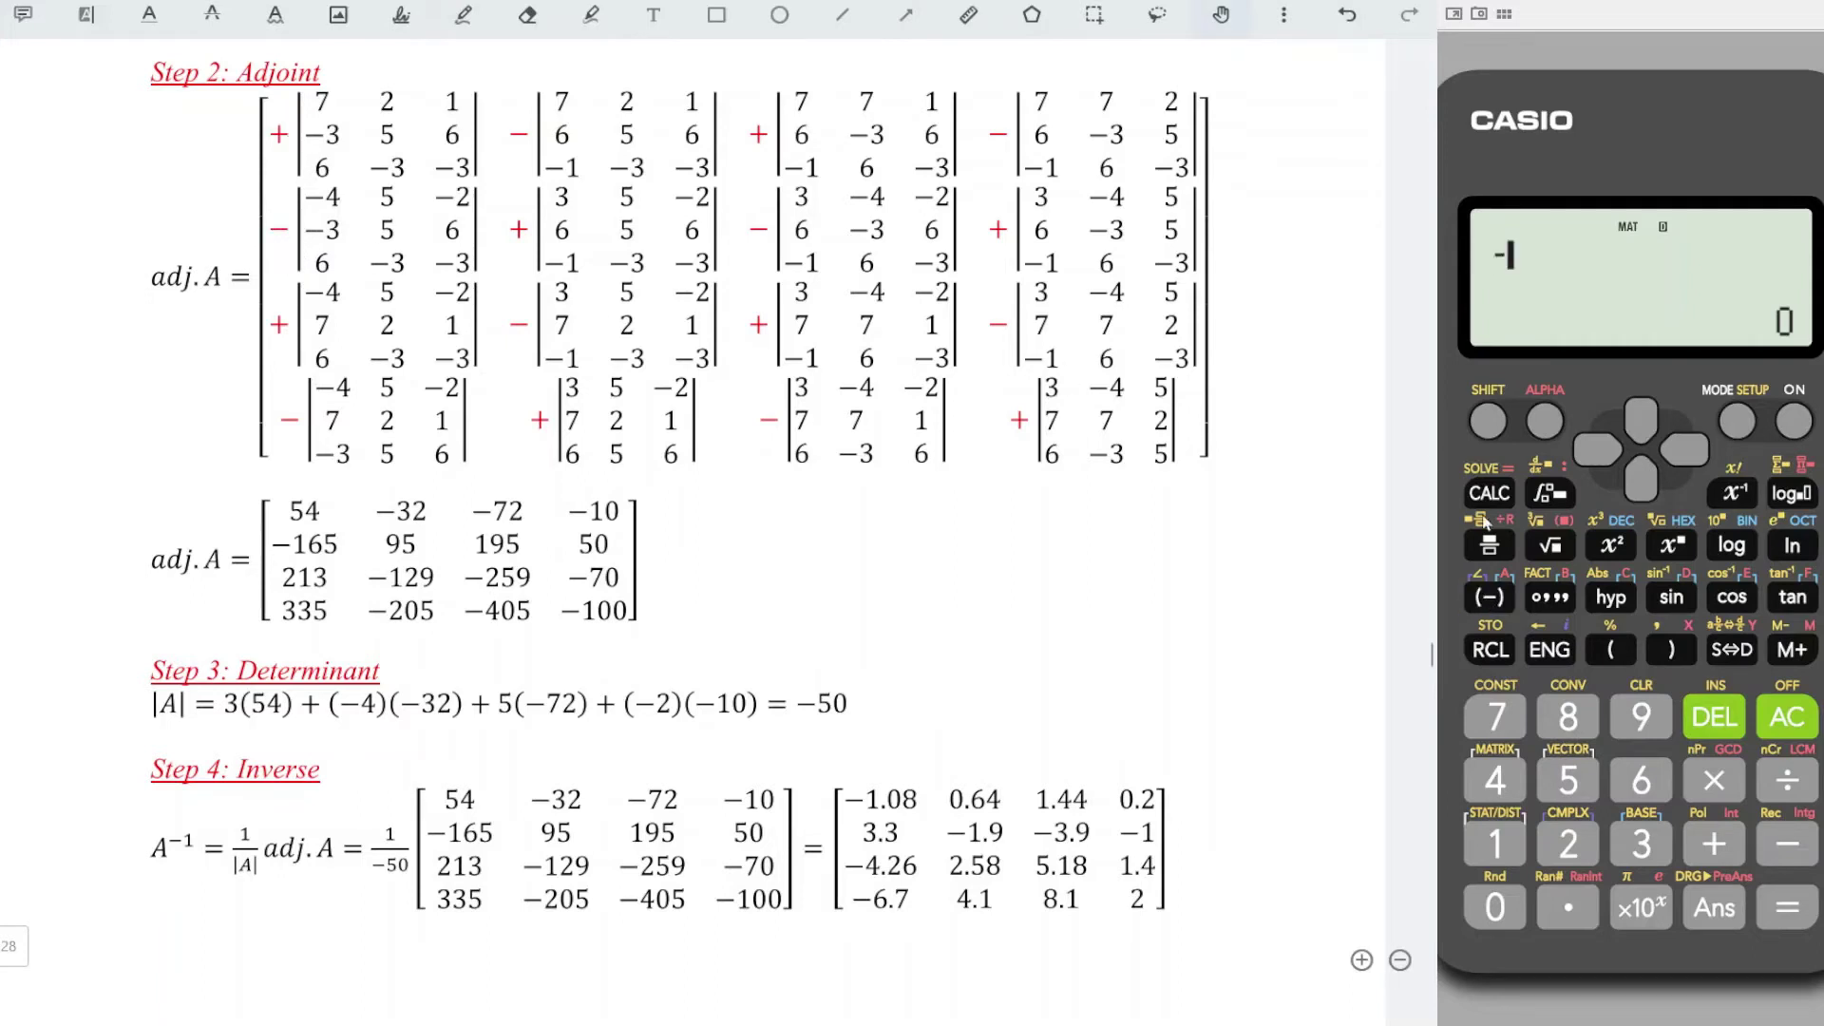
# Evaluate −det(MatA), giving −165.
pyautogui.click(1488, 421)
pyautogui.click(1486, 780)
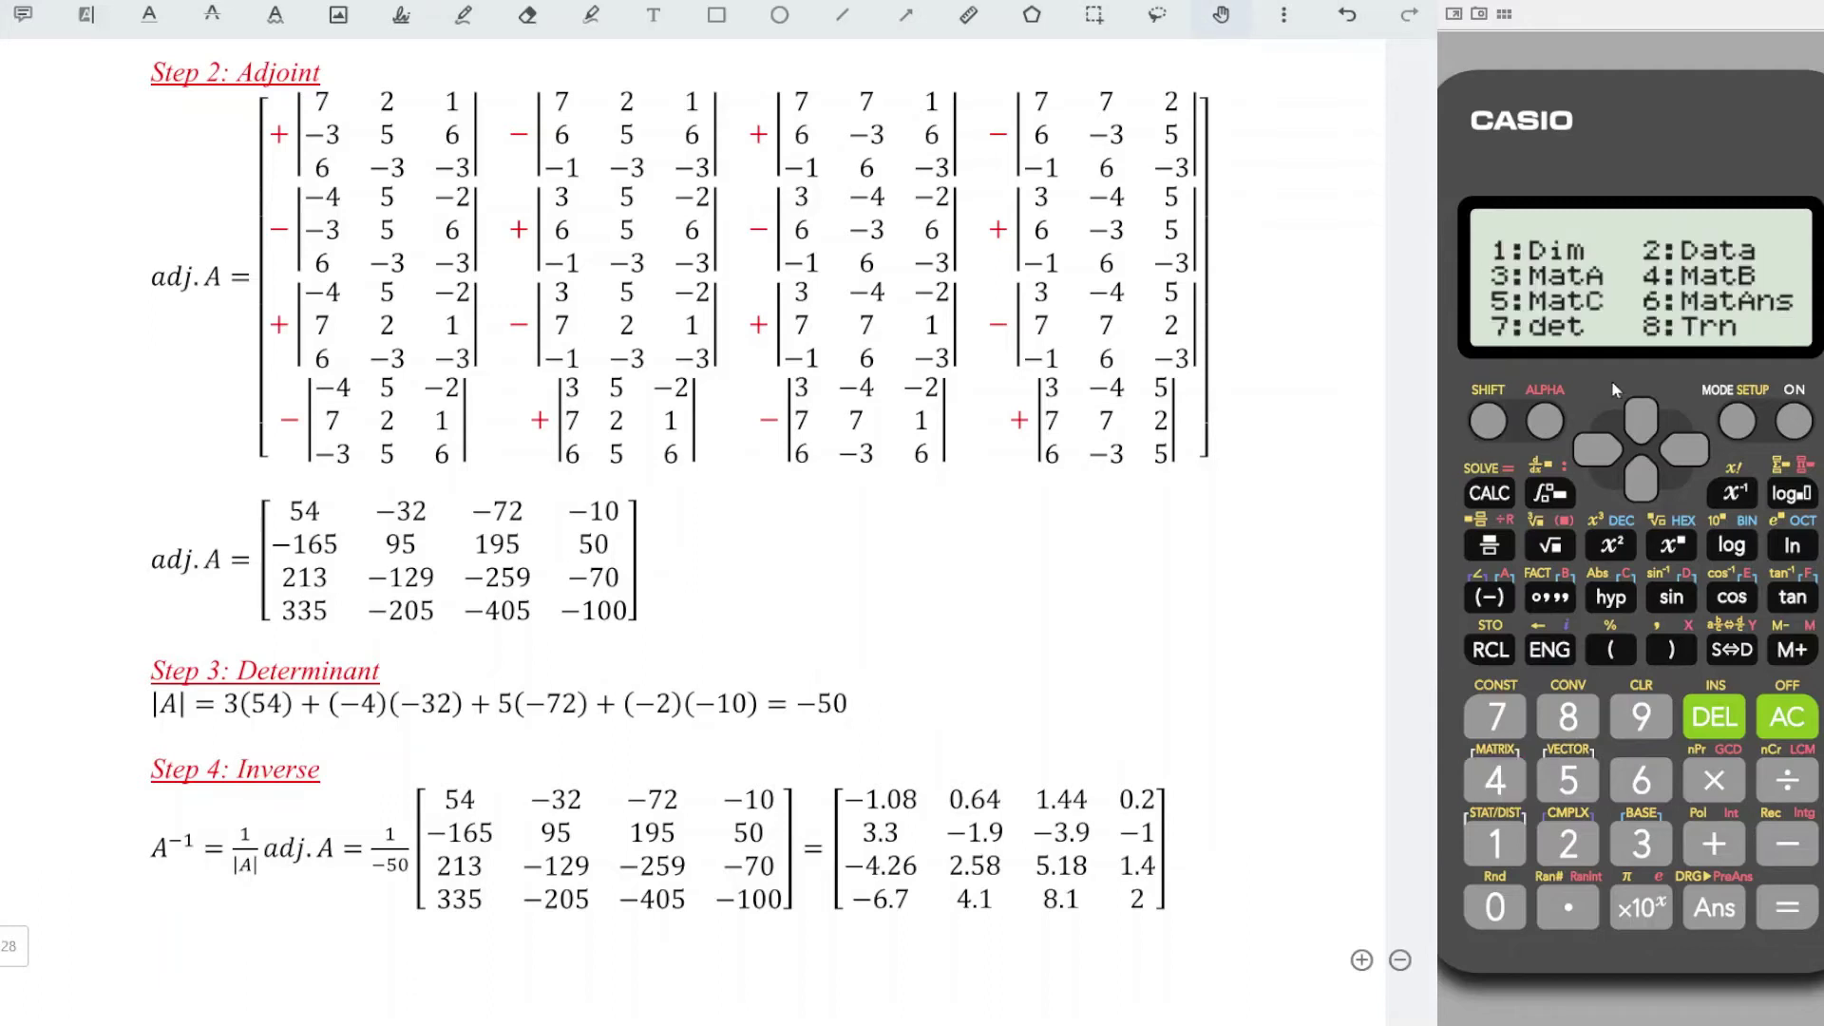
pyautogui.click(1495, 714)
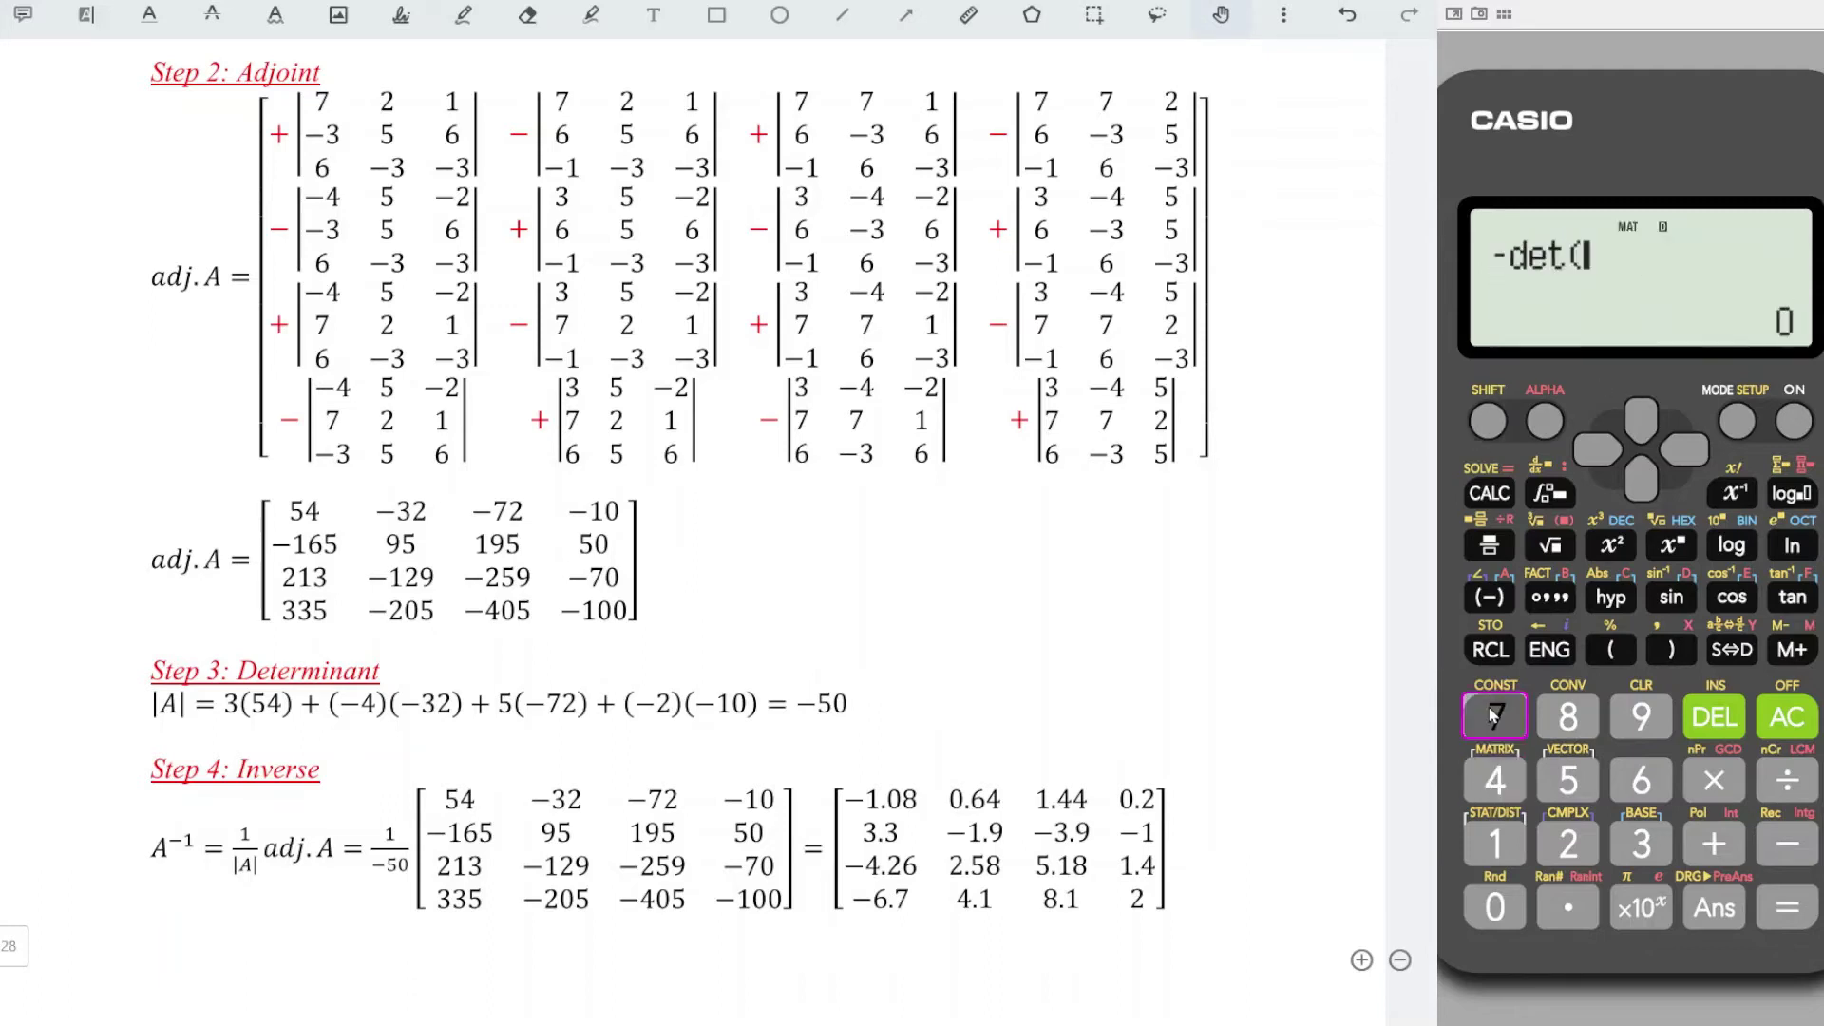
pyautogui.click(1486, 419)
pyautogui.click(1494, 781)
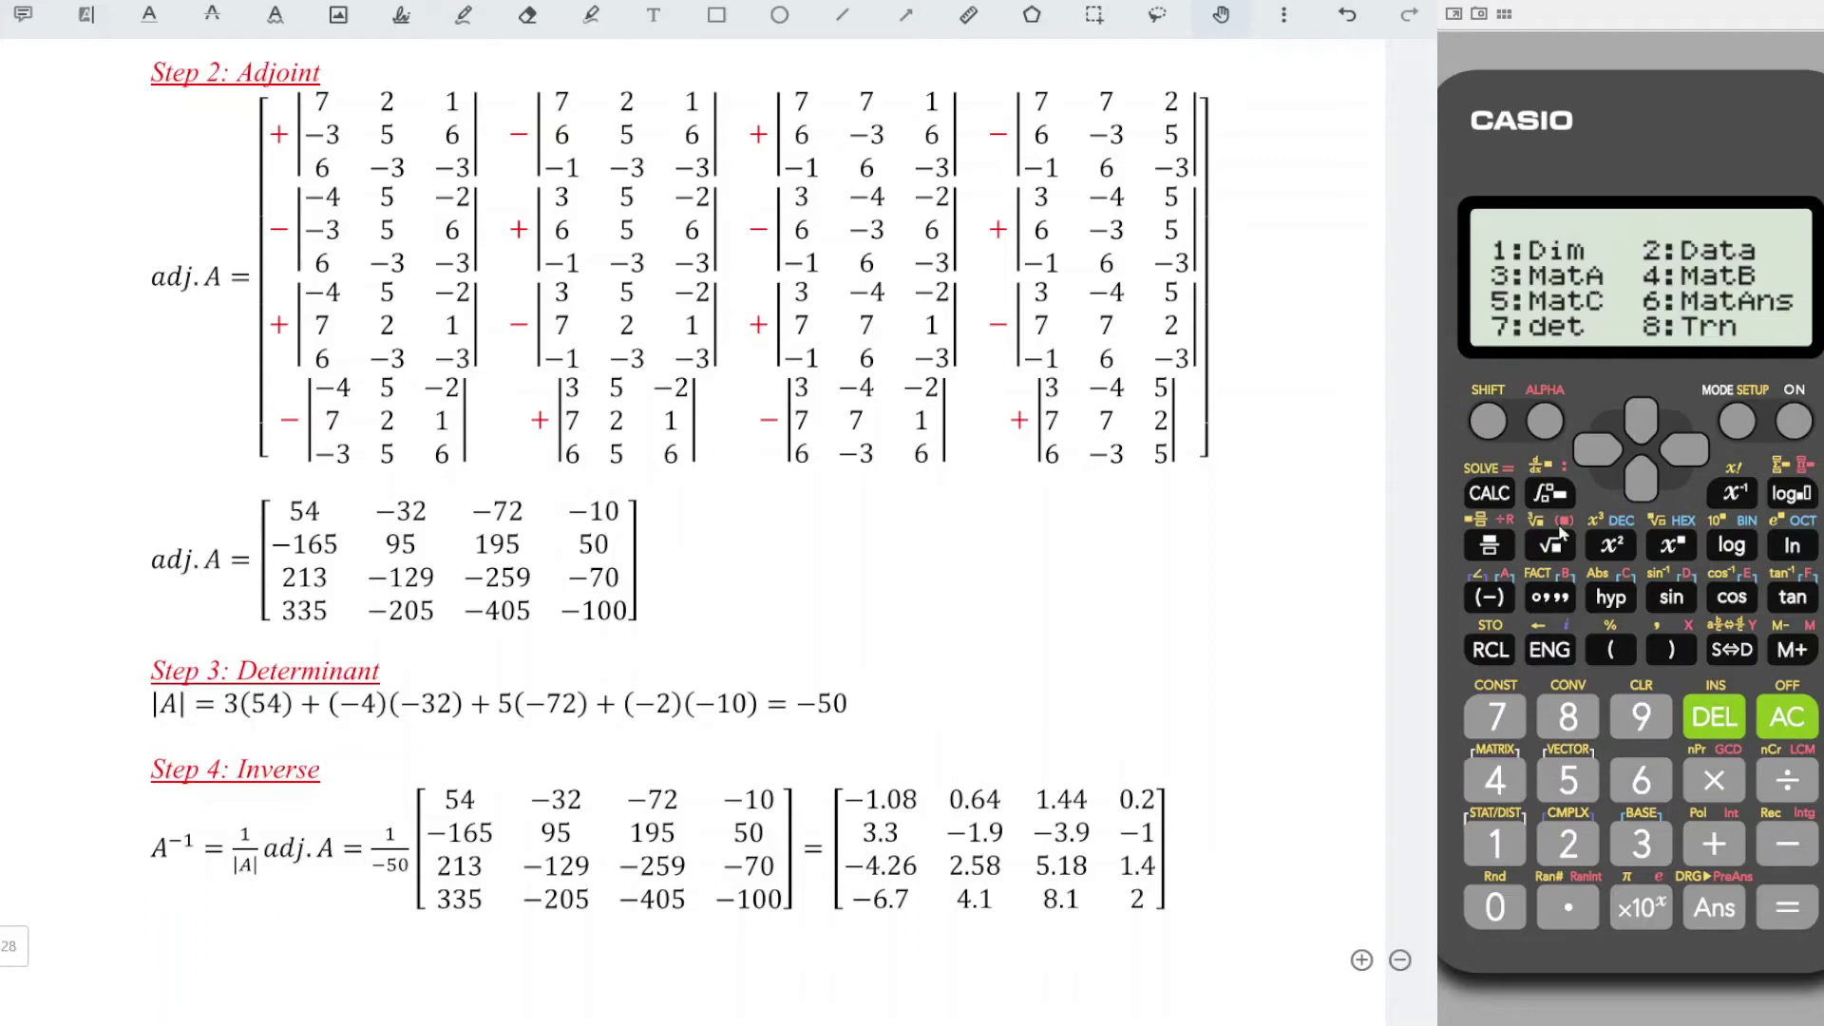
pyautogui.click(1635, 849)
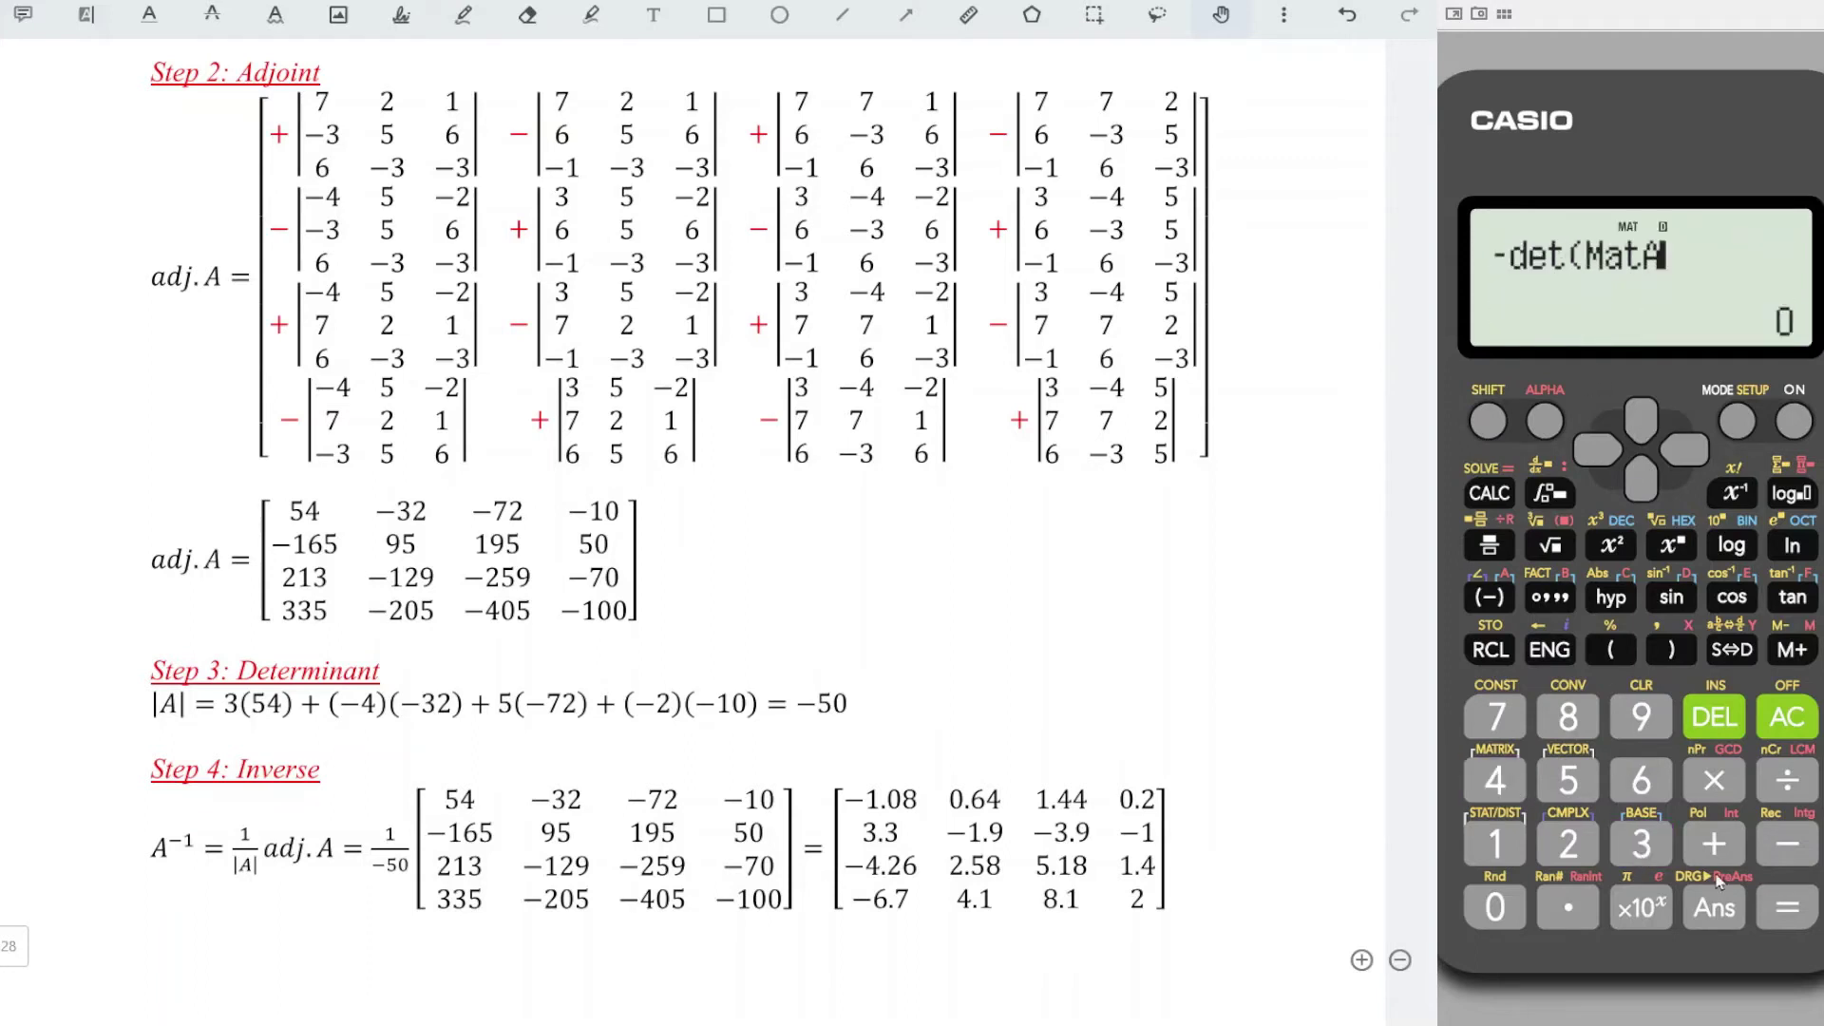
pyautogui.click(1791, 910)
# Change MatA's second row to 7, 2, 1.
pyautogui.click(1494, 781)
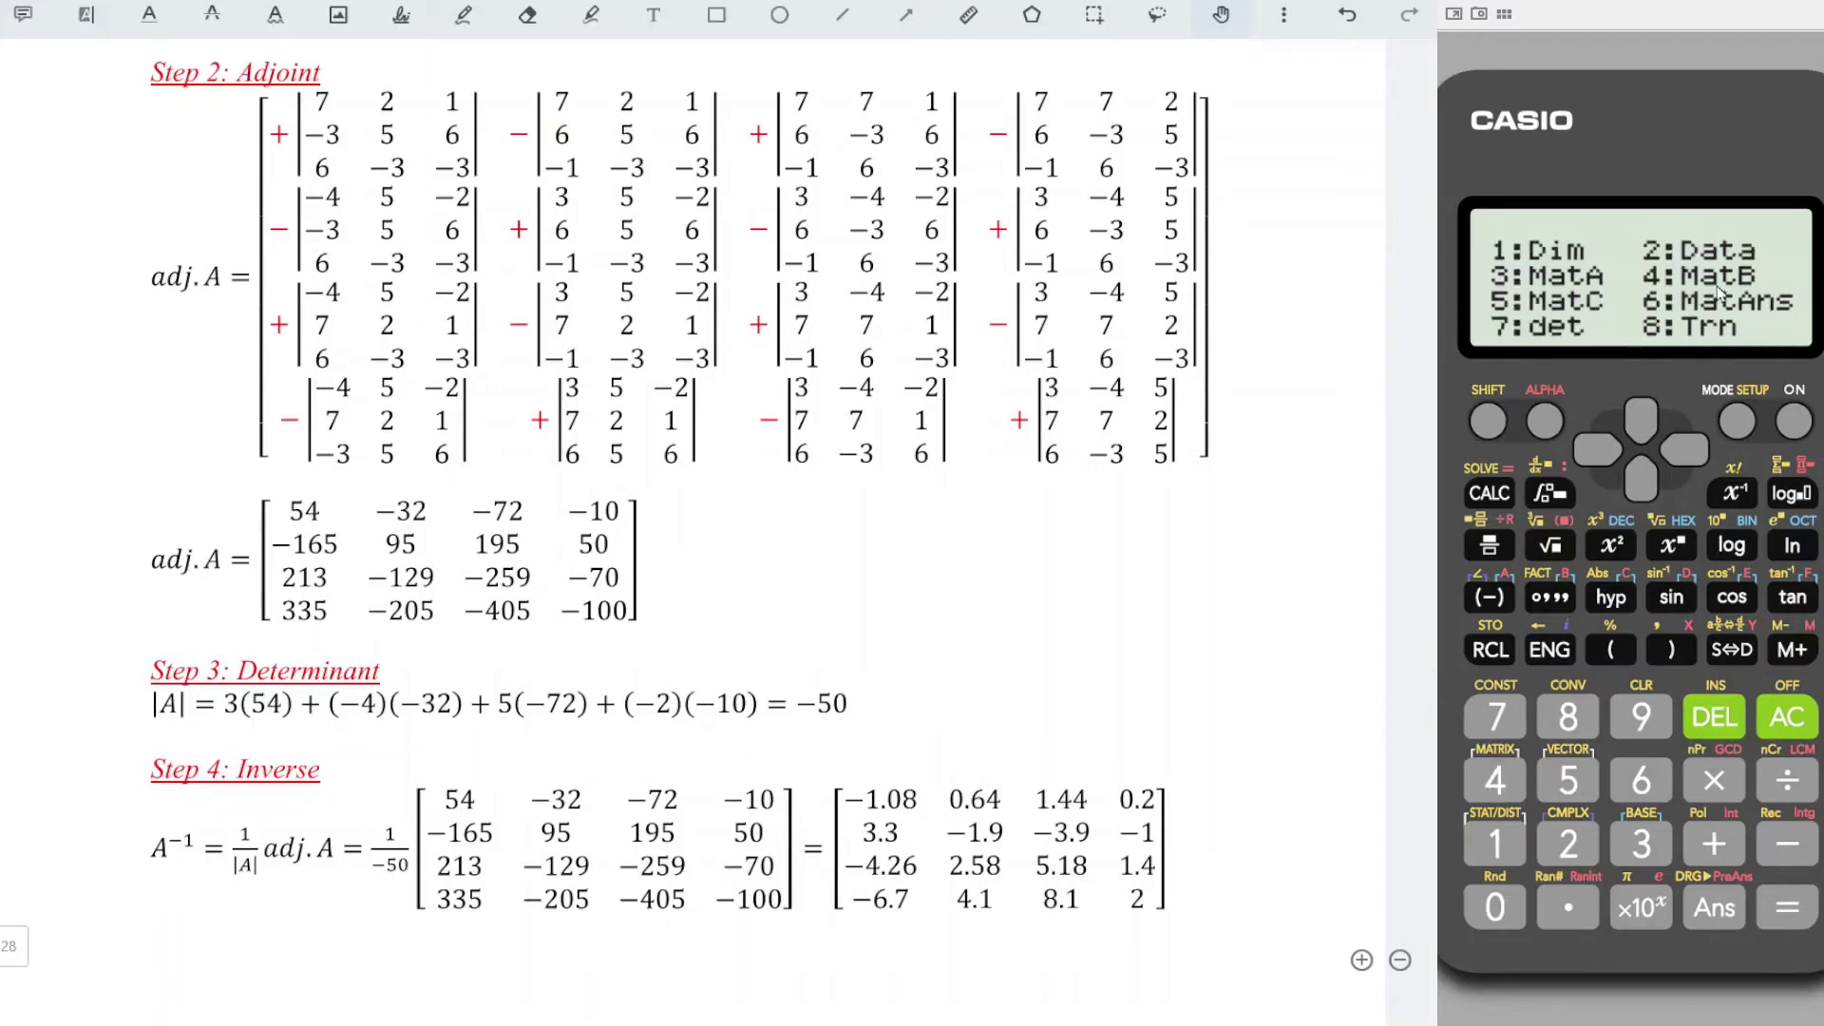
pyautogui.click(1558, 837)
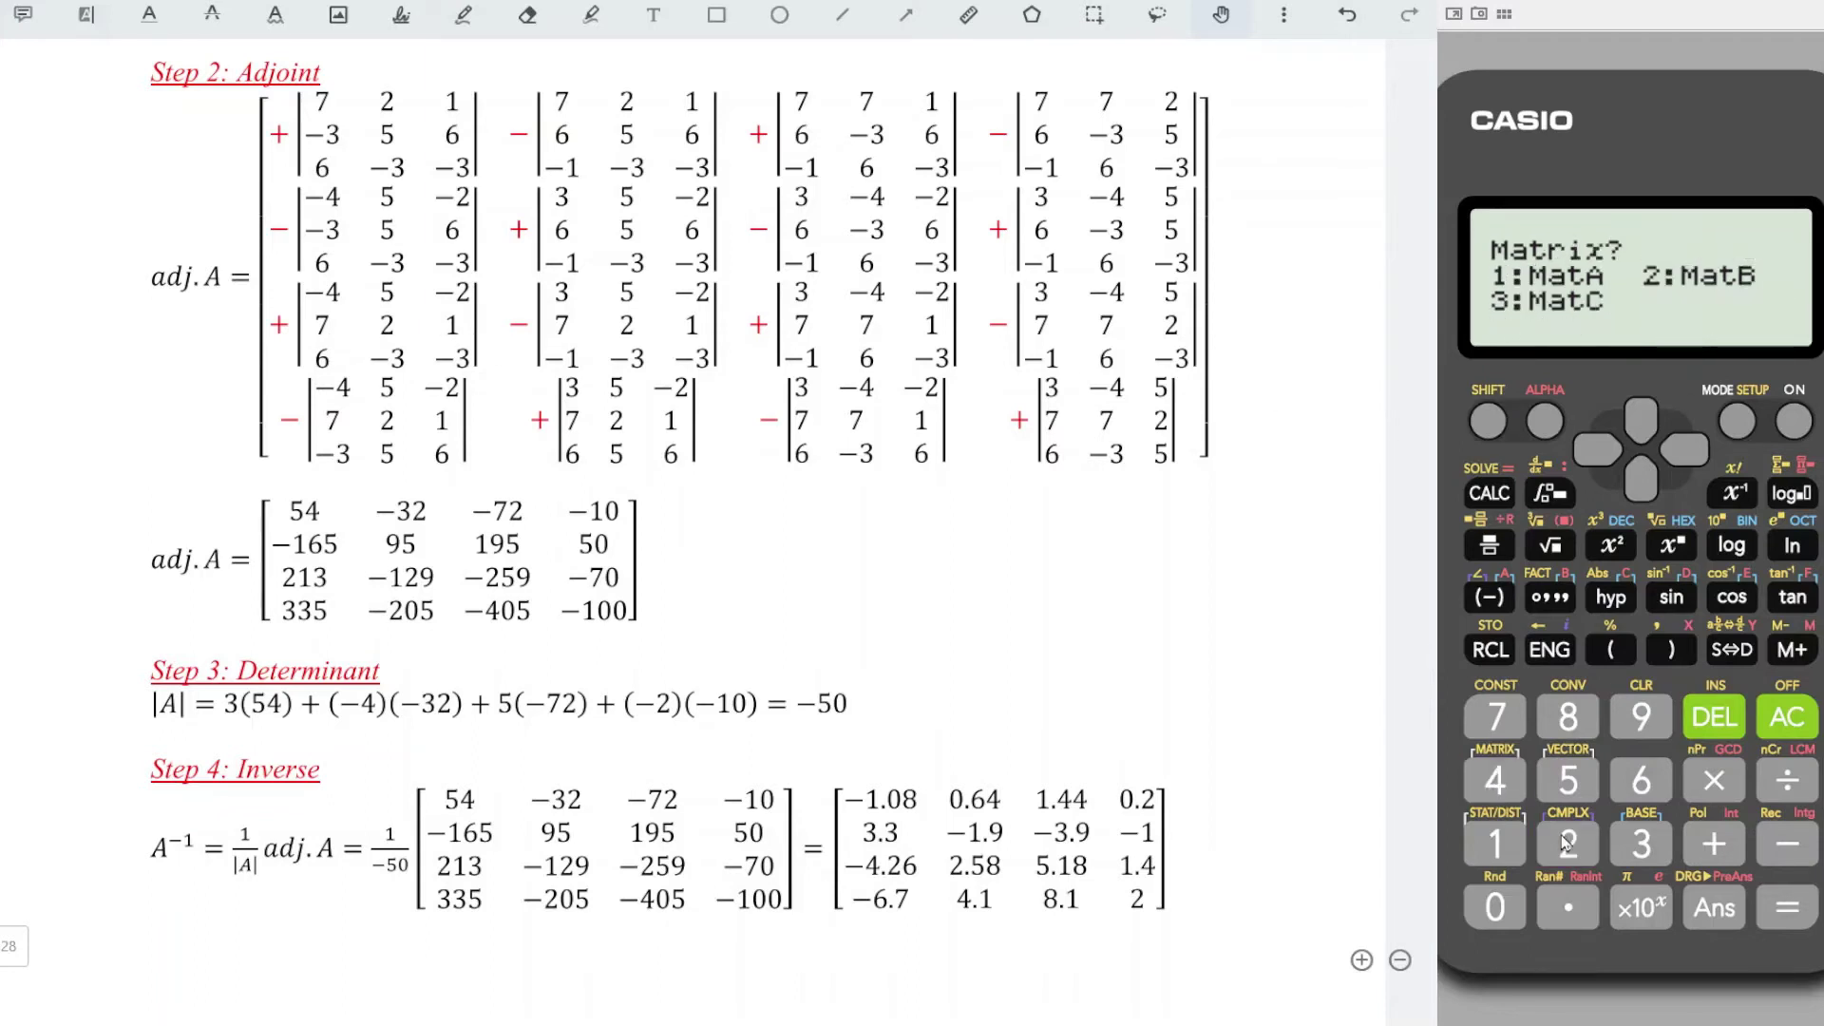
pyautogui.click(1496, 843)
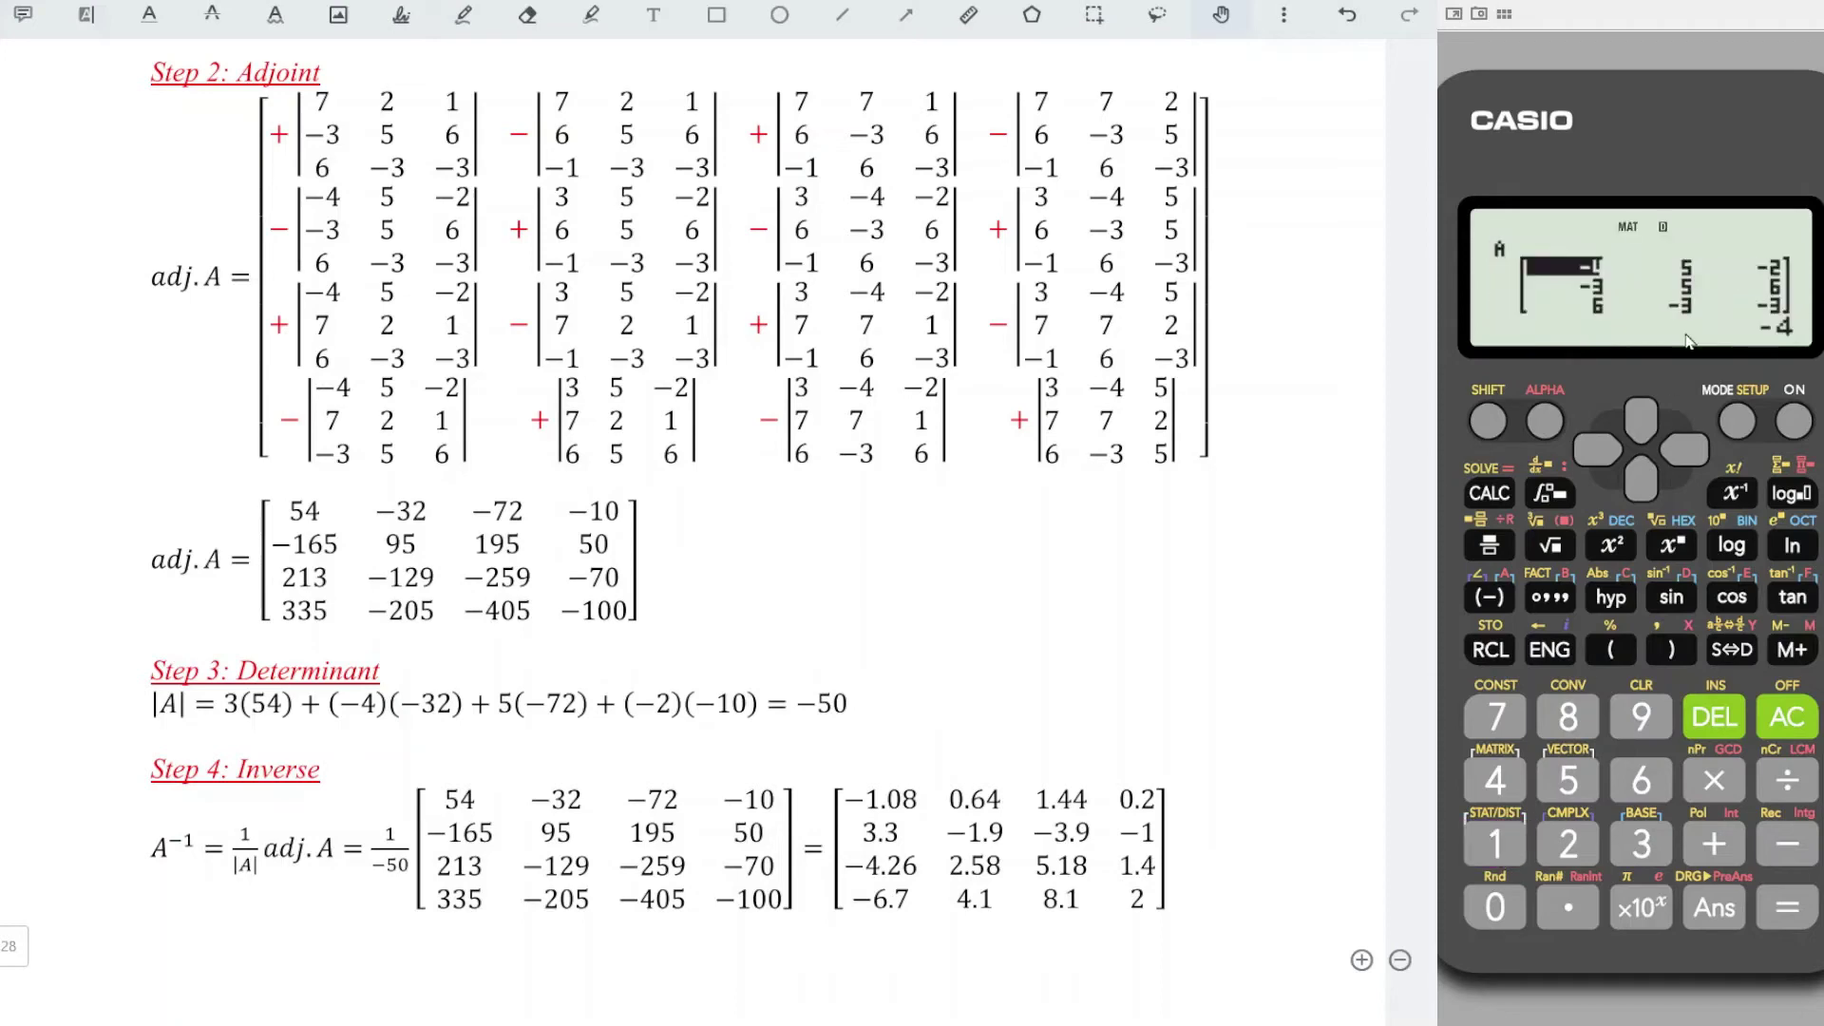
pyautogui.click(1640, 478)
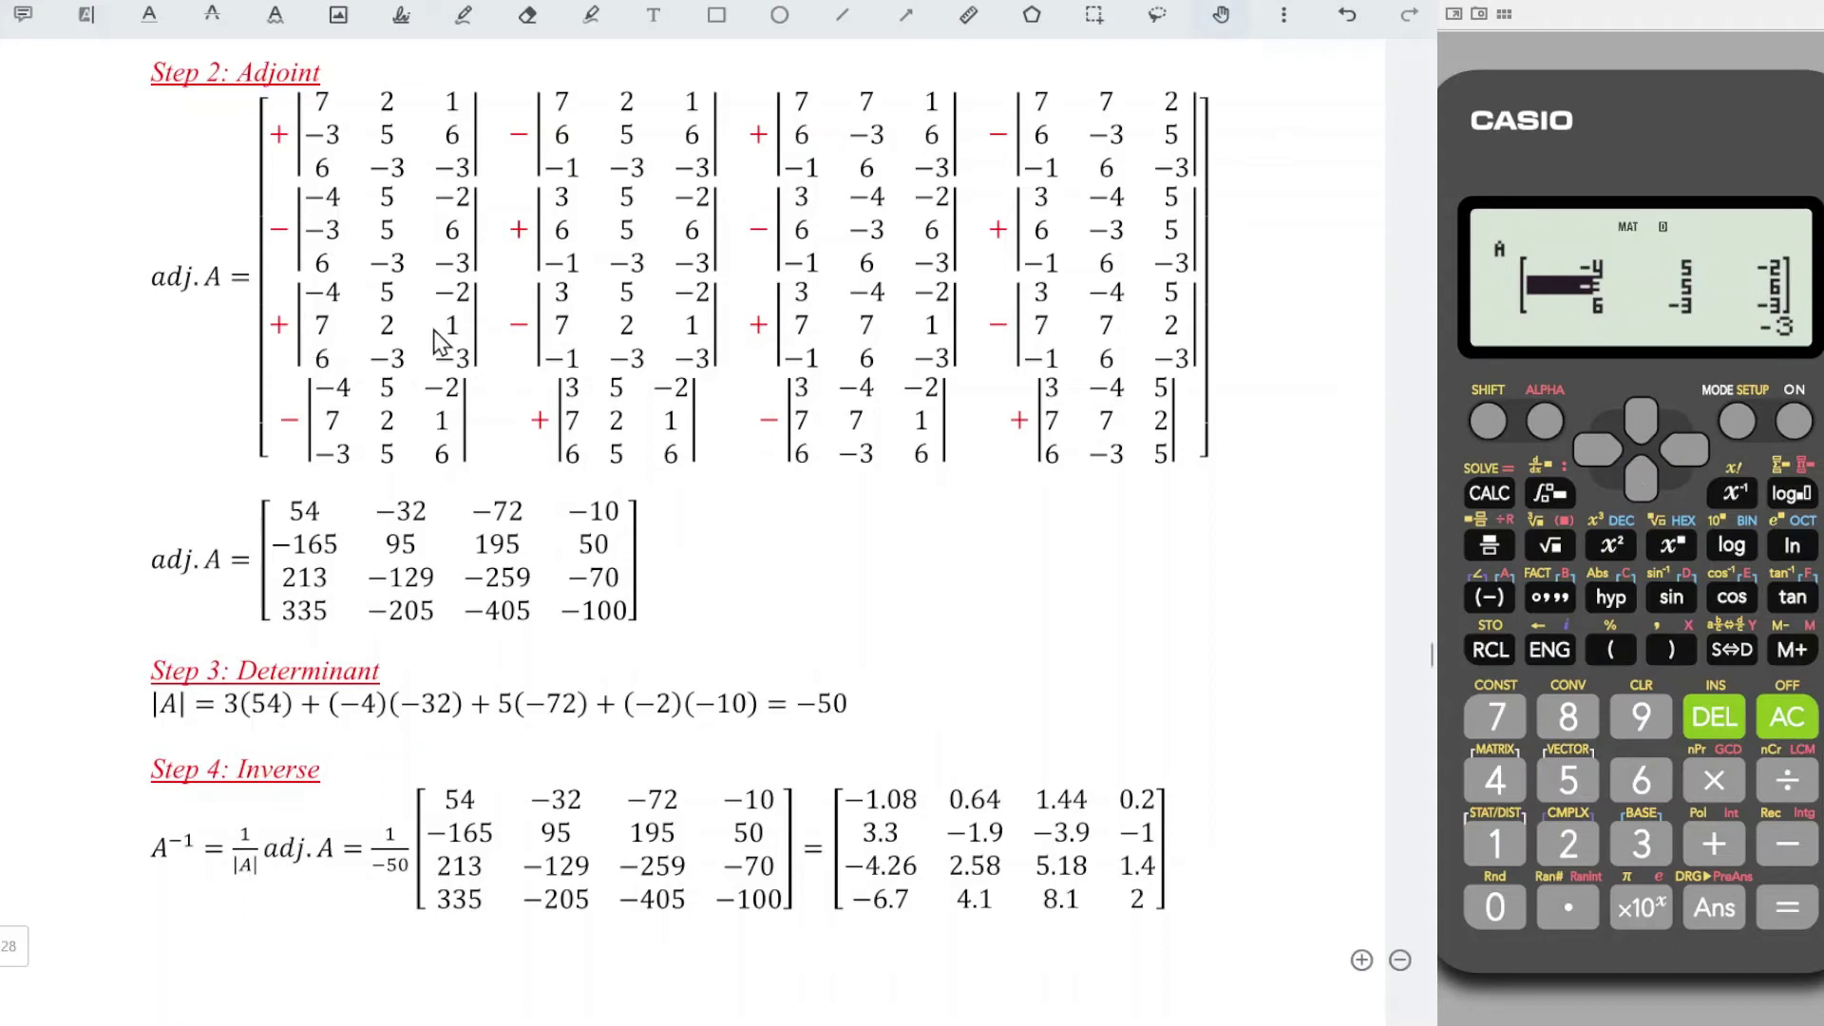
pyautogui.press('7')
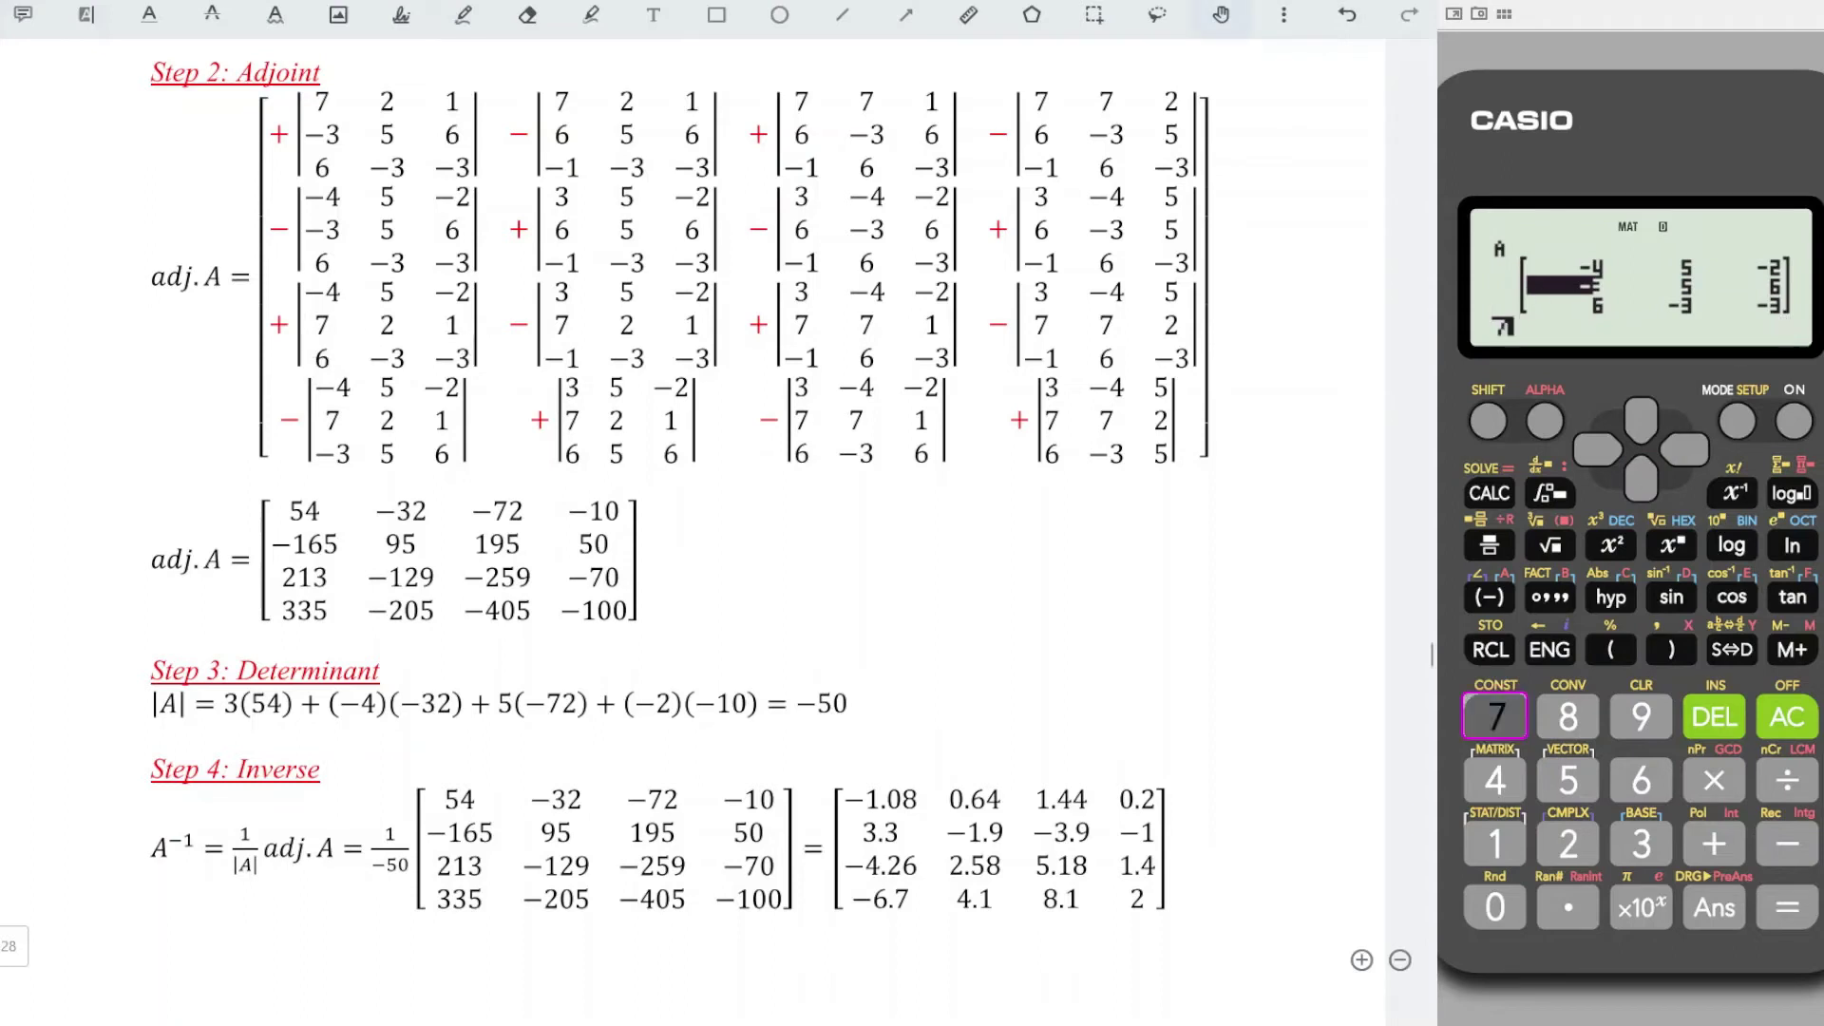
pyautogui.press('Return')
pyautogui.press('Return')
pyautogui.press('1')
pyautogui.press('Return')
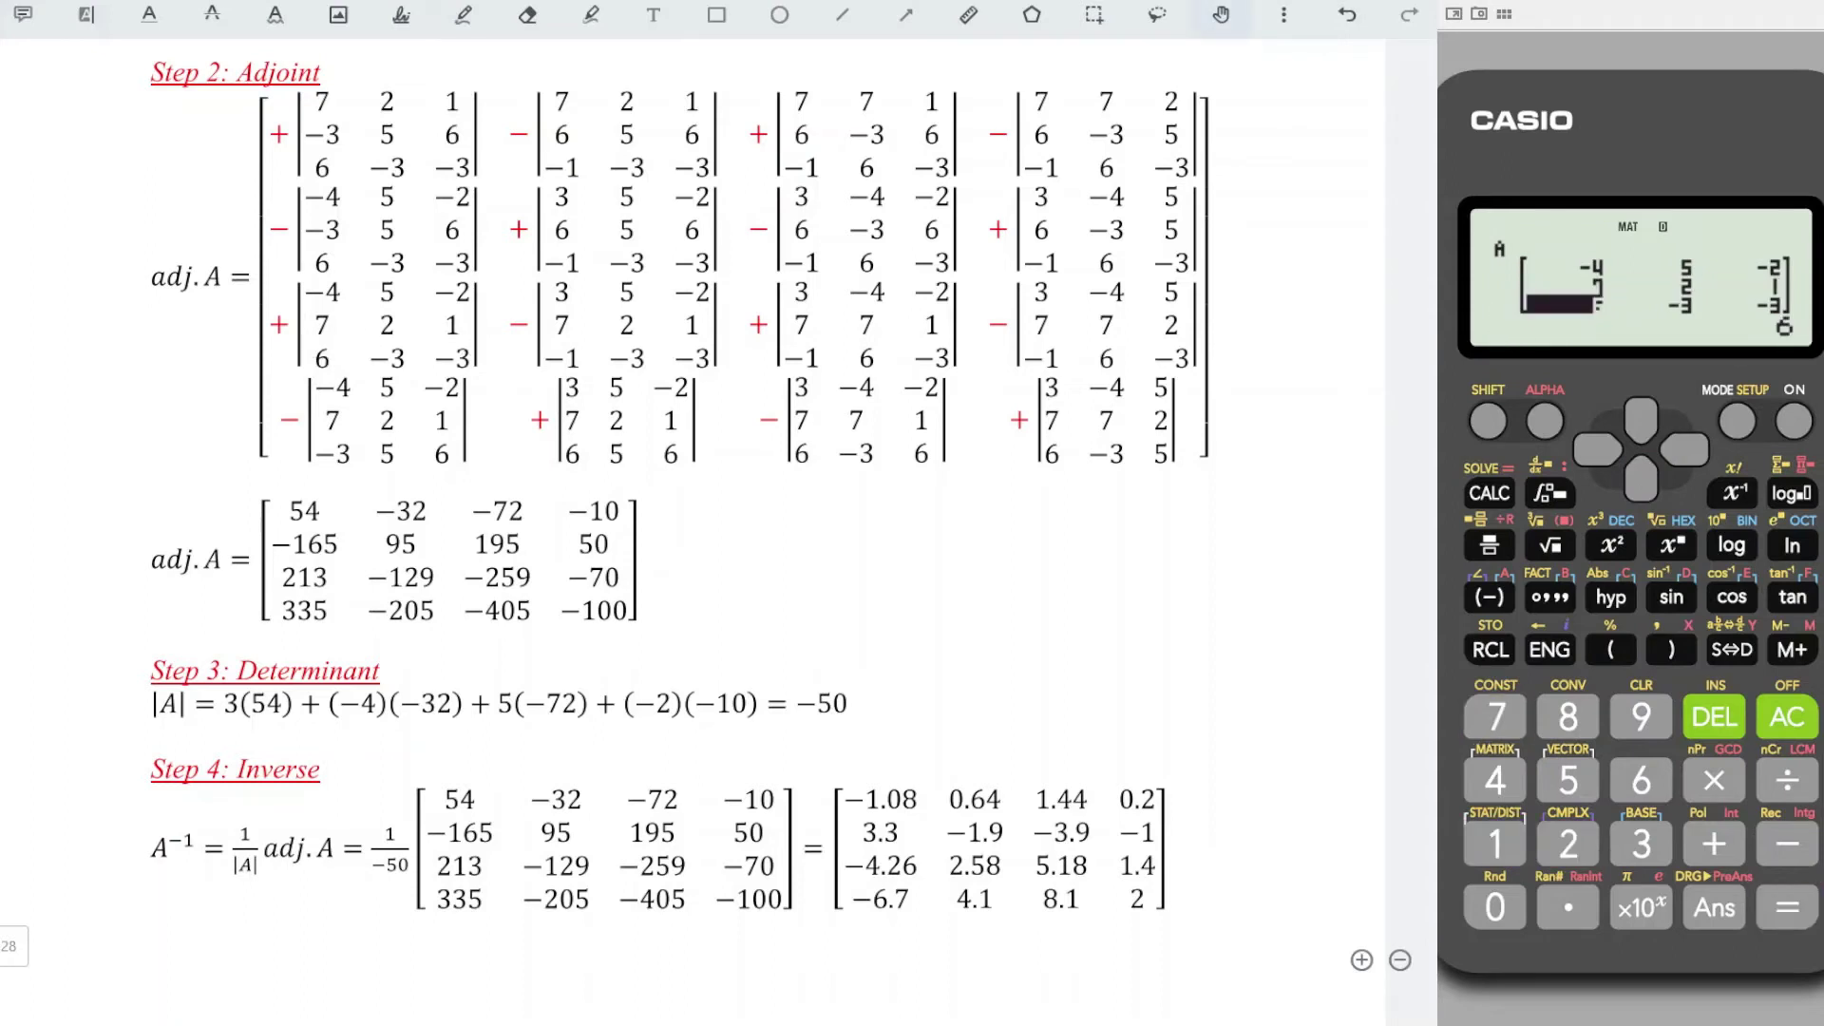
pyautogui.click(1786, 719)
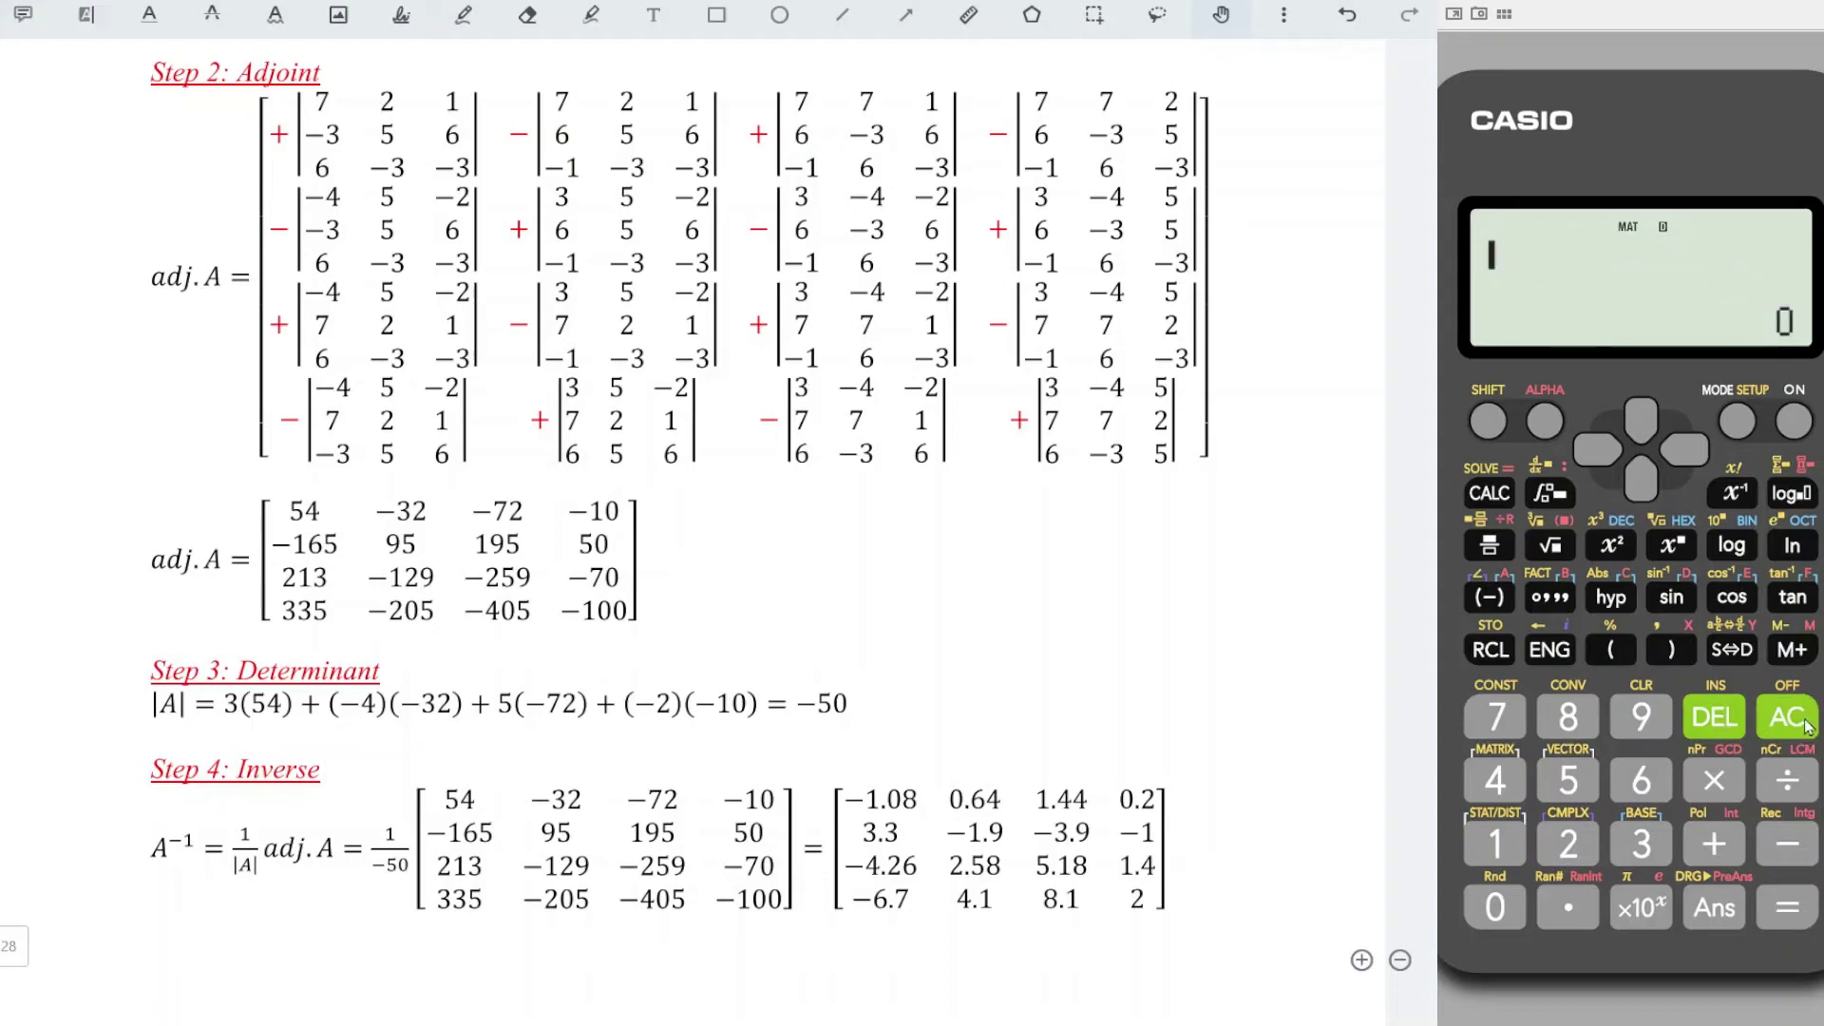
# Compute det(MatA) for the edited matrix, getting 213.
pyautogui.click(1489, 421)
pyautogui.click(1483, 796)
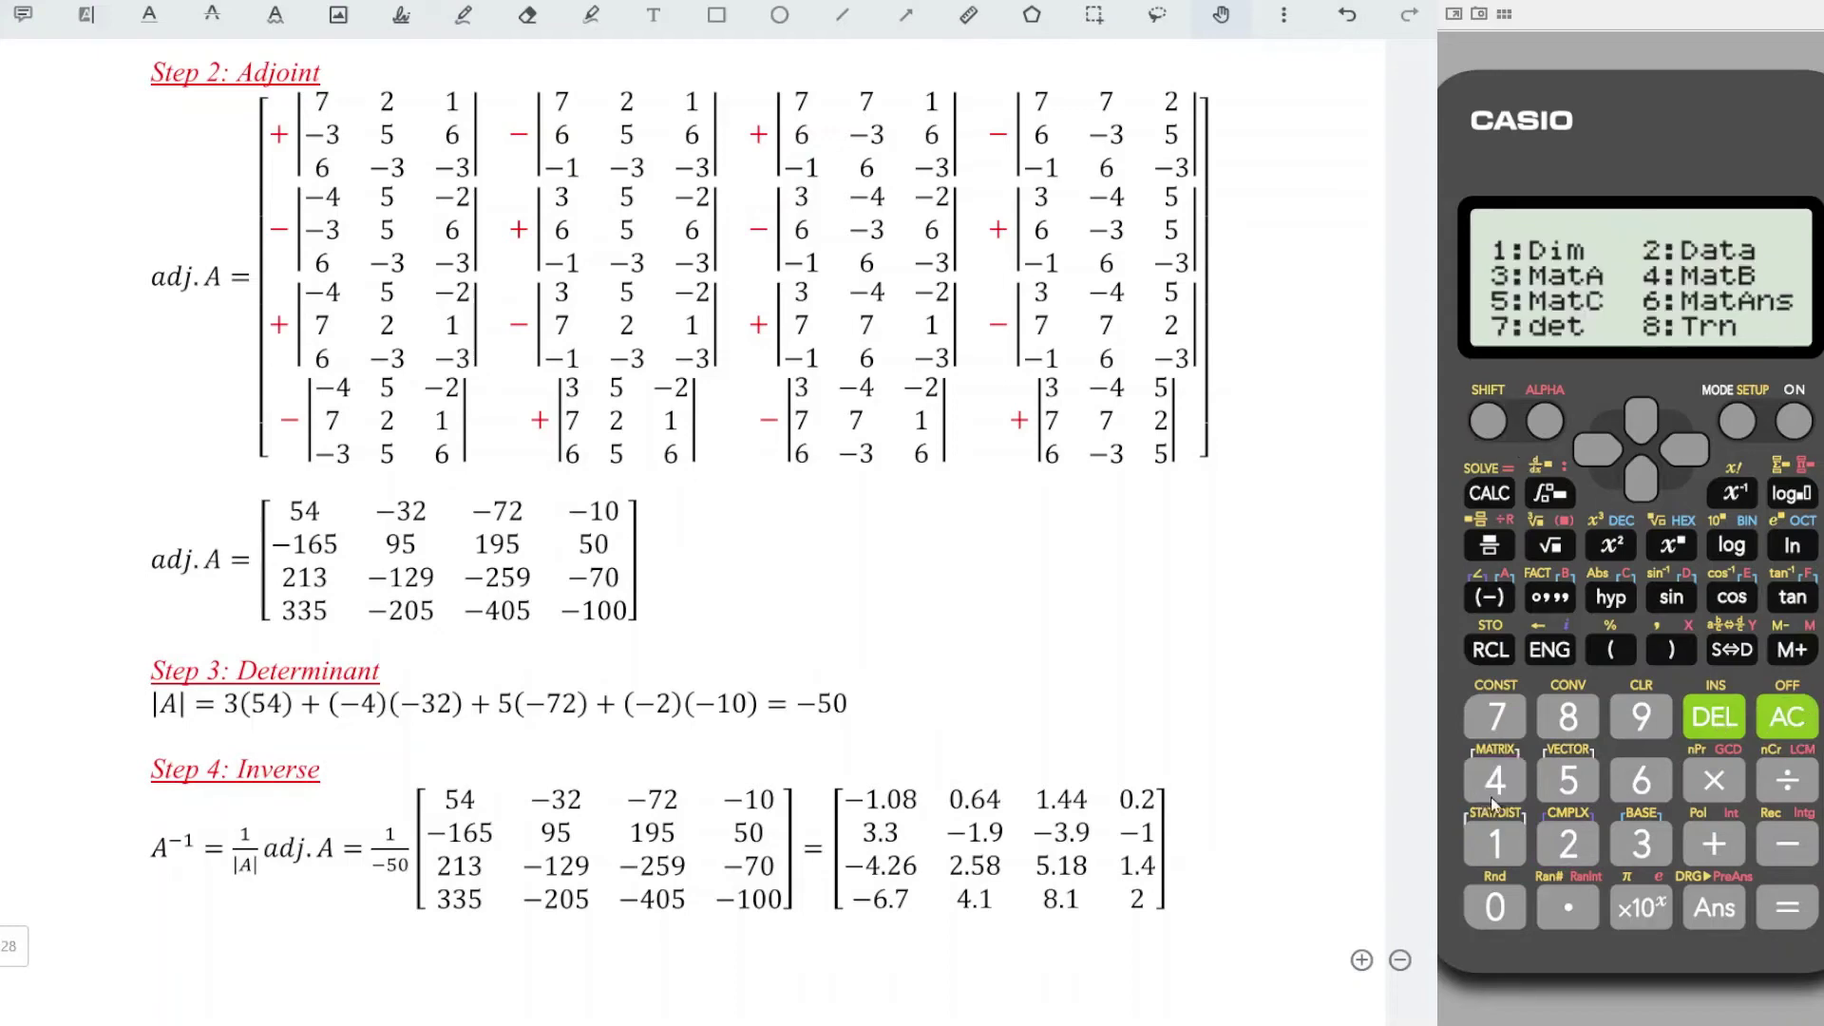
pyautogui.click(1493, 722)
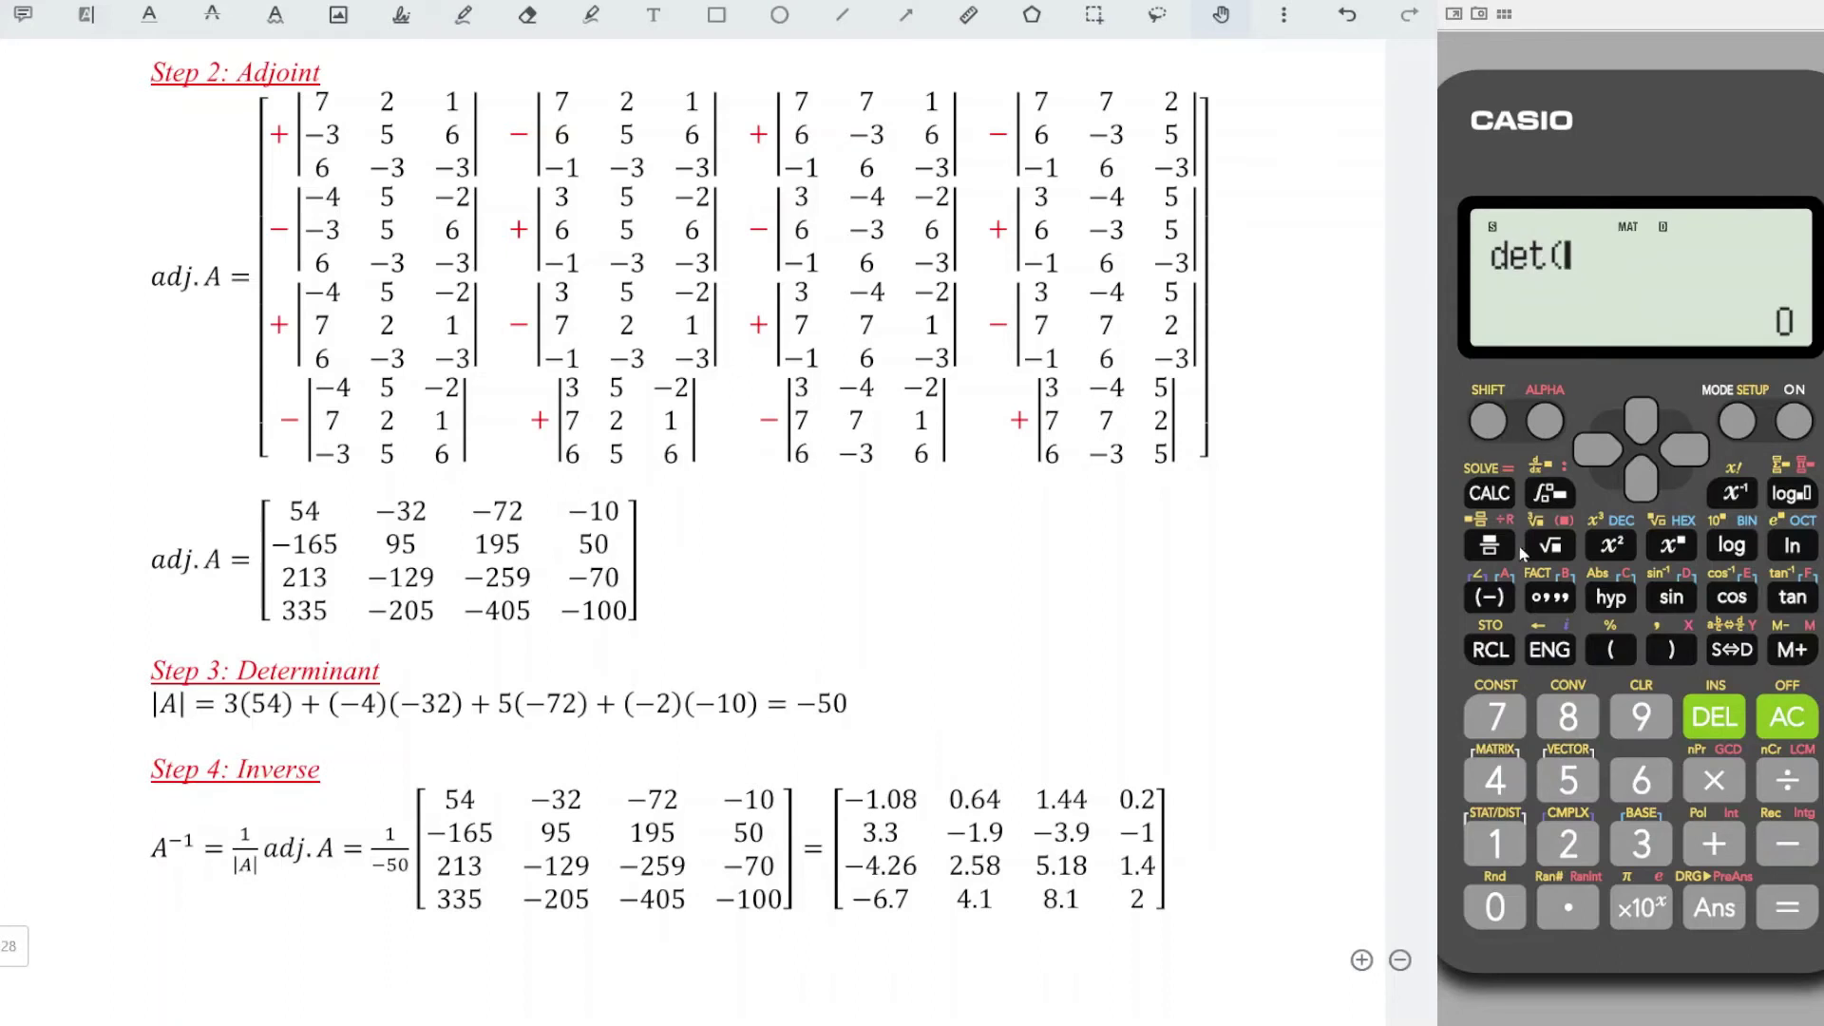
pyautogui.click(1496, 789)
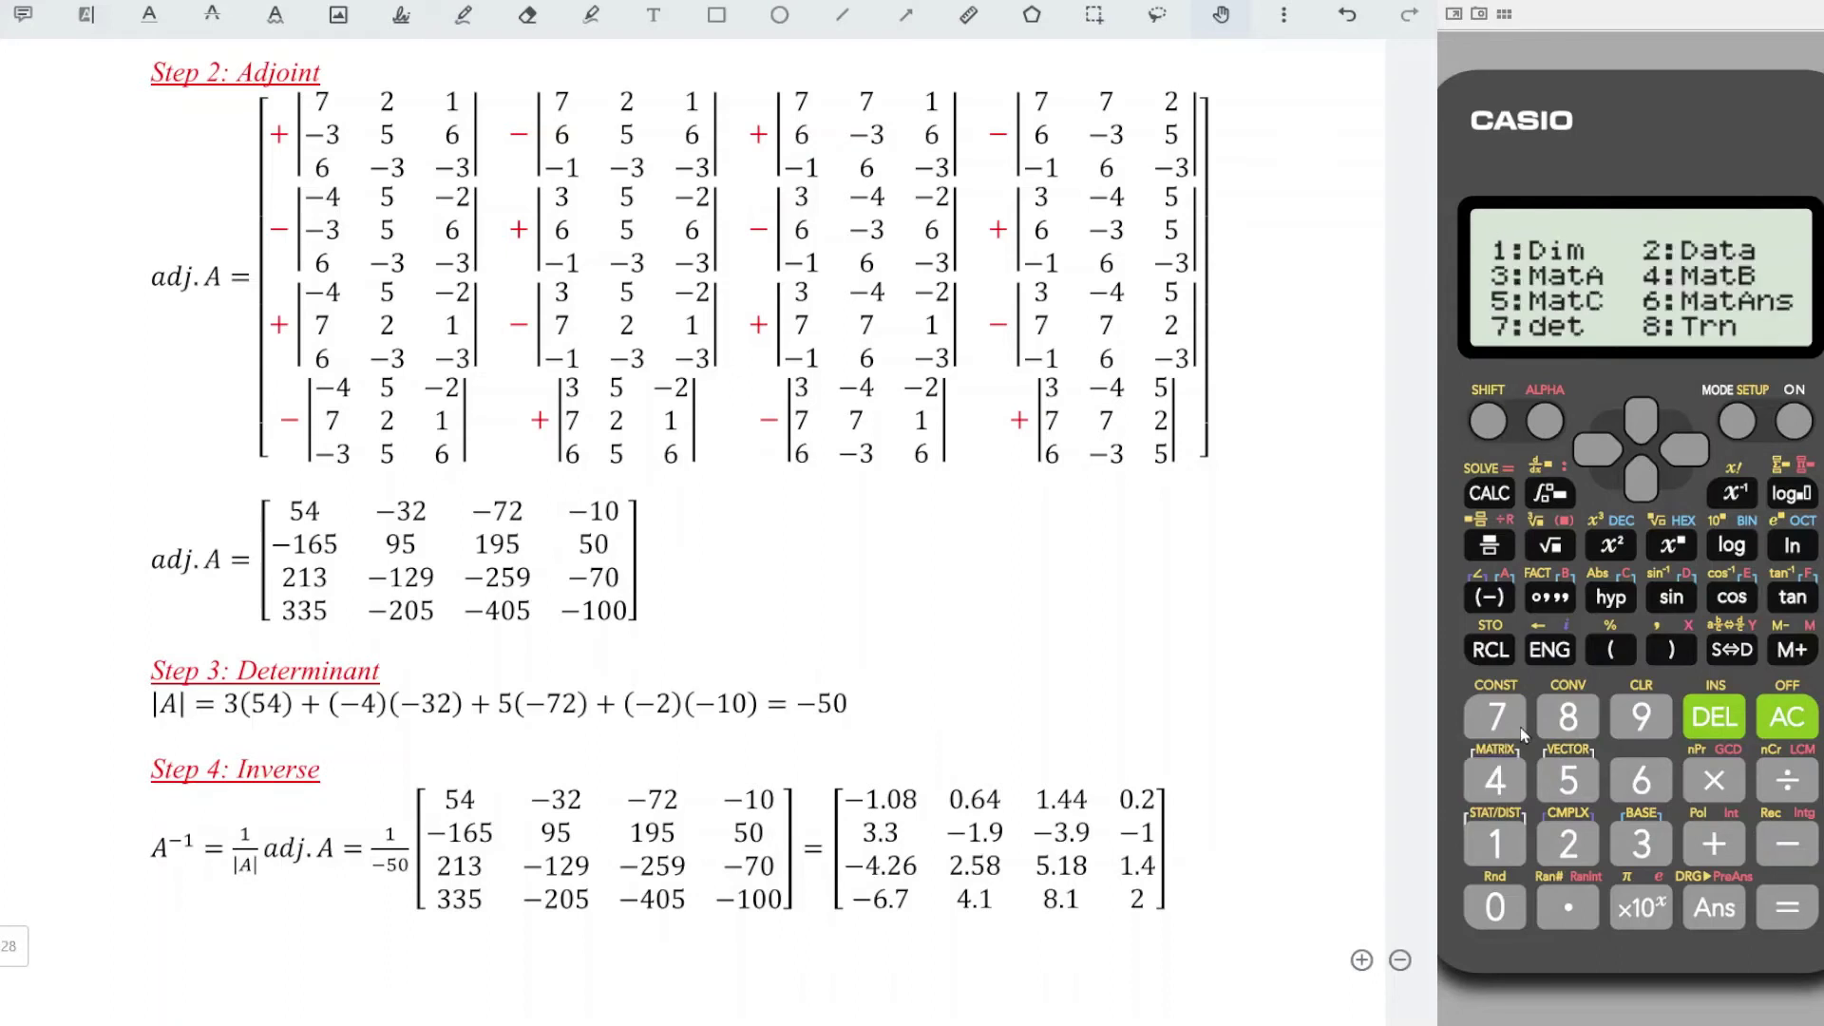
pyautogui.click(1641, 843)
pyautogui.click(1781, 902)
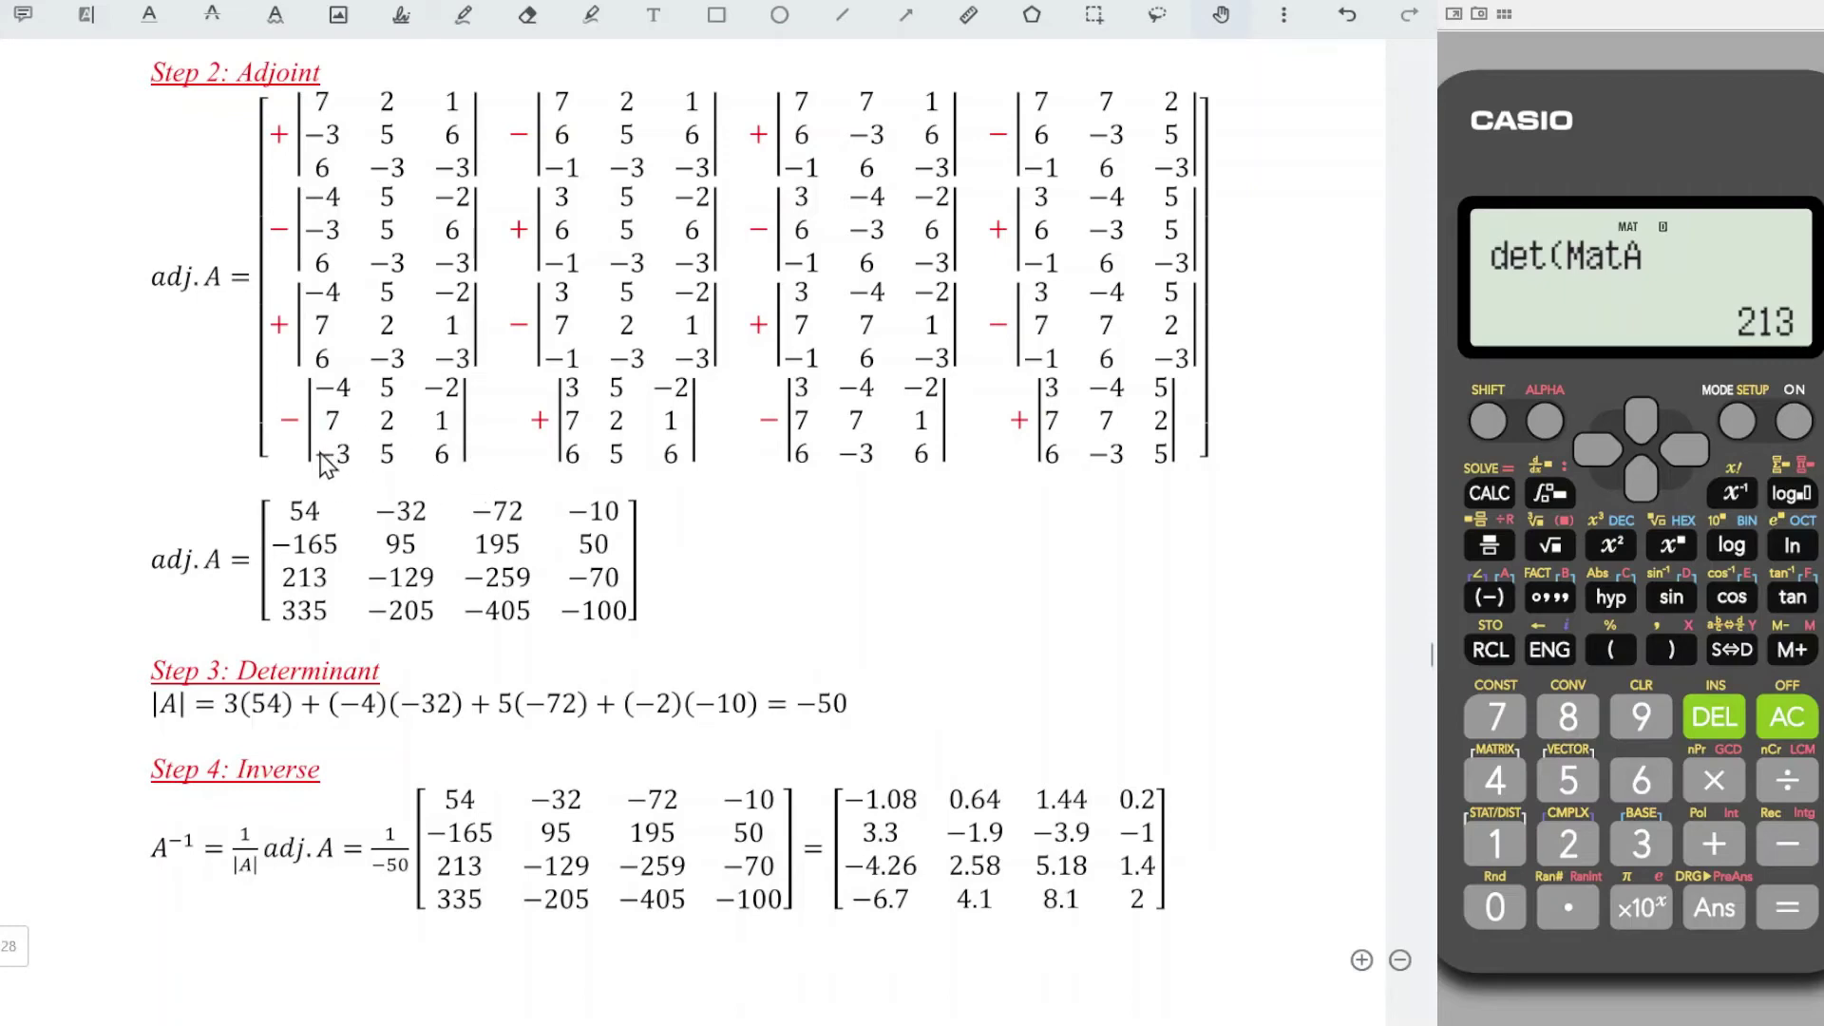
pyautogui.click(1504, 768)
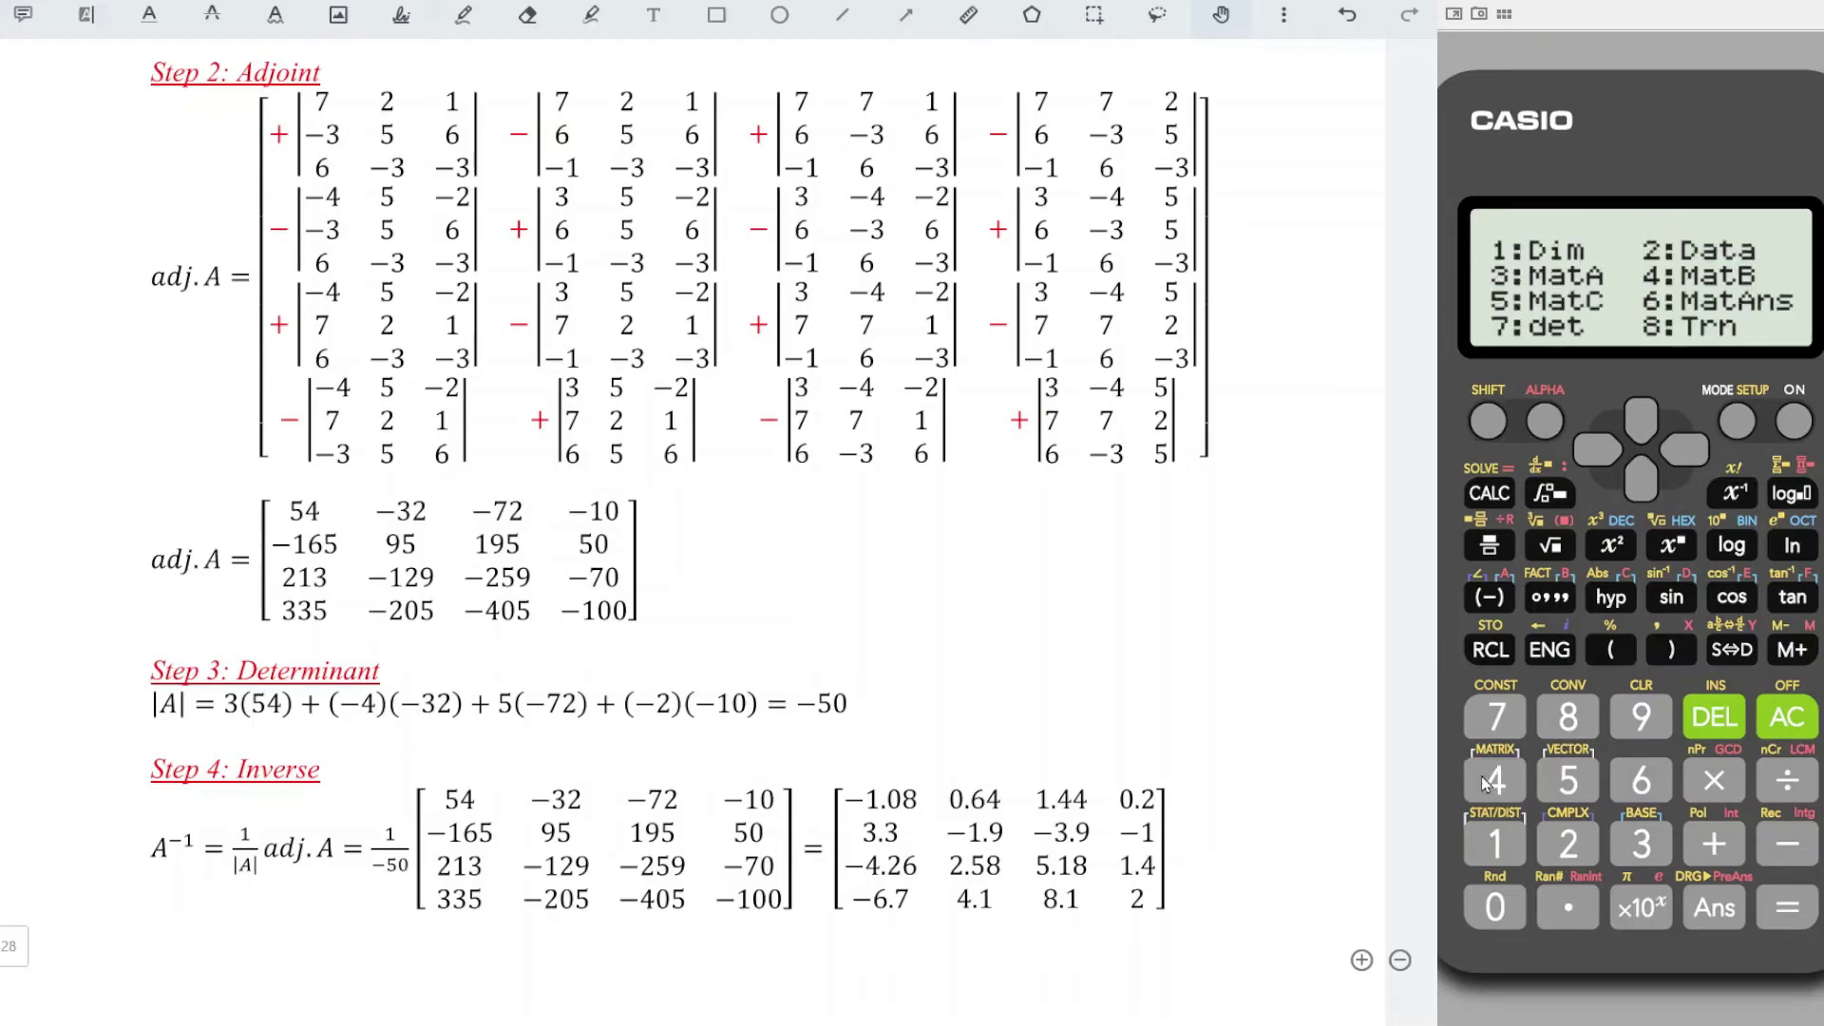
# Set MatA's third row to −3, 5, 6.
pyautogui.click(1555, 854)
pyautogui.click(1495, 842)
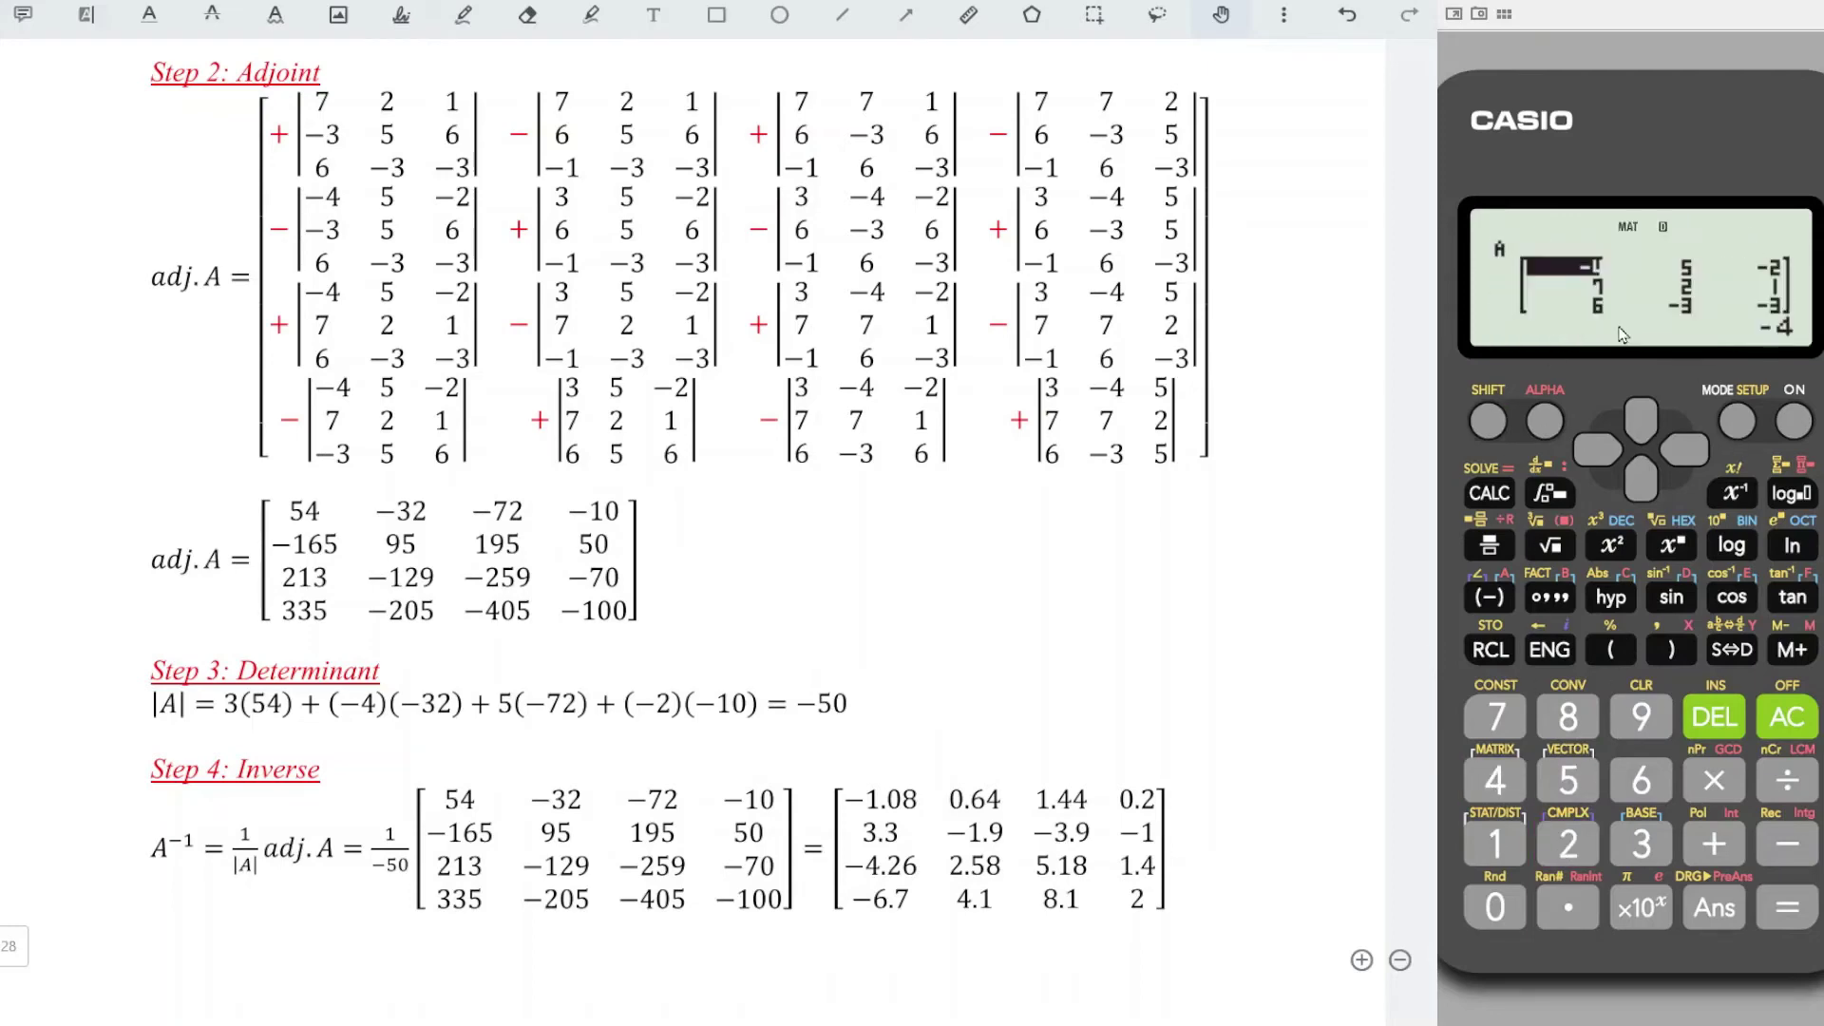
pyautogui.click(1643, 475)
pyautogui.click(1643, 475)
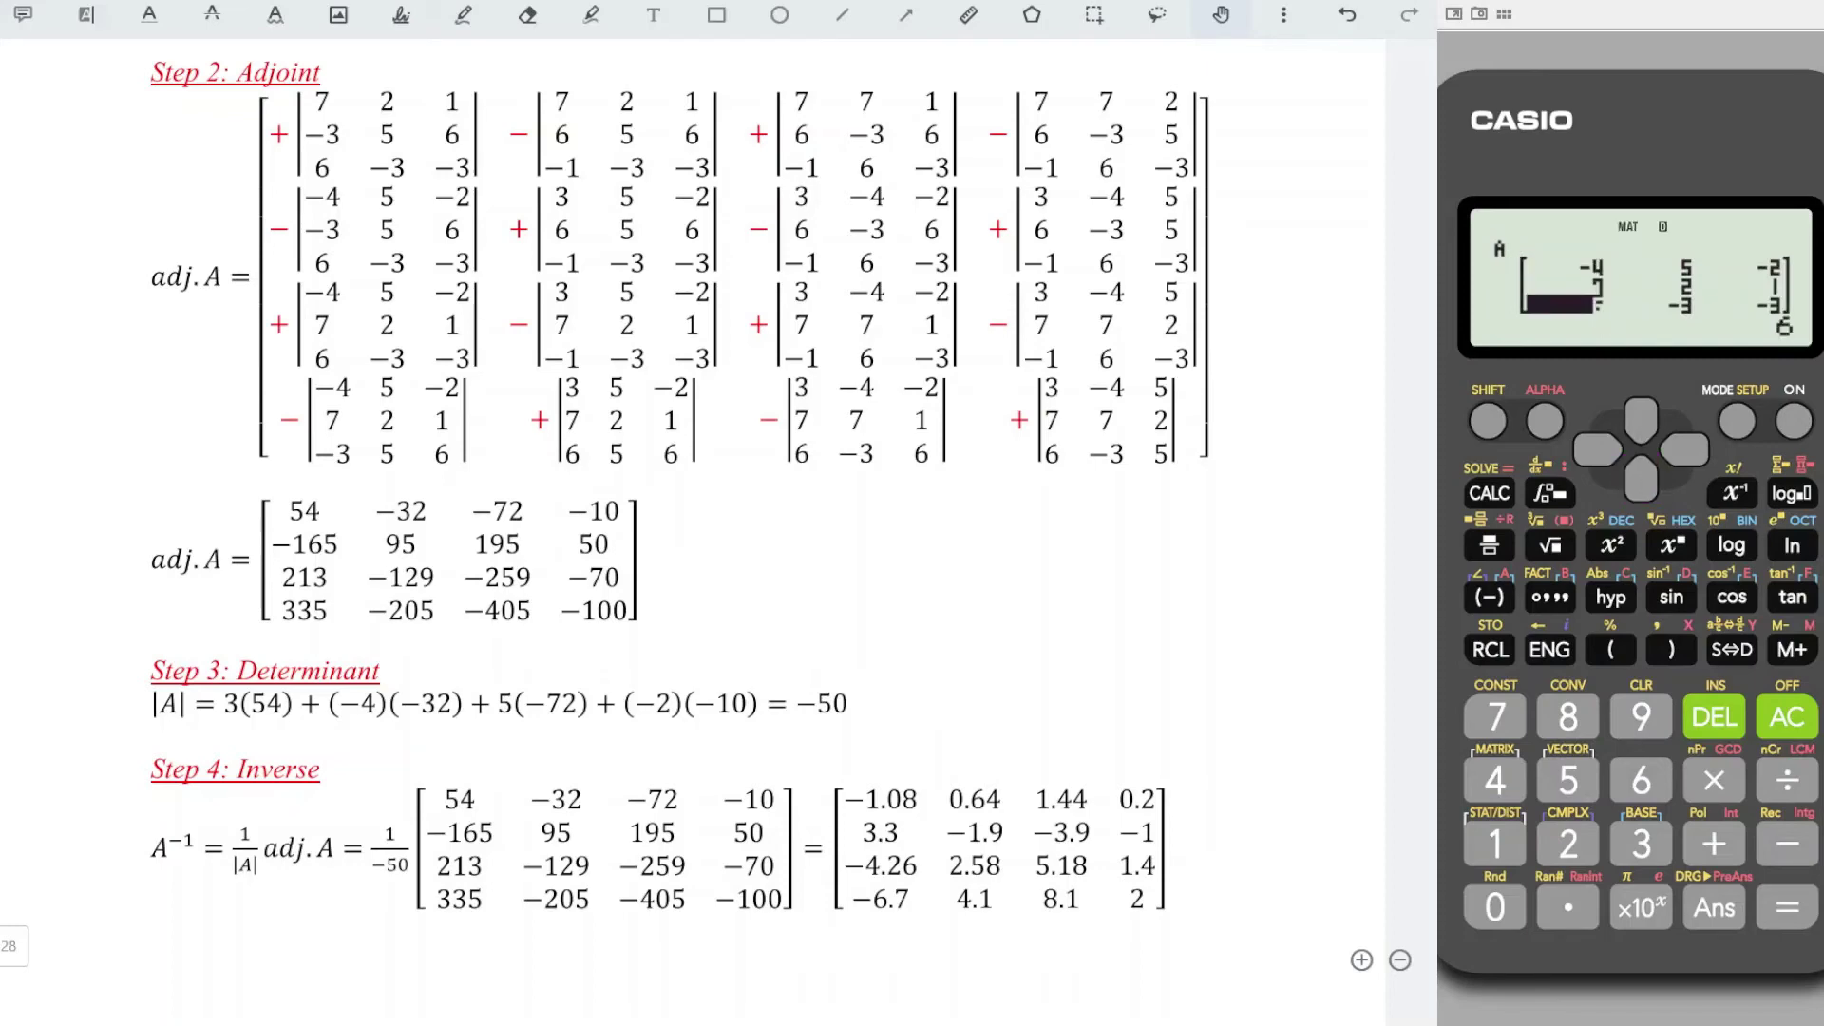
pyautogui.click(1786, 842)
pyautogui.click(1641, 843)
pyautogui.click(1786, 907)
pyautogui.click(1568, 779)
pyautogui.click(1786, 907)
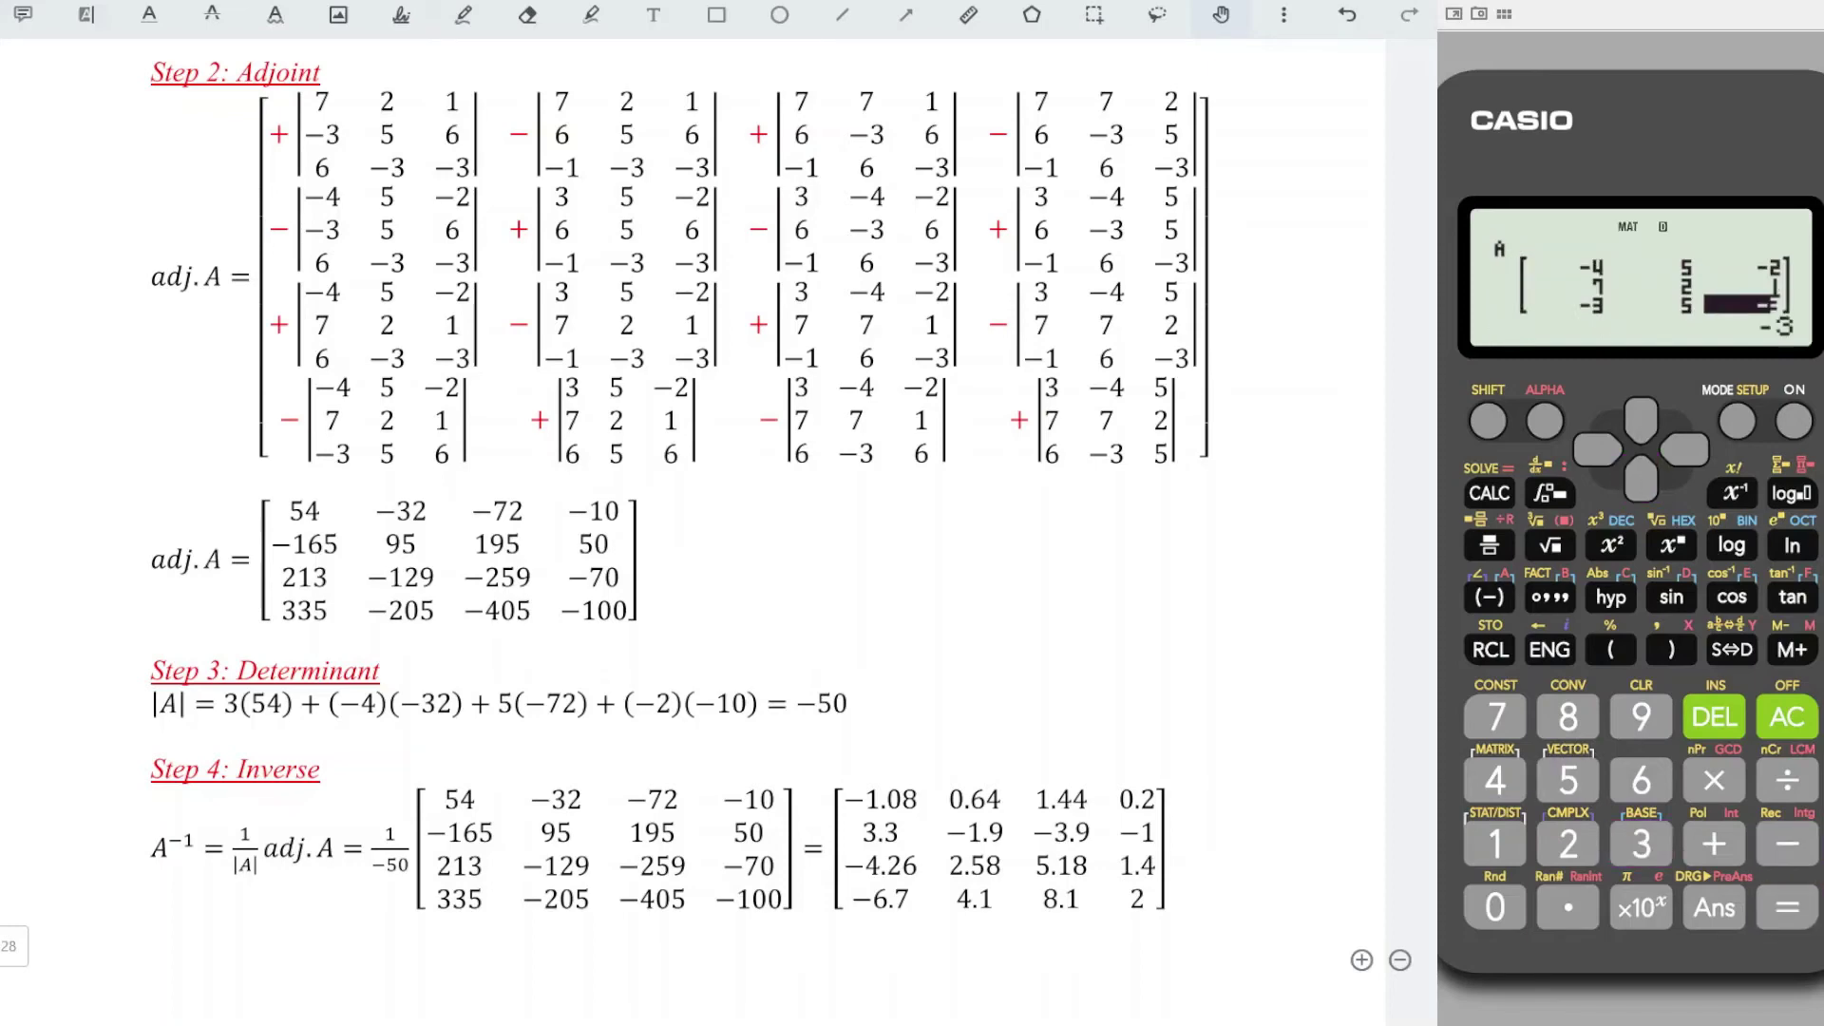
pyautogui.click(1641, 779)
pyautogui.click(1780, 719)
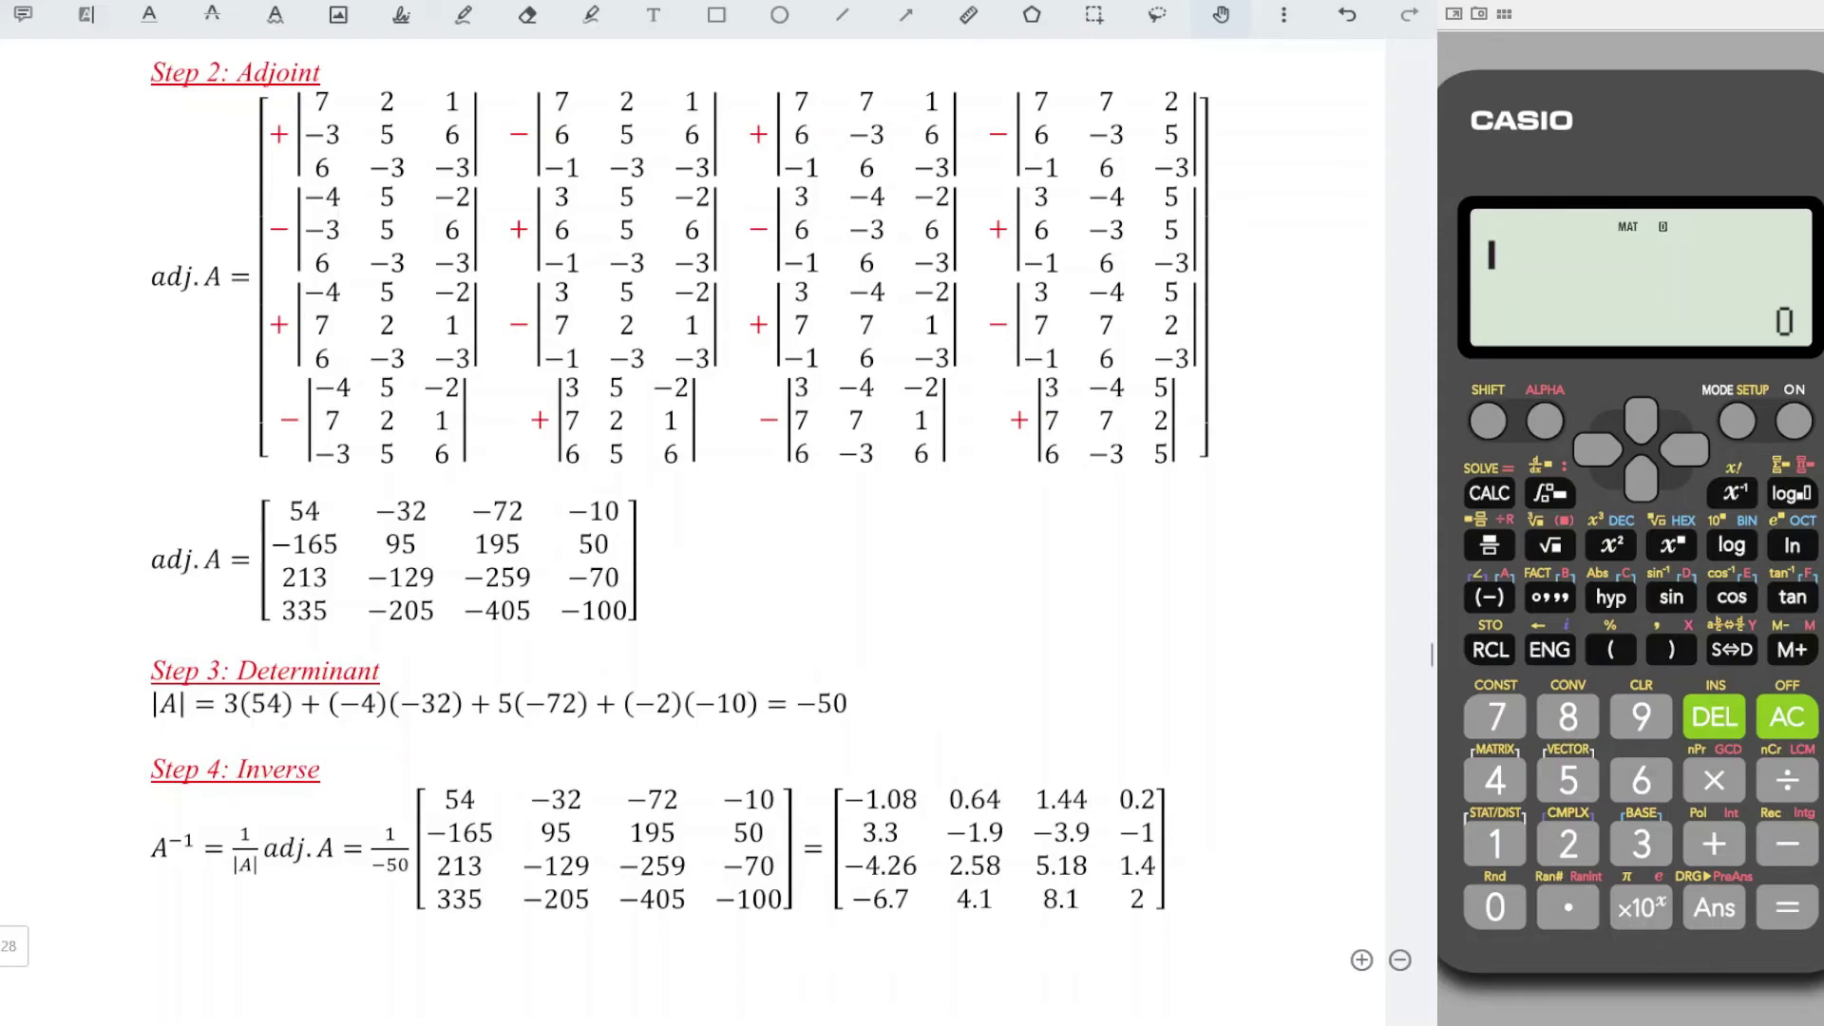
# Evaluate −det(MatA), giving 335.
pyautogui.click(1488, 596)
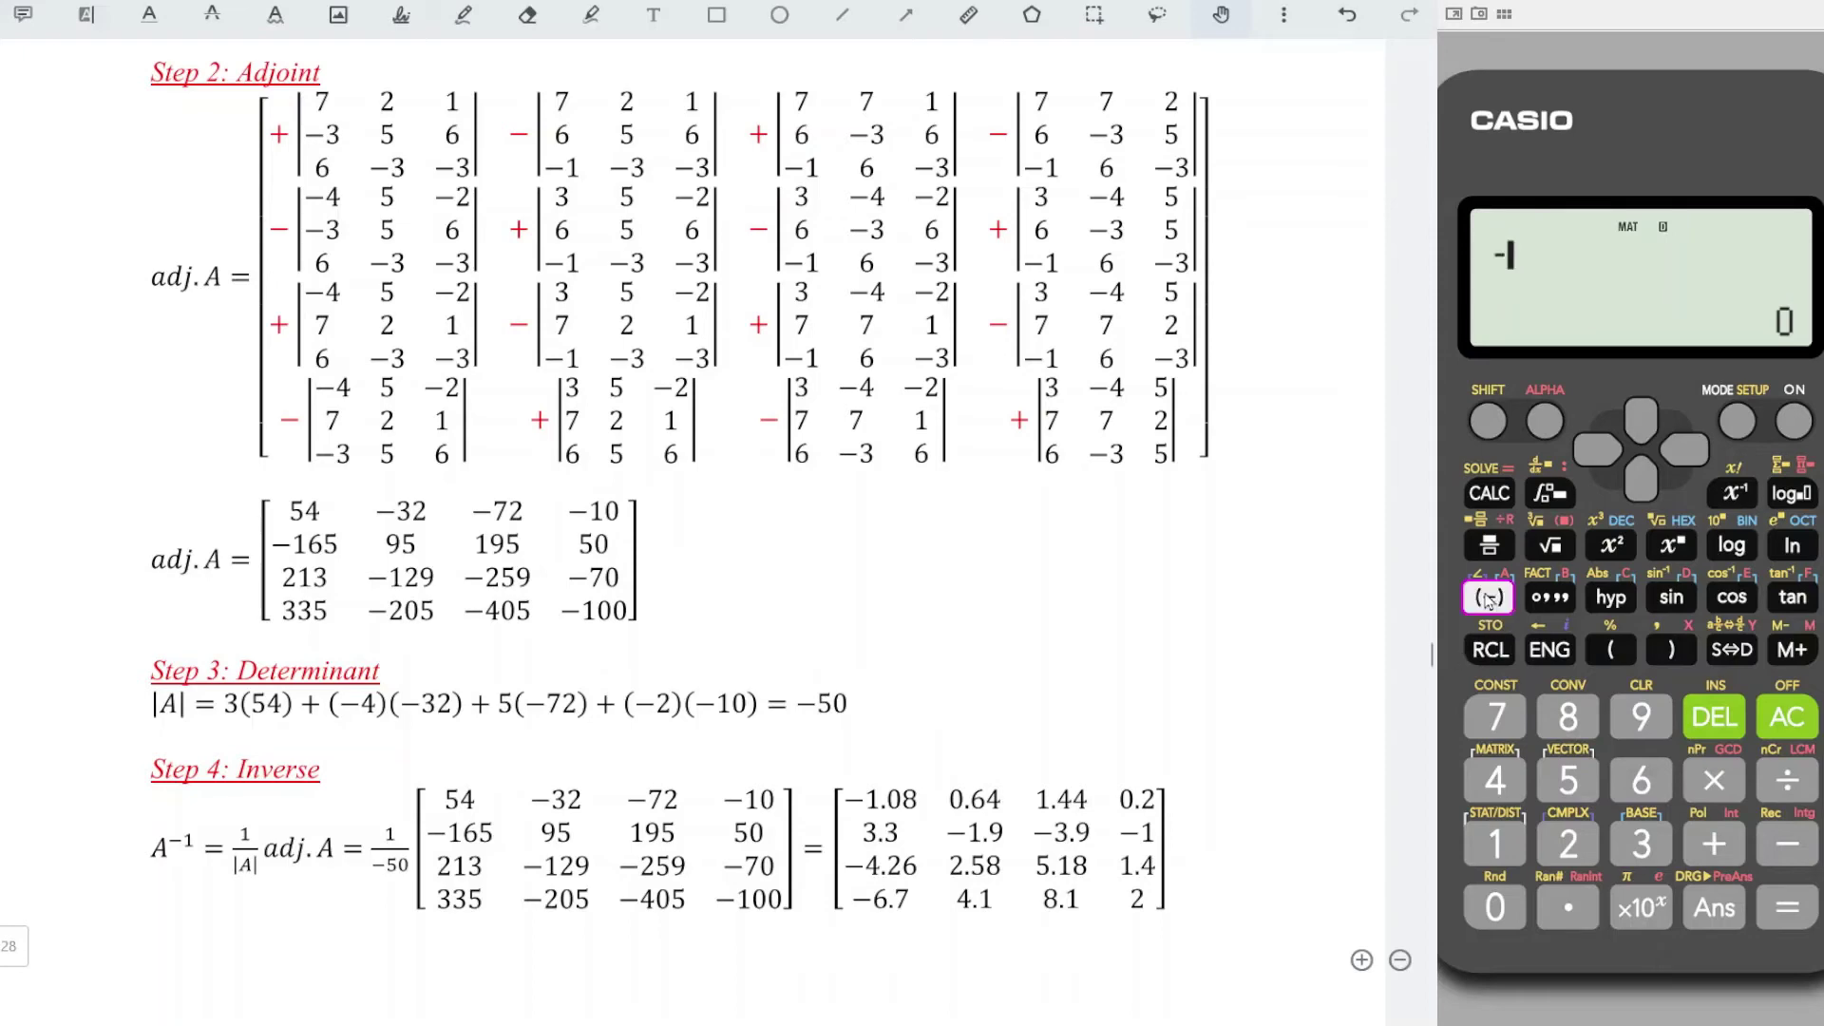
pyautogui.click(1487, 420)
pyautogui.click(1490, 771)
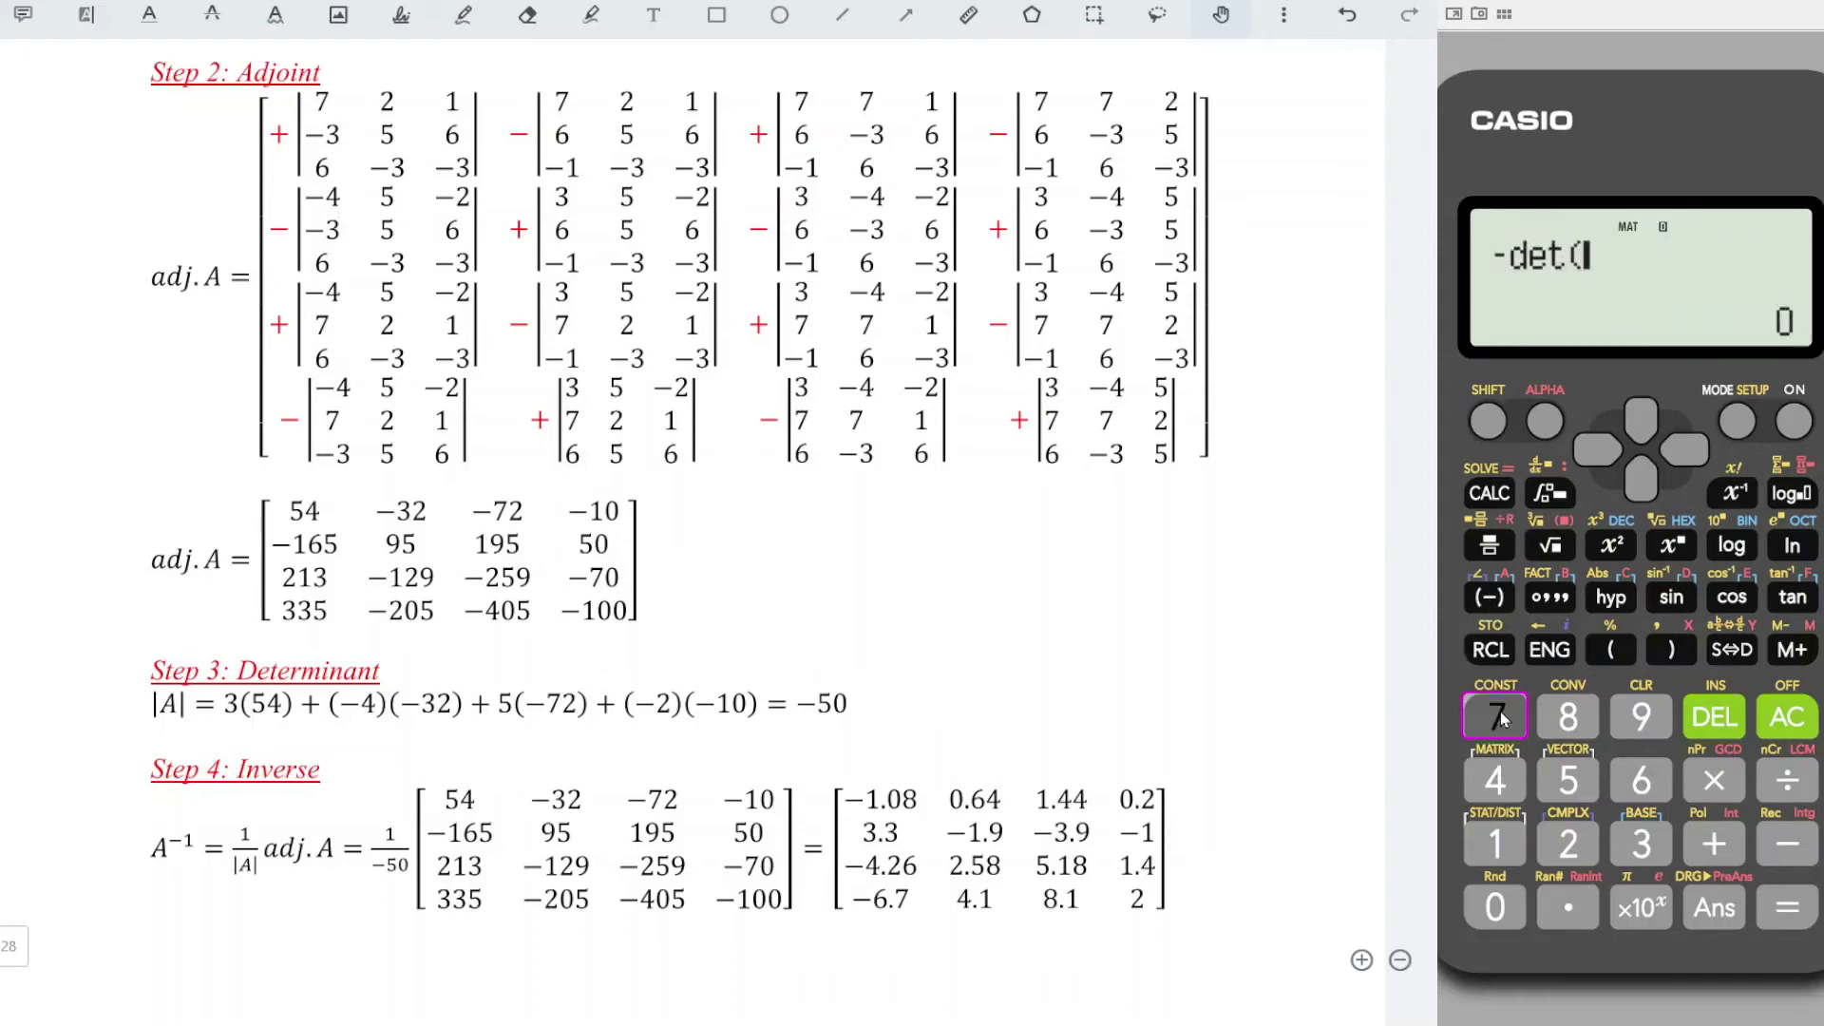
pyautogui.click(1519, 708)
pyautogui.click(1488, 422)
pyautogui.click(1496, 781)
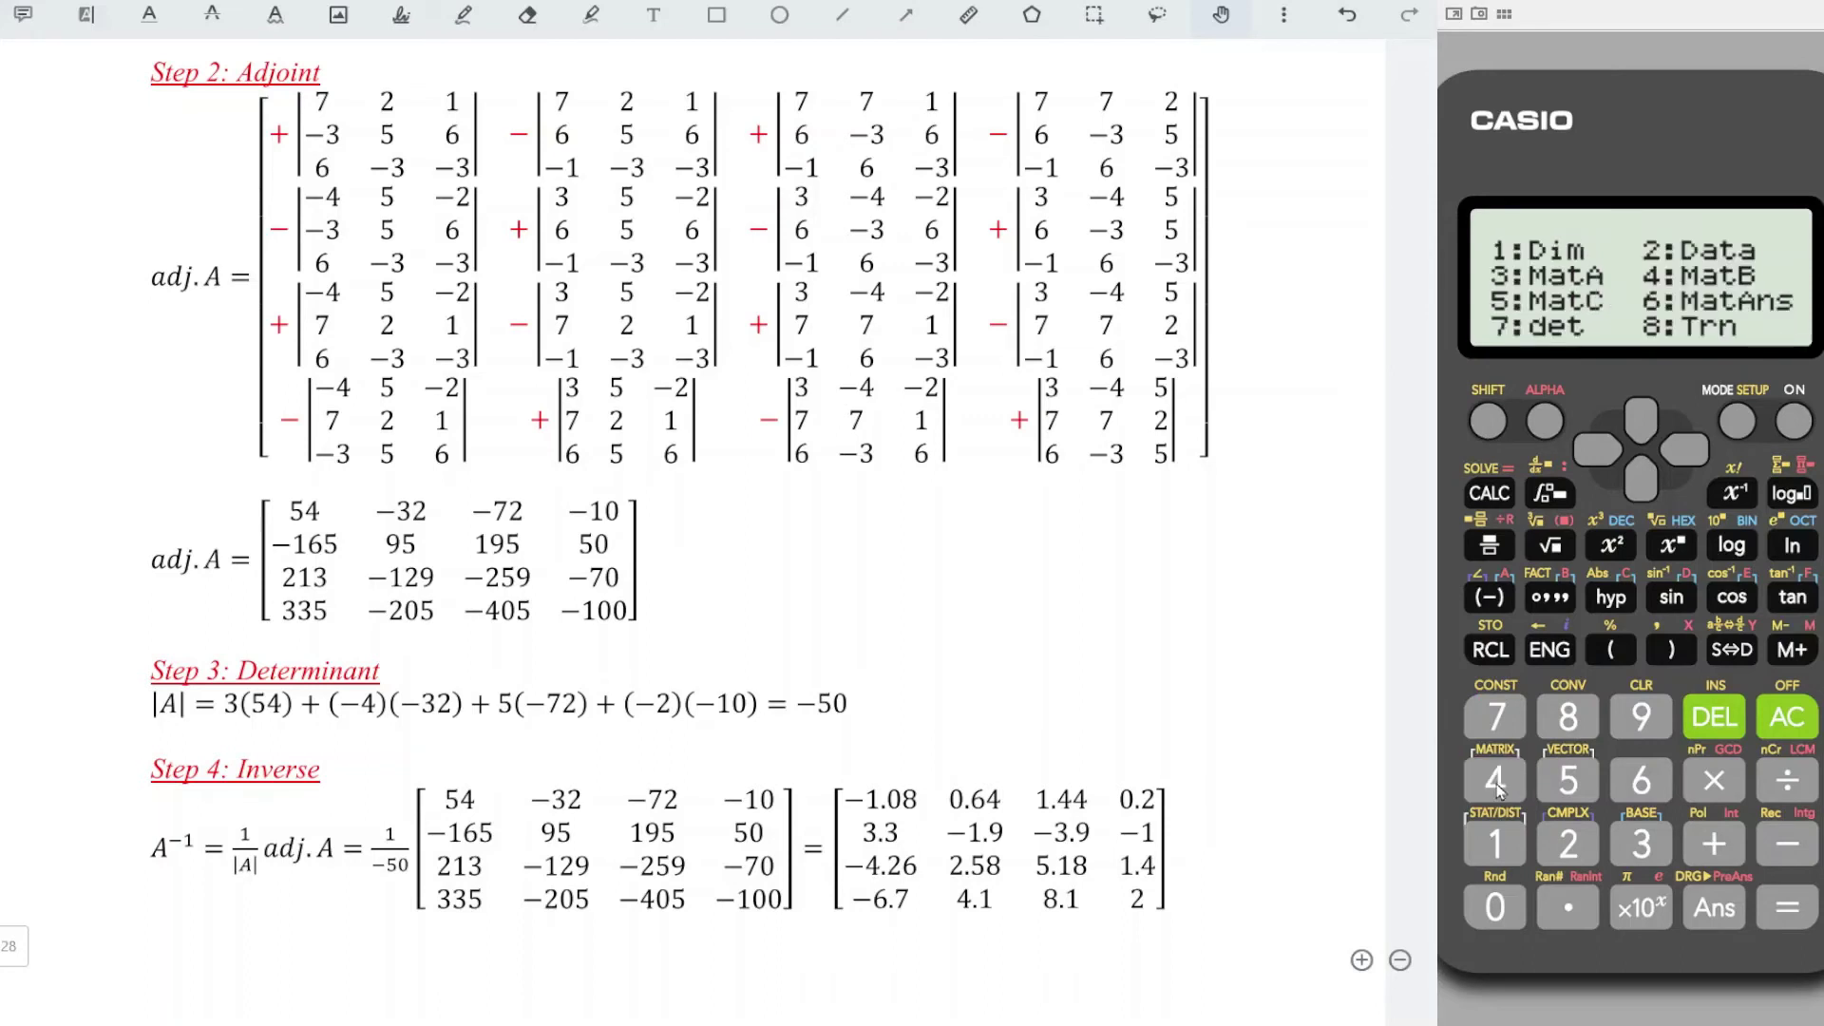
pyautogui.click(1637, 848)
pyautogui.click(1795, 913)
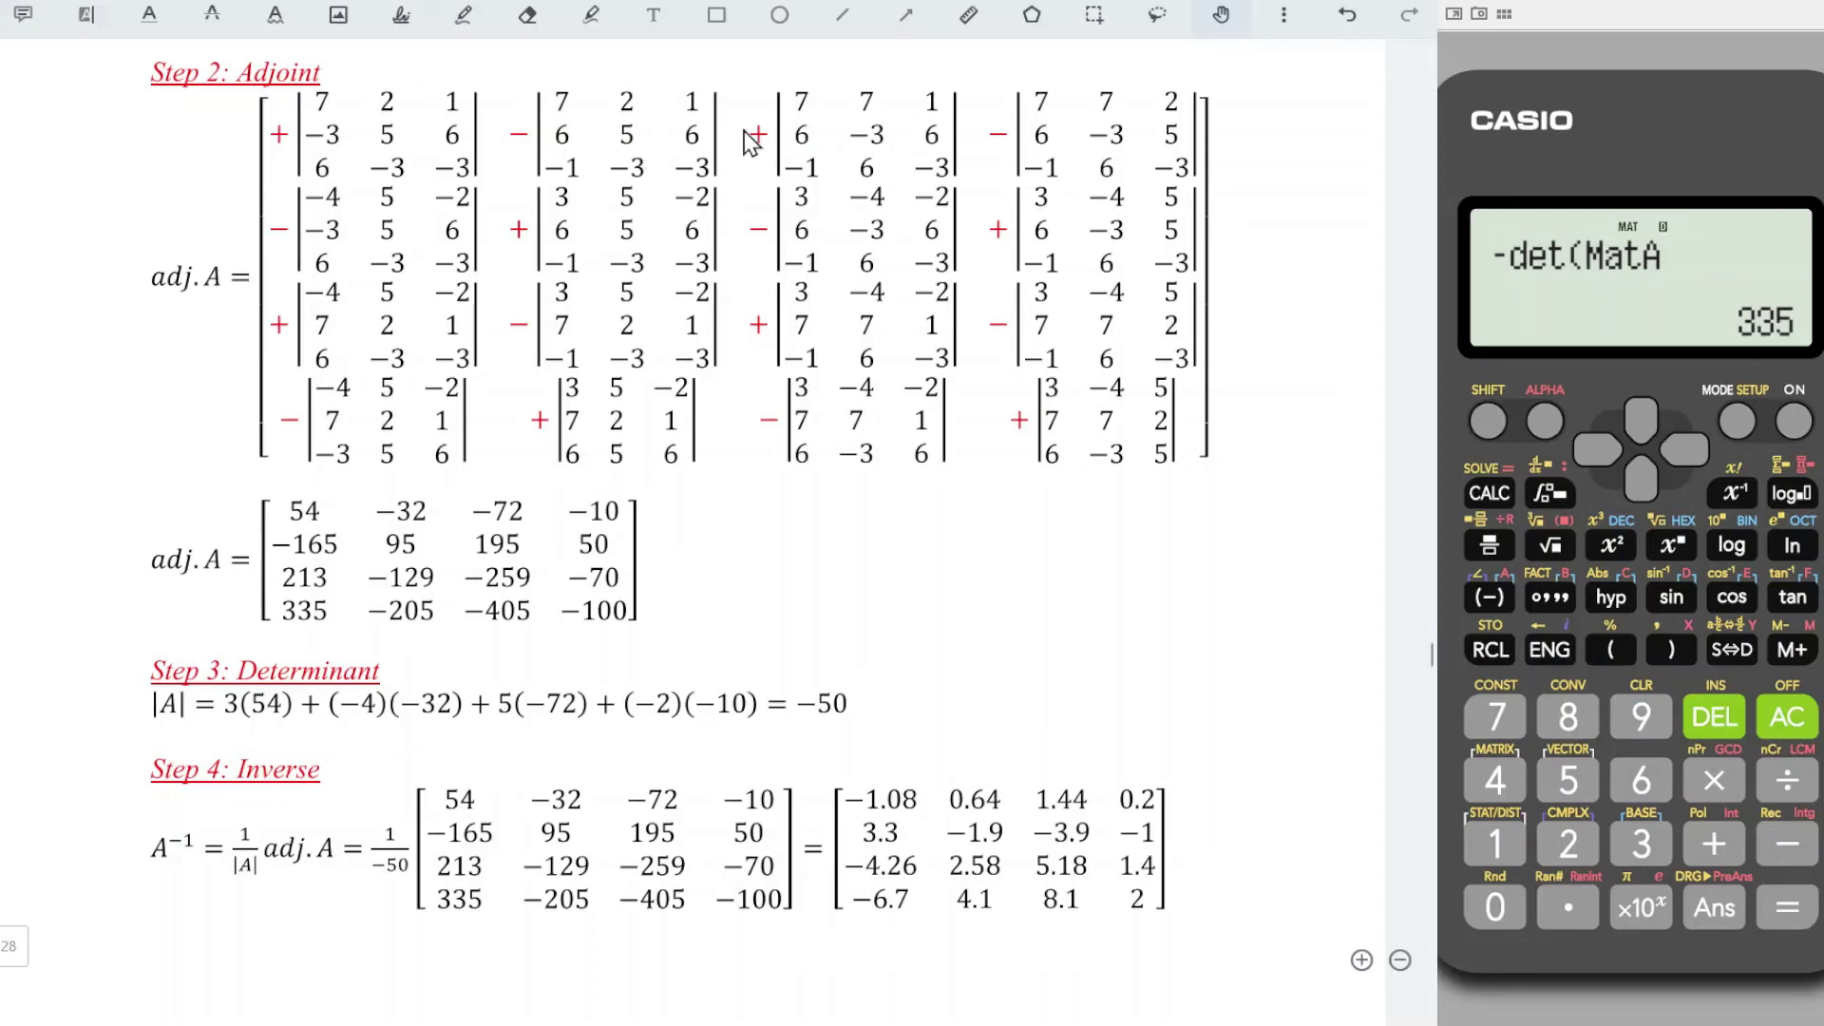
# Enter −1, −3, −3 as MatA's last row, keeping the other entries.
pyautogui.click(1487, 420)
pyautogui.click(1506, 780)
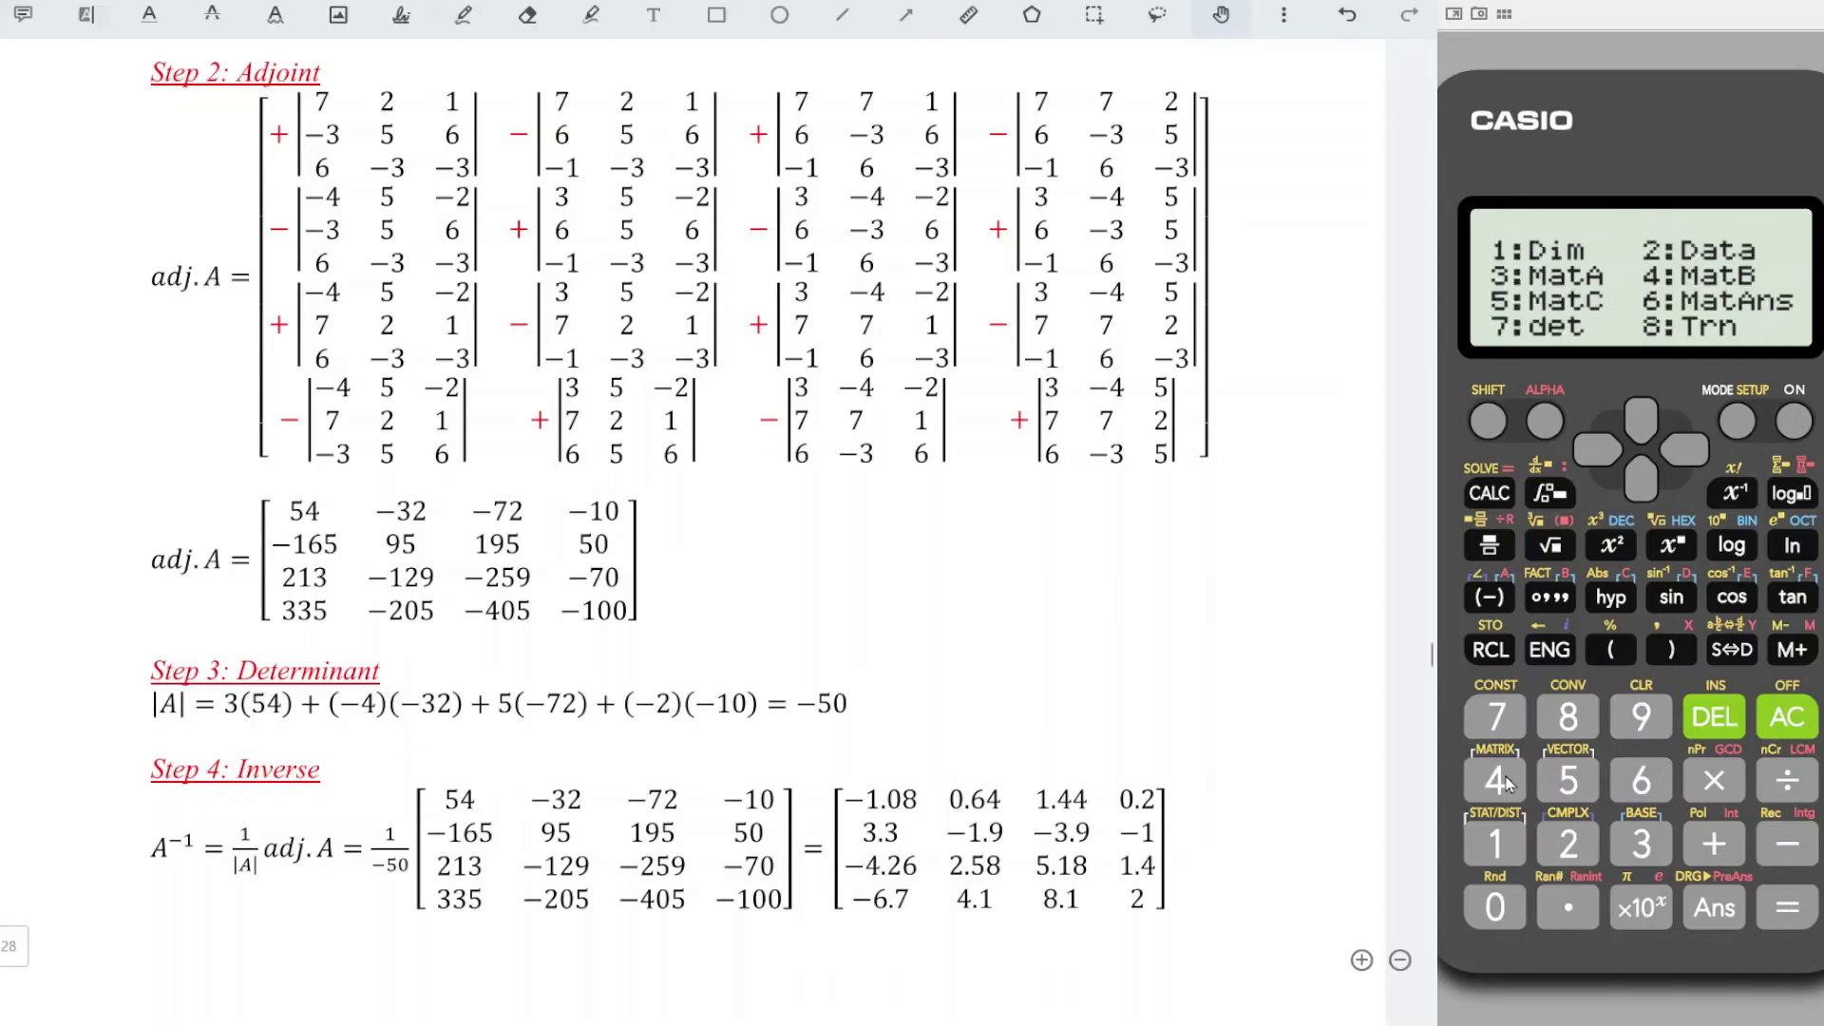
pyautogui.click(1561, 853)
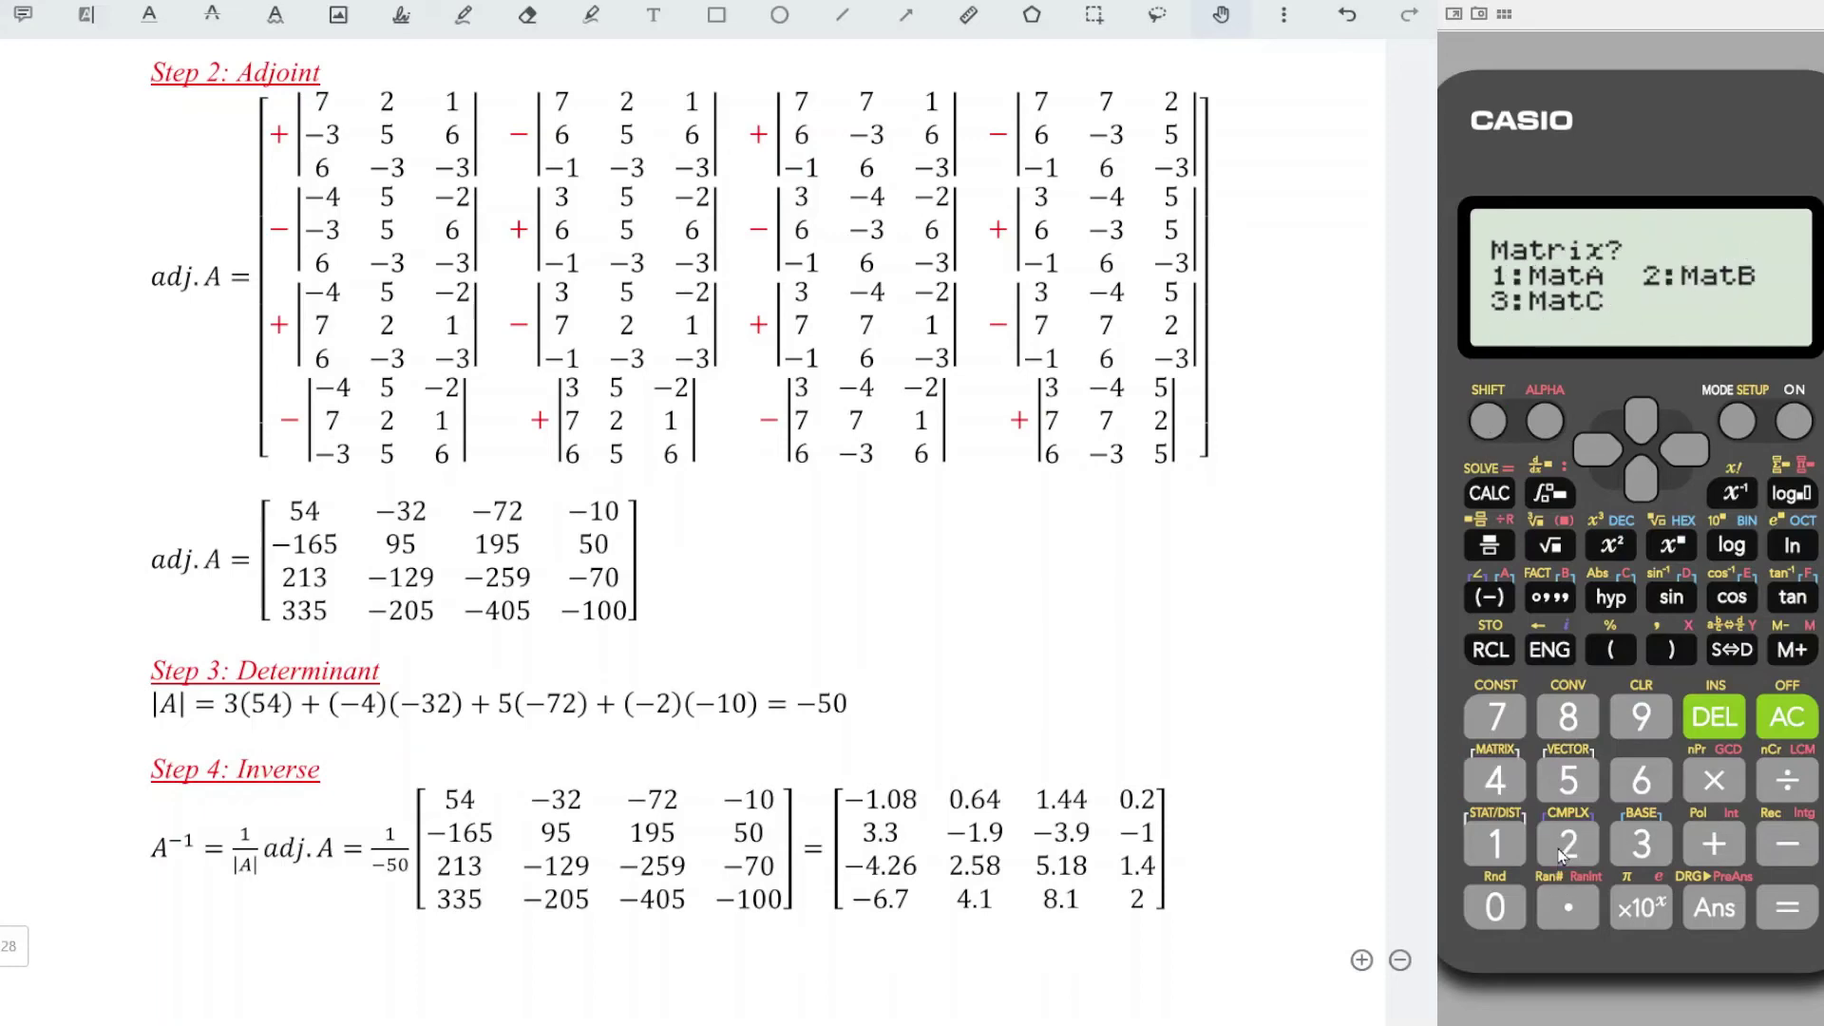
pyautogui.click(1492, 848)
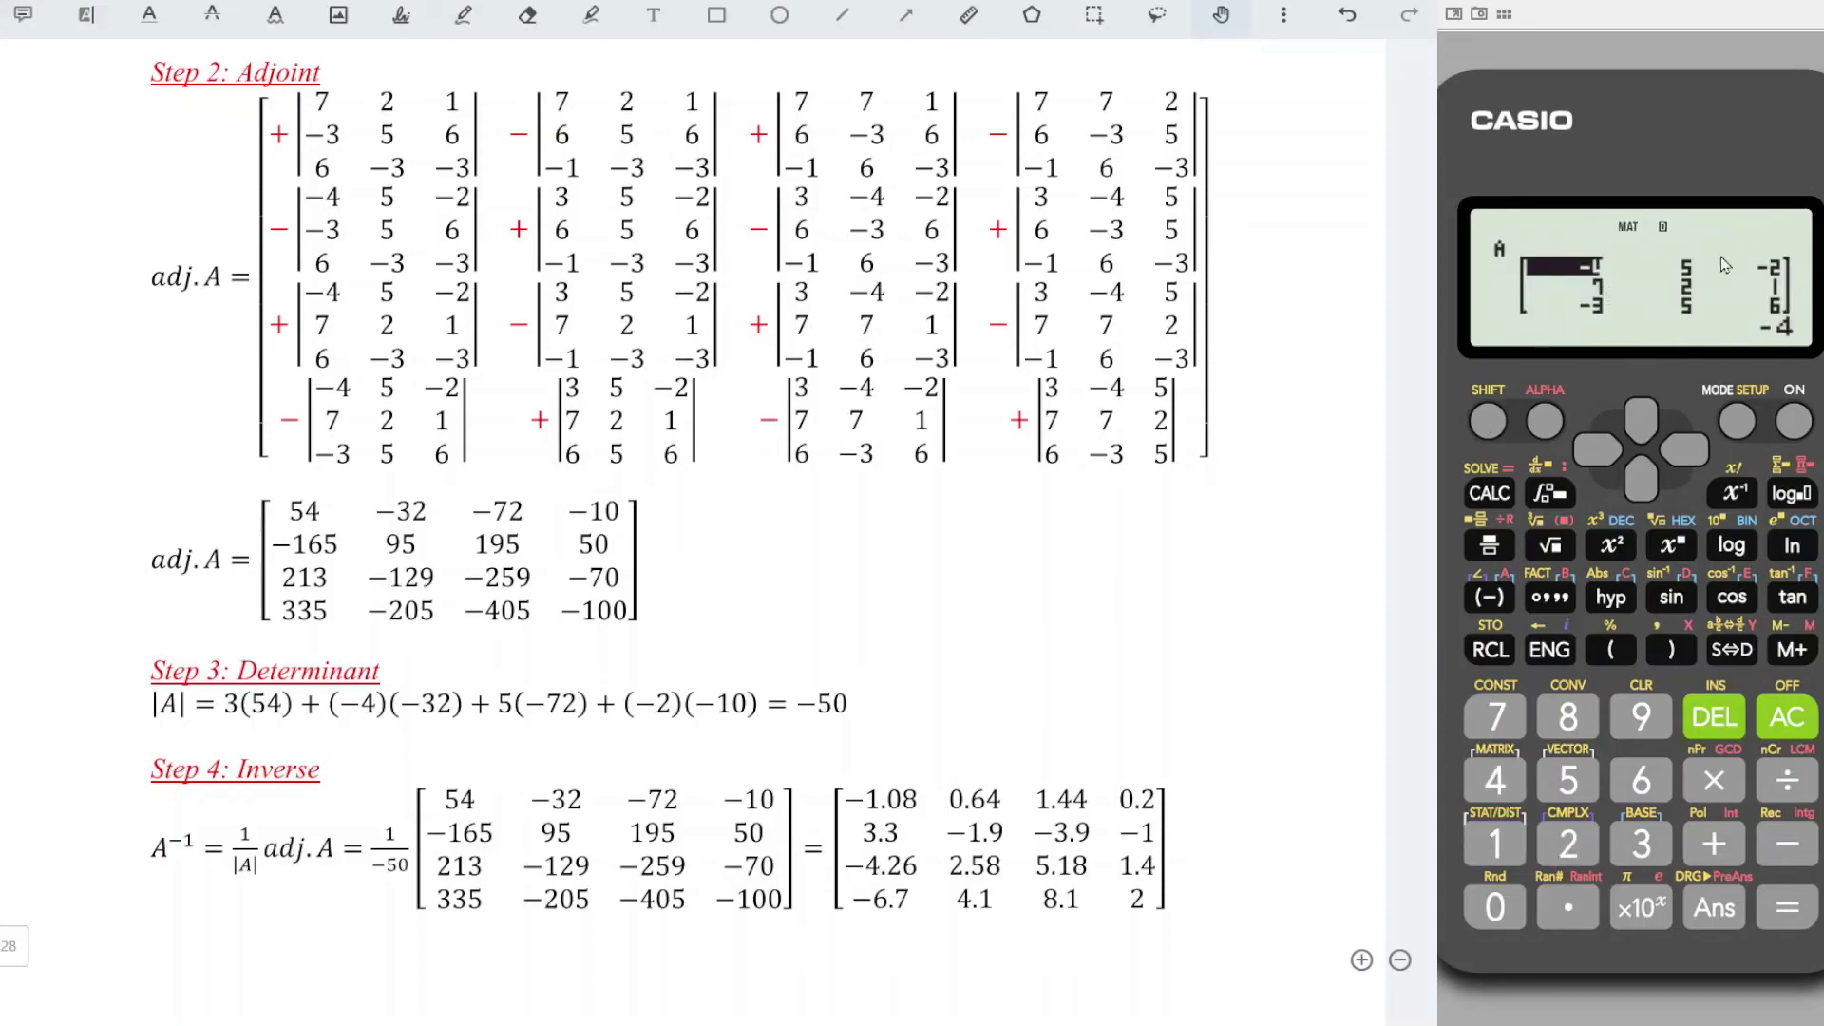
pyautogui.press('Return')
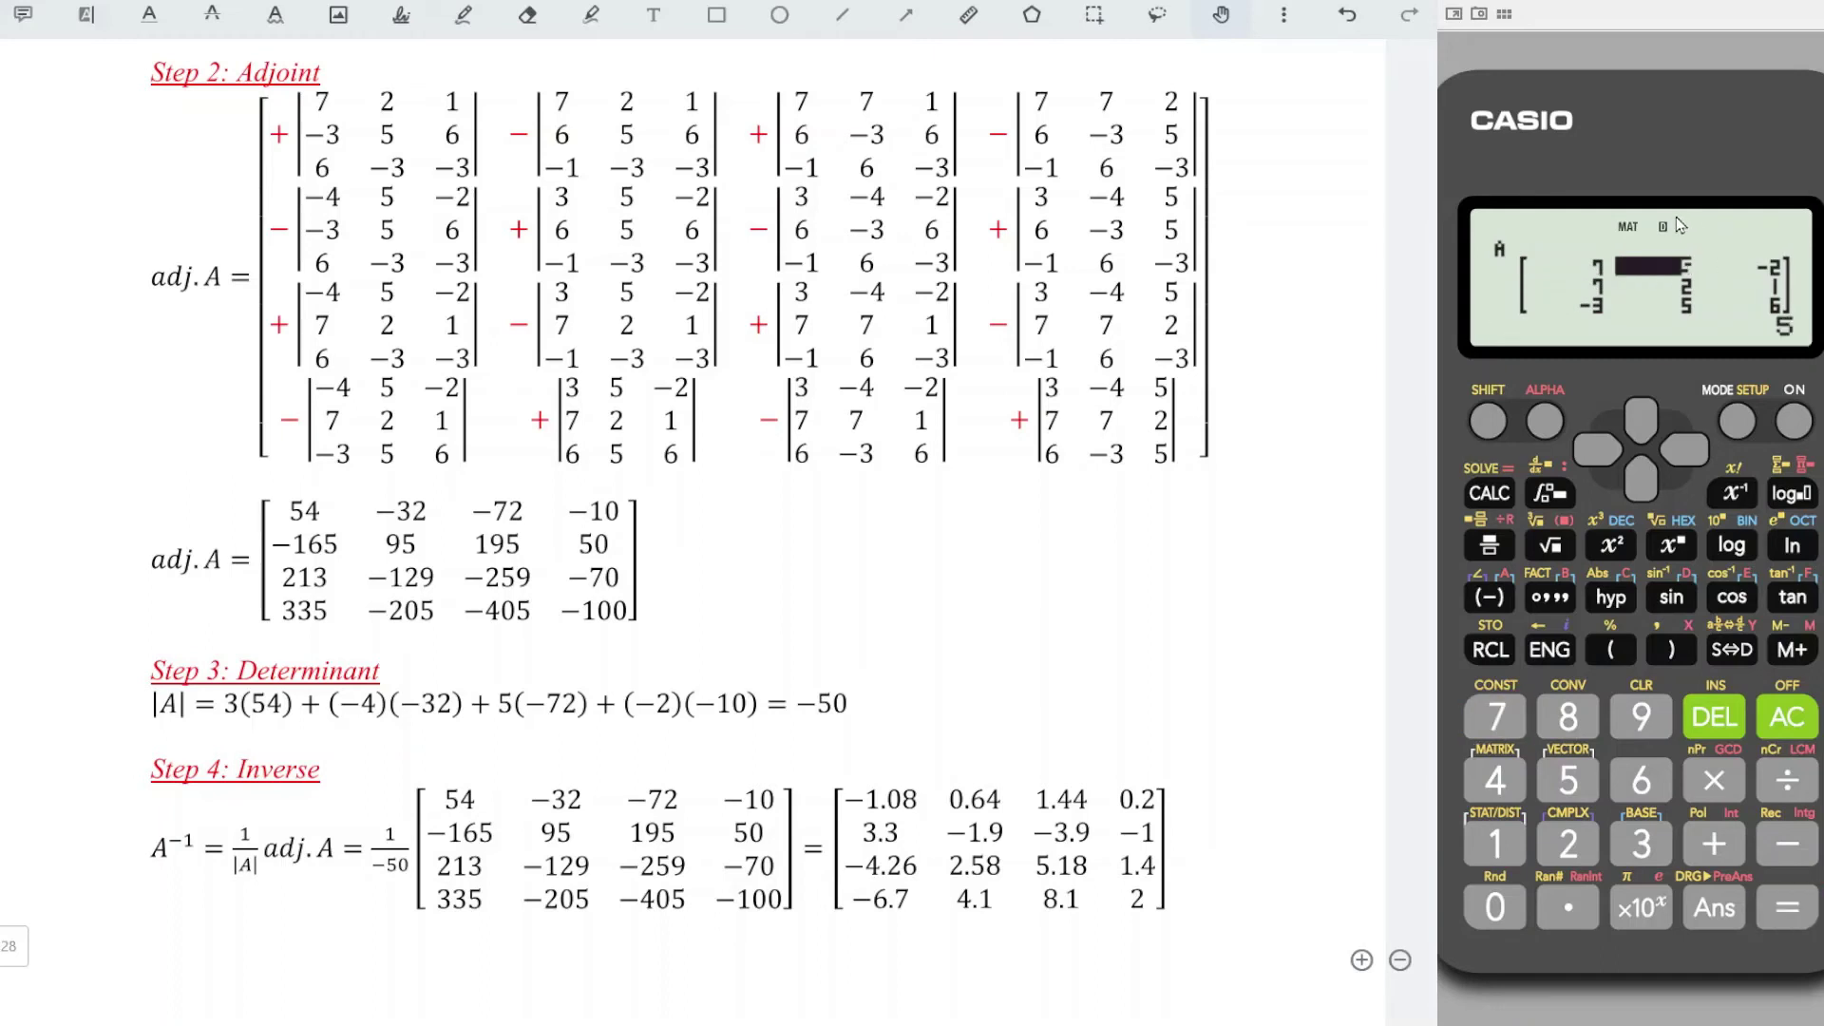
pyautogui.press('Return')
pyautogui.press('Return')
pyautogui.press('Return')
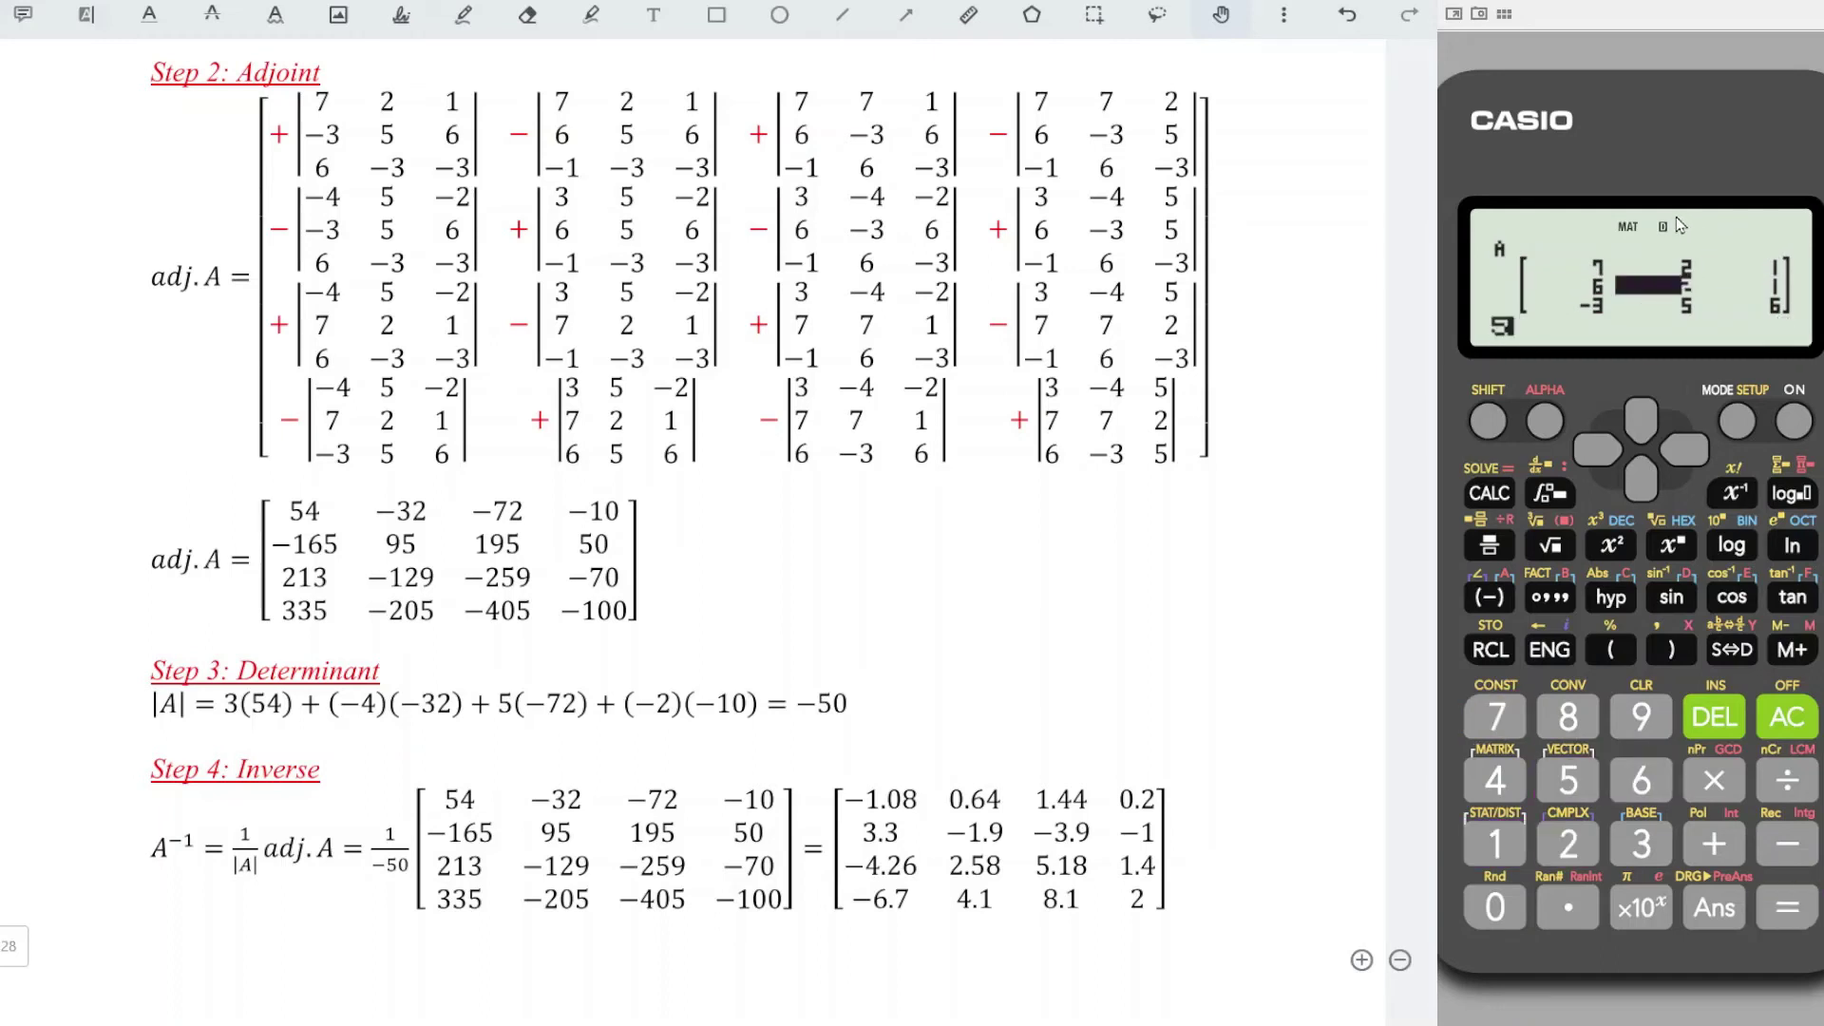
pyautogui.press('Return')
pyautogui.press('Return')
pyautogui.write('-1')
pyautogui.press('Return')
pyautogui.write('-3')
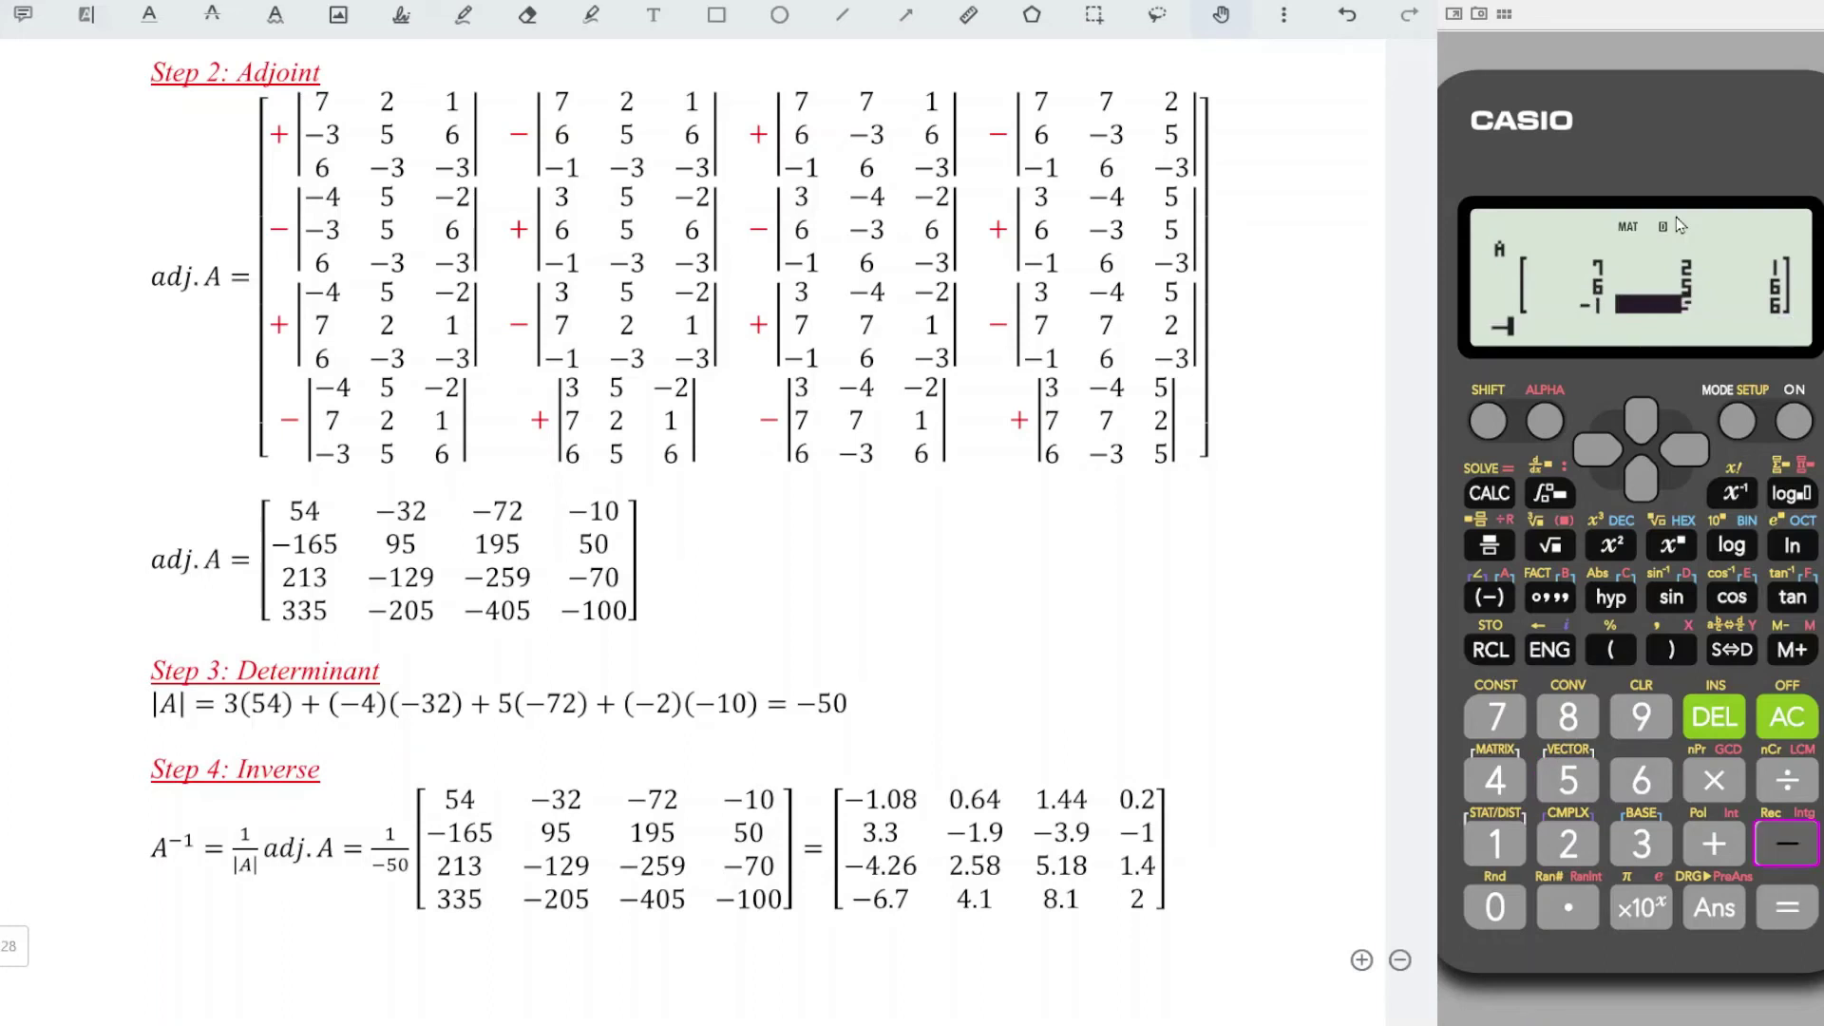
pyautogui.press('Return')
pyautogui.write('-3')
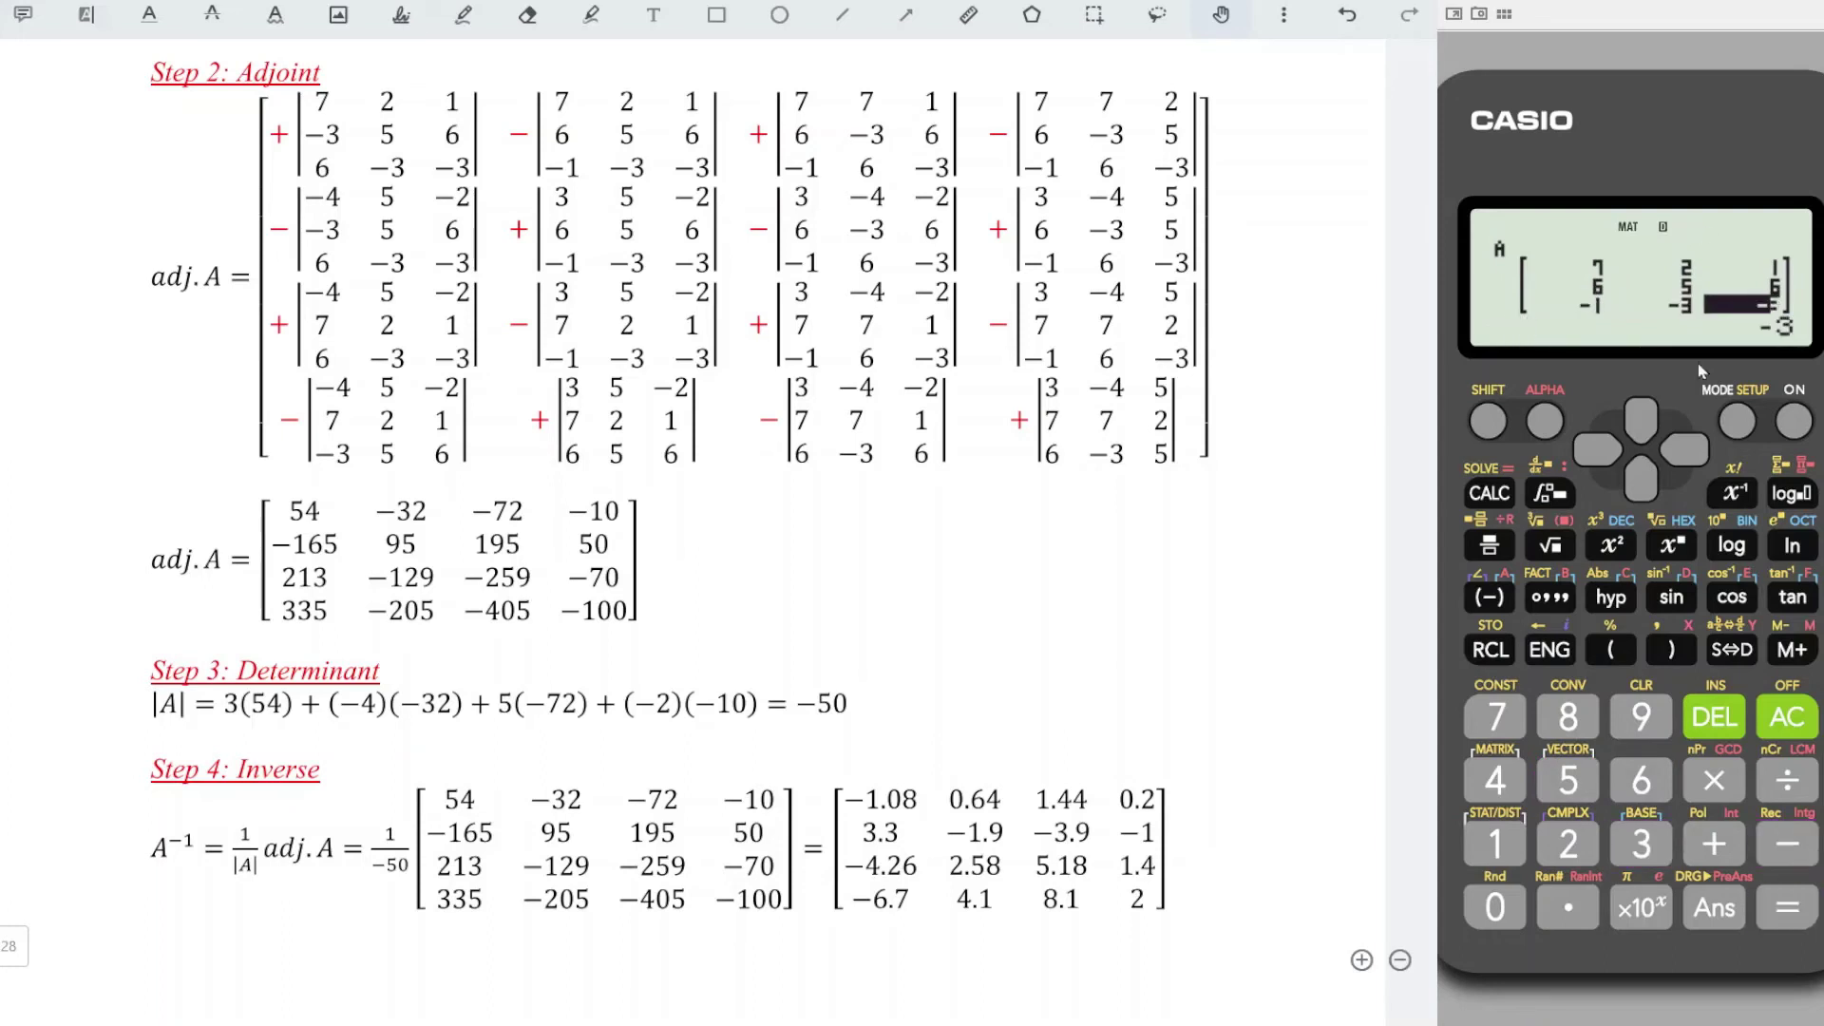
pyautogui.click(1801, 719)
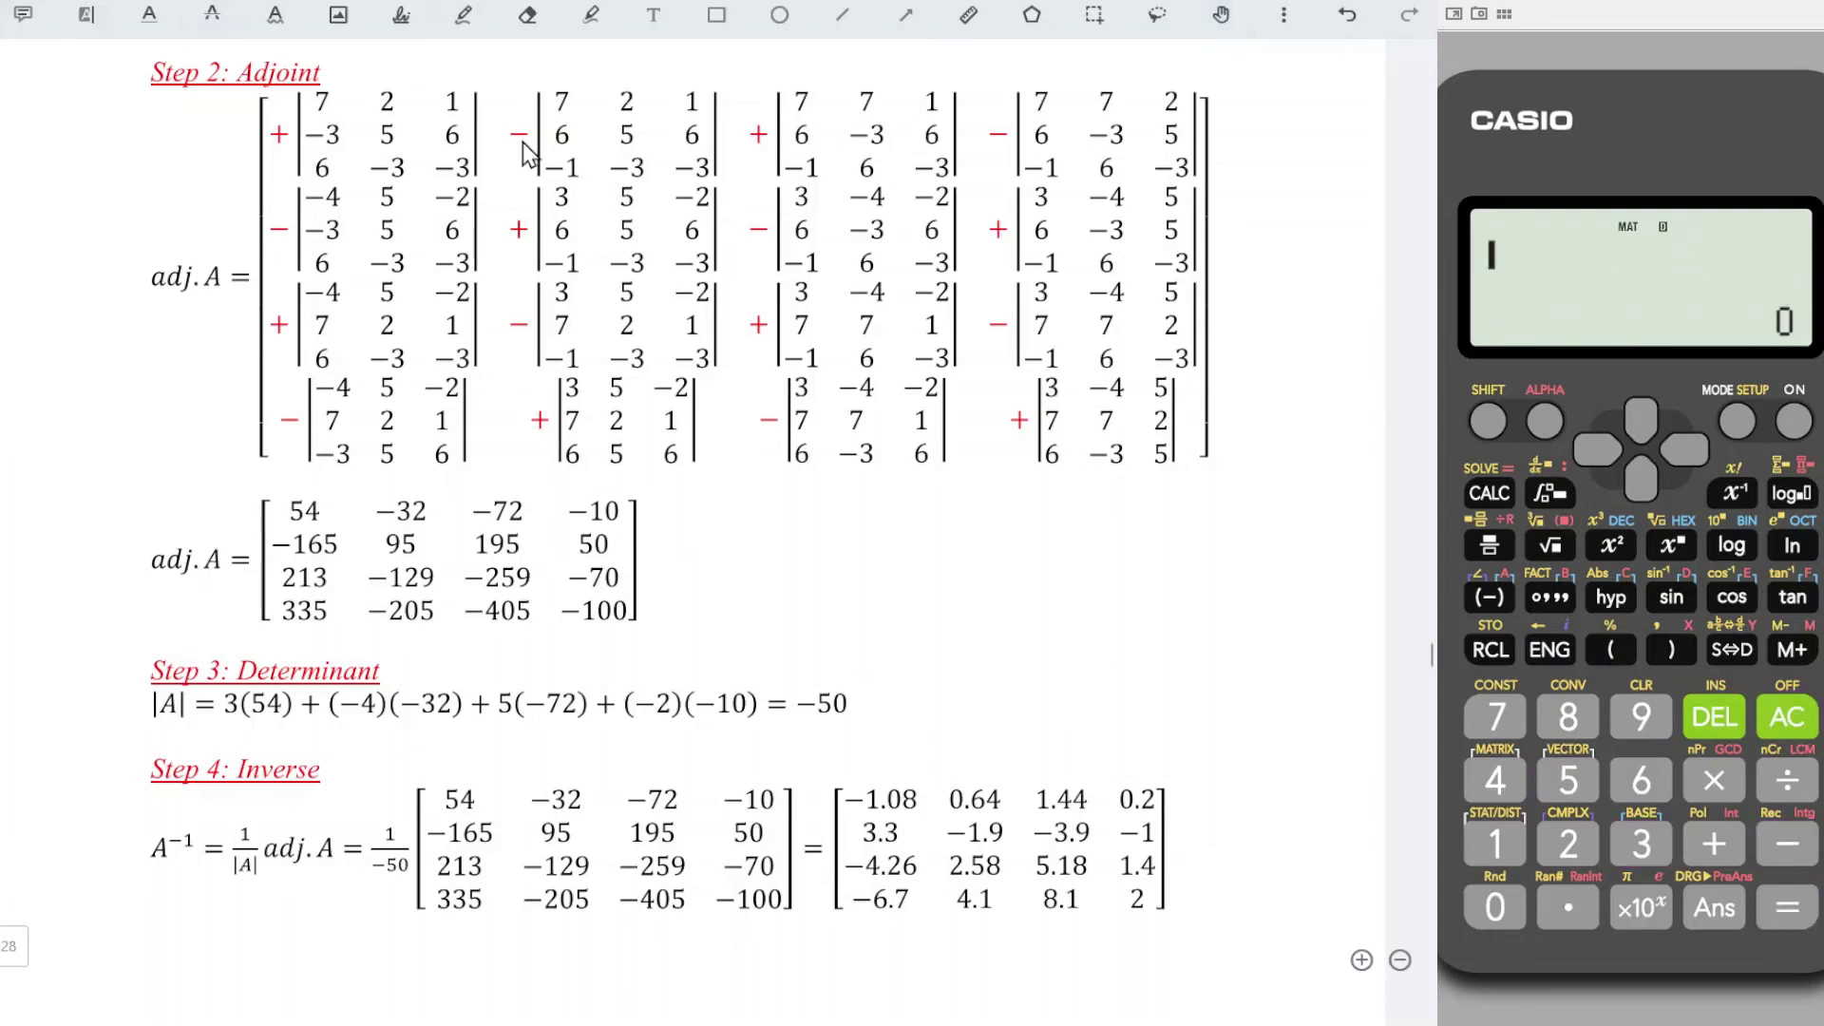
# Evaluate −det(MatA), giving −32.
pyautogui.click(1489, 597)
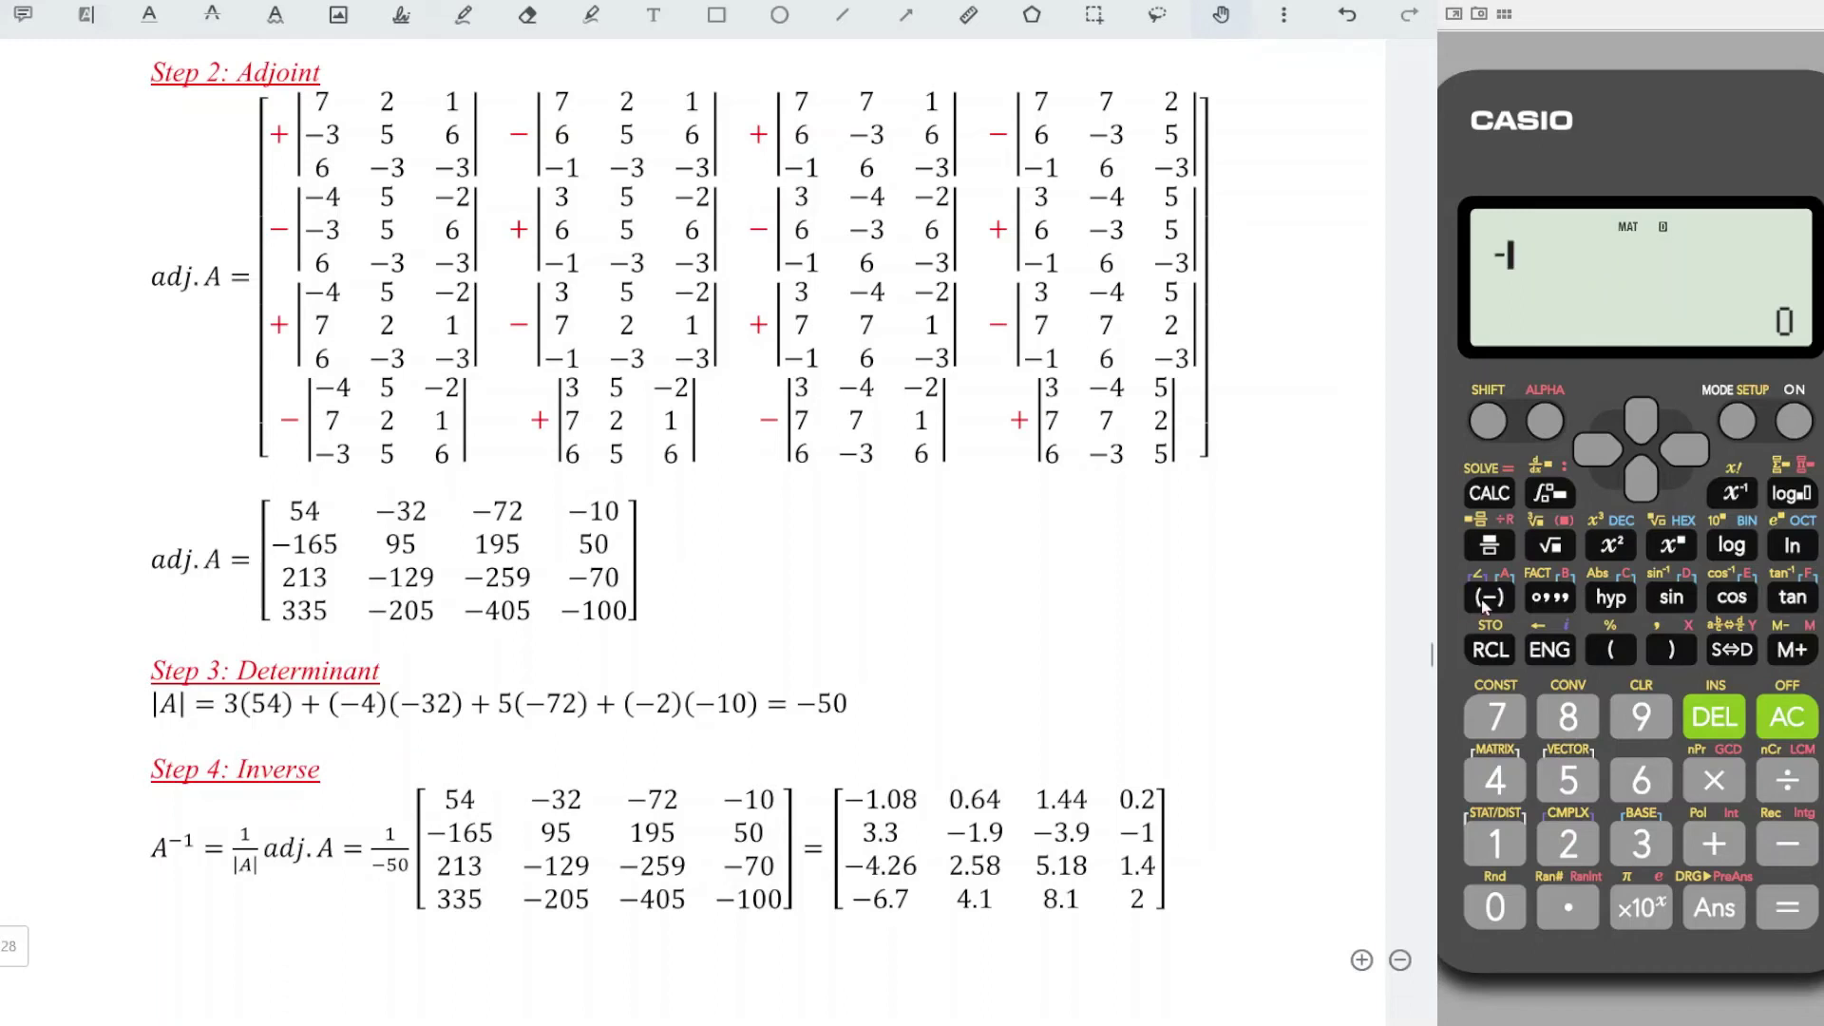
pyautogui.click(1487, 422)
pyautogui.click(1501, 781)
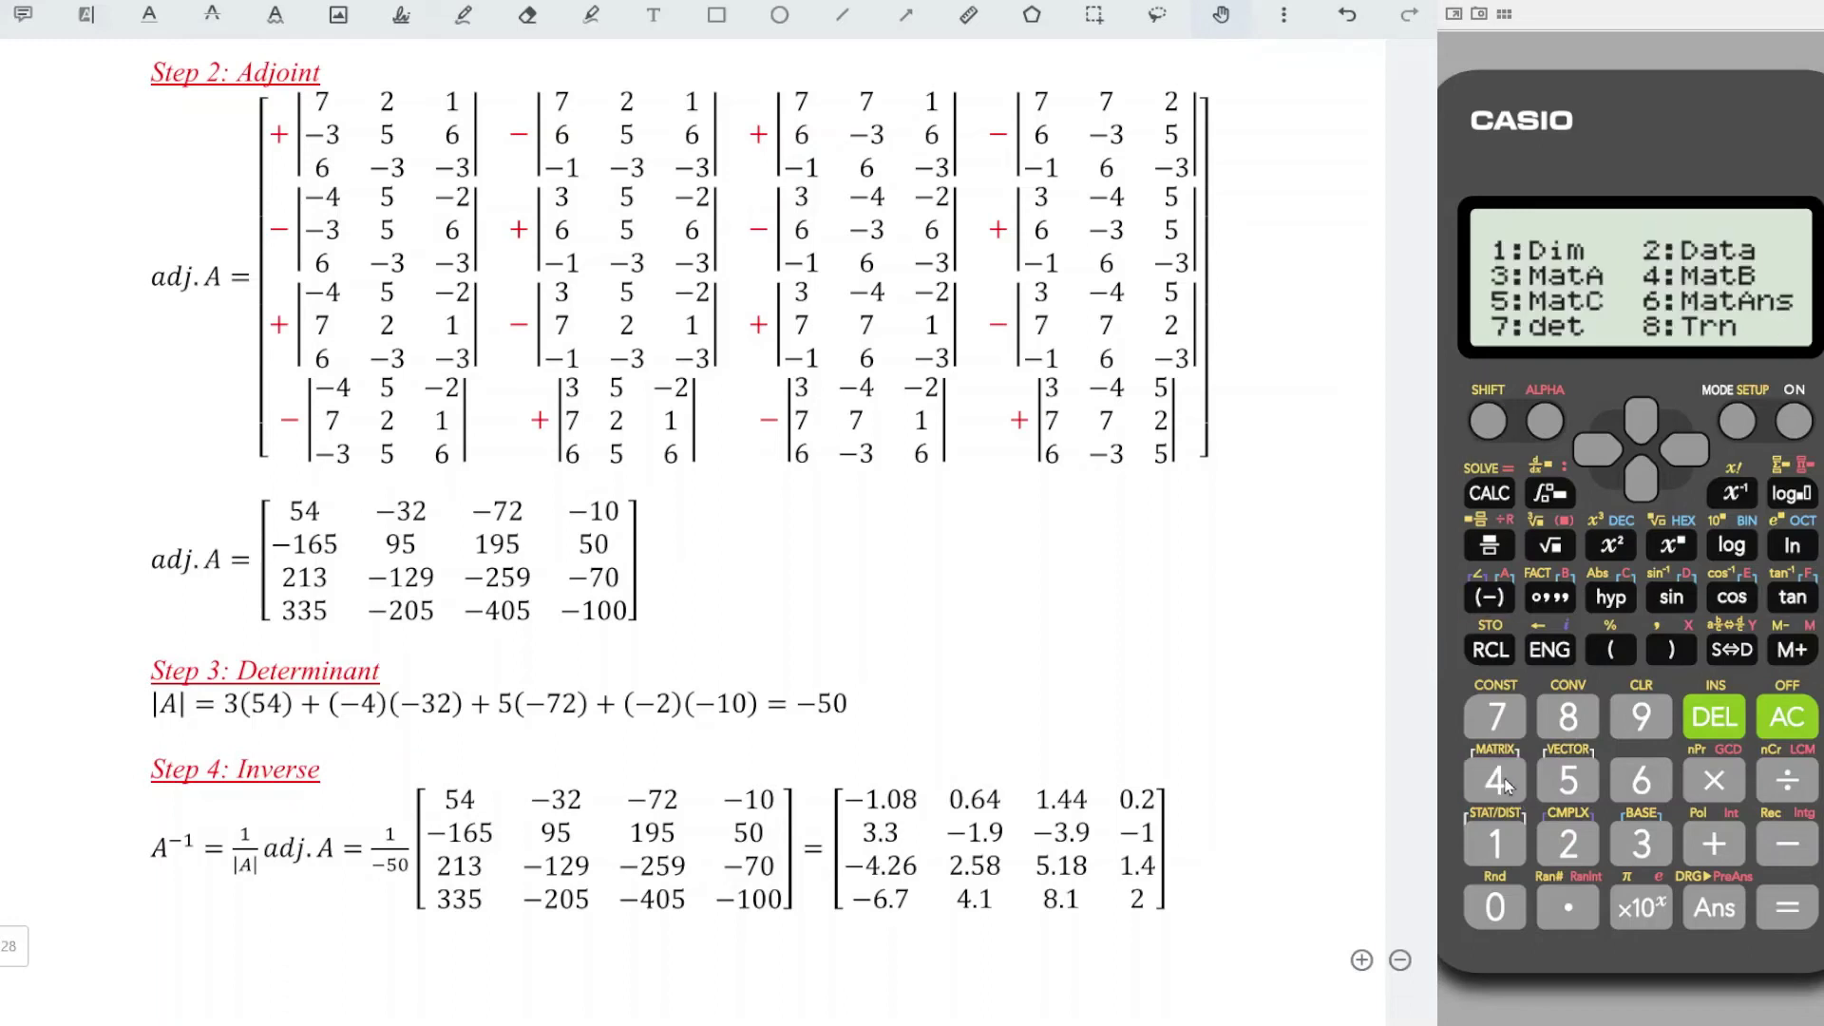
pyautogui.click(1495, 717)
pyautogui.click(1488, 421)
pyautogui.click(1495, 781)
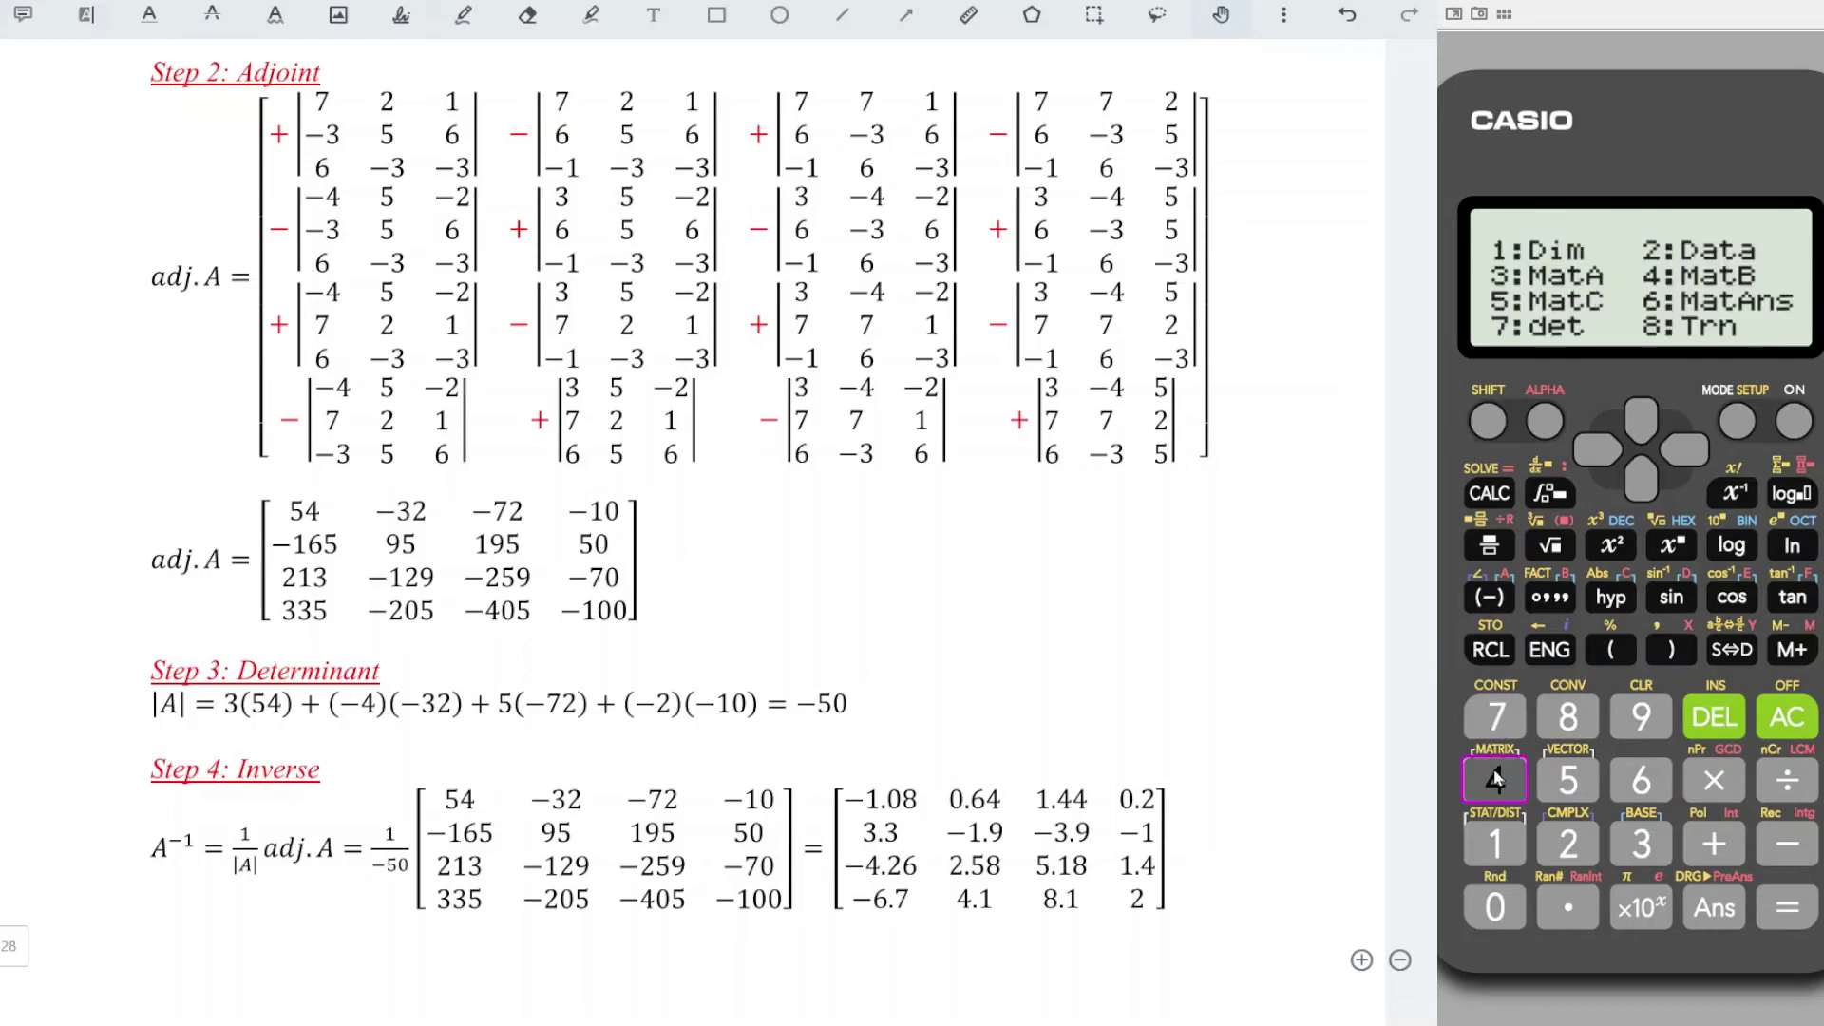
pyautogui.click(1640, 823)
pyautogui.click(1785, 904)
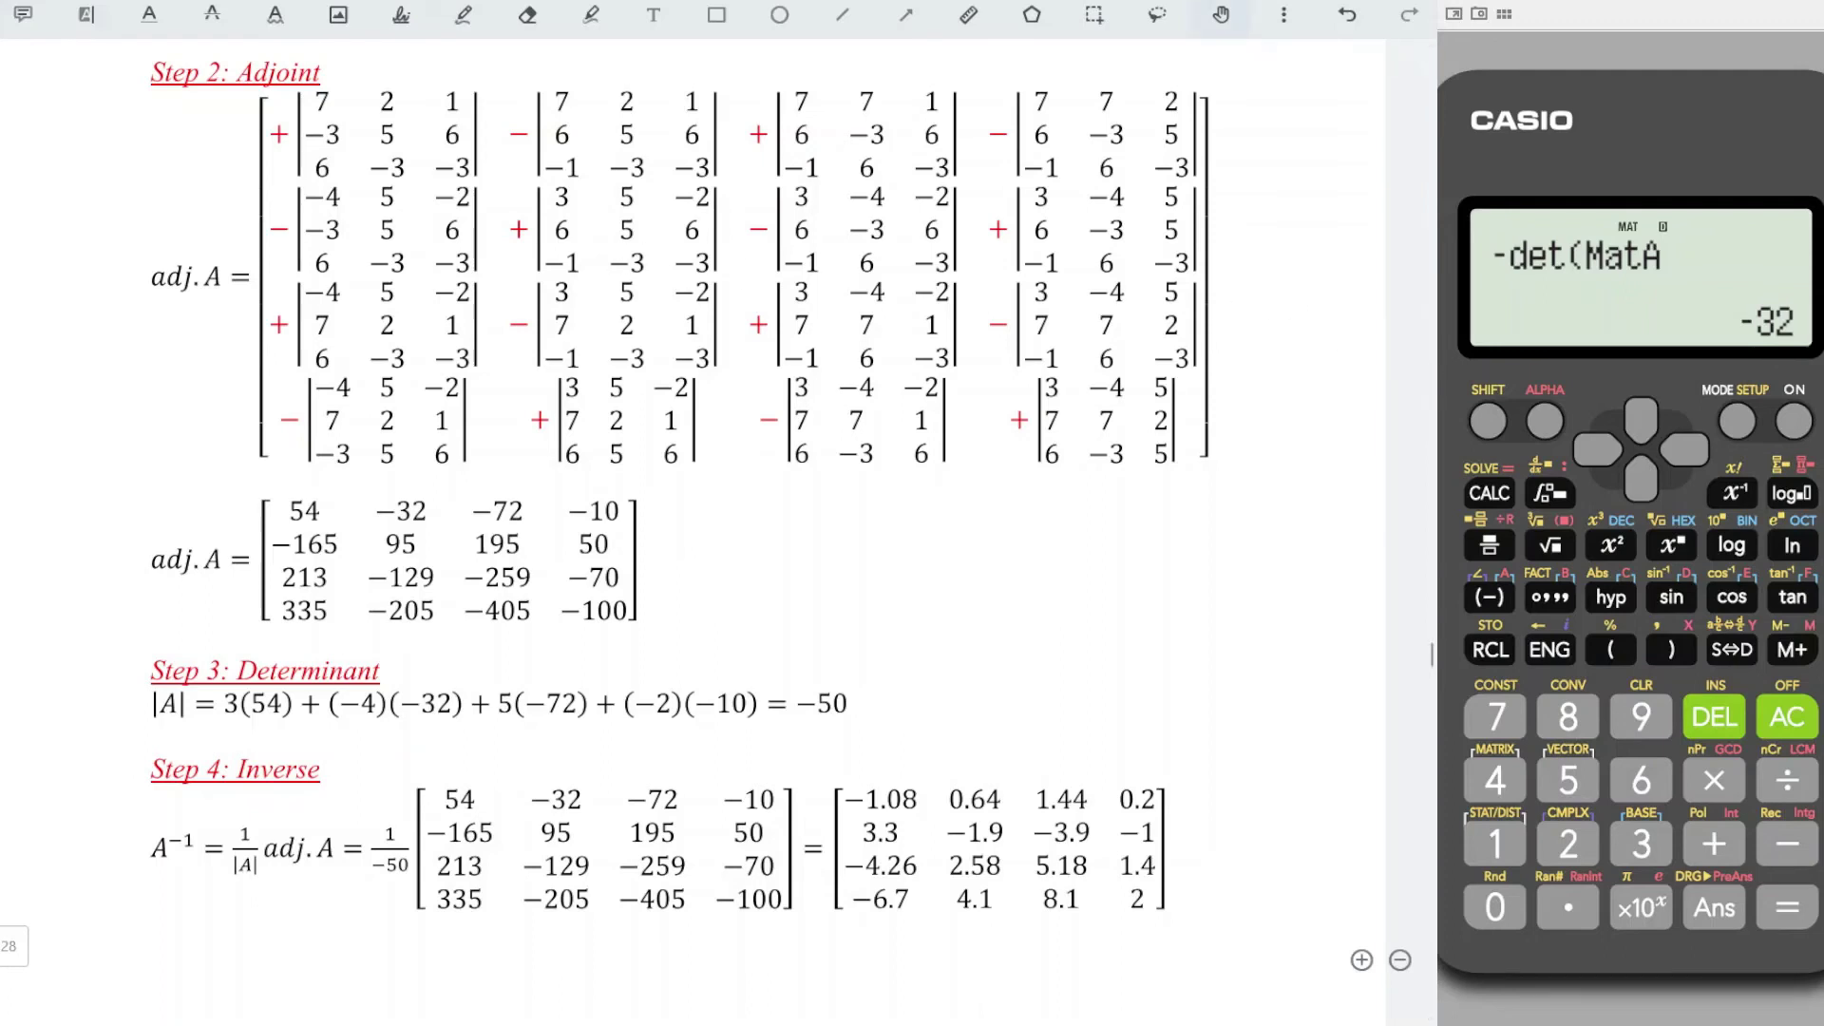
pyautogui.click(1487, 421)
# Change MatA's first row to 3, 5, −2.
pyautogui.click(1494, 779)
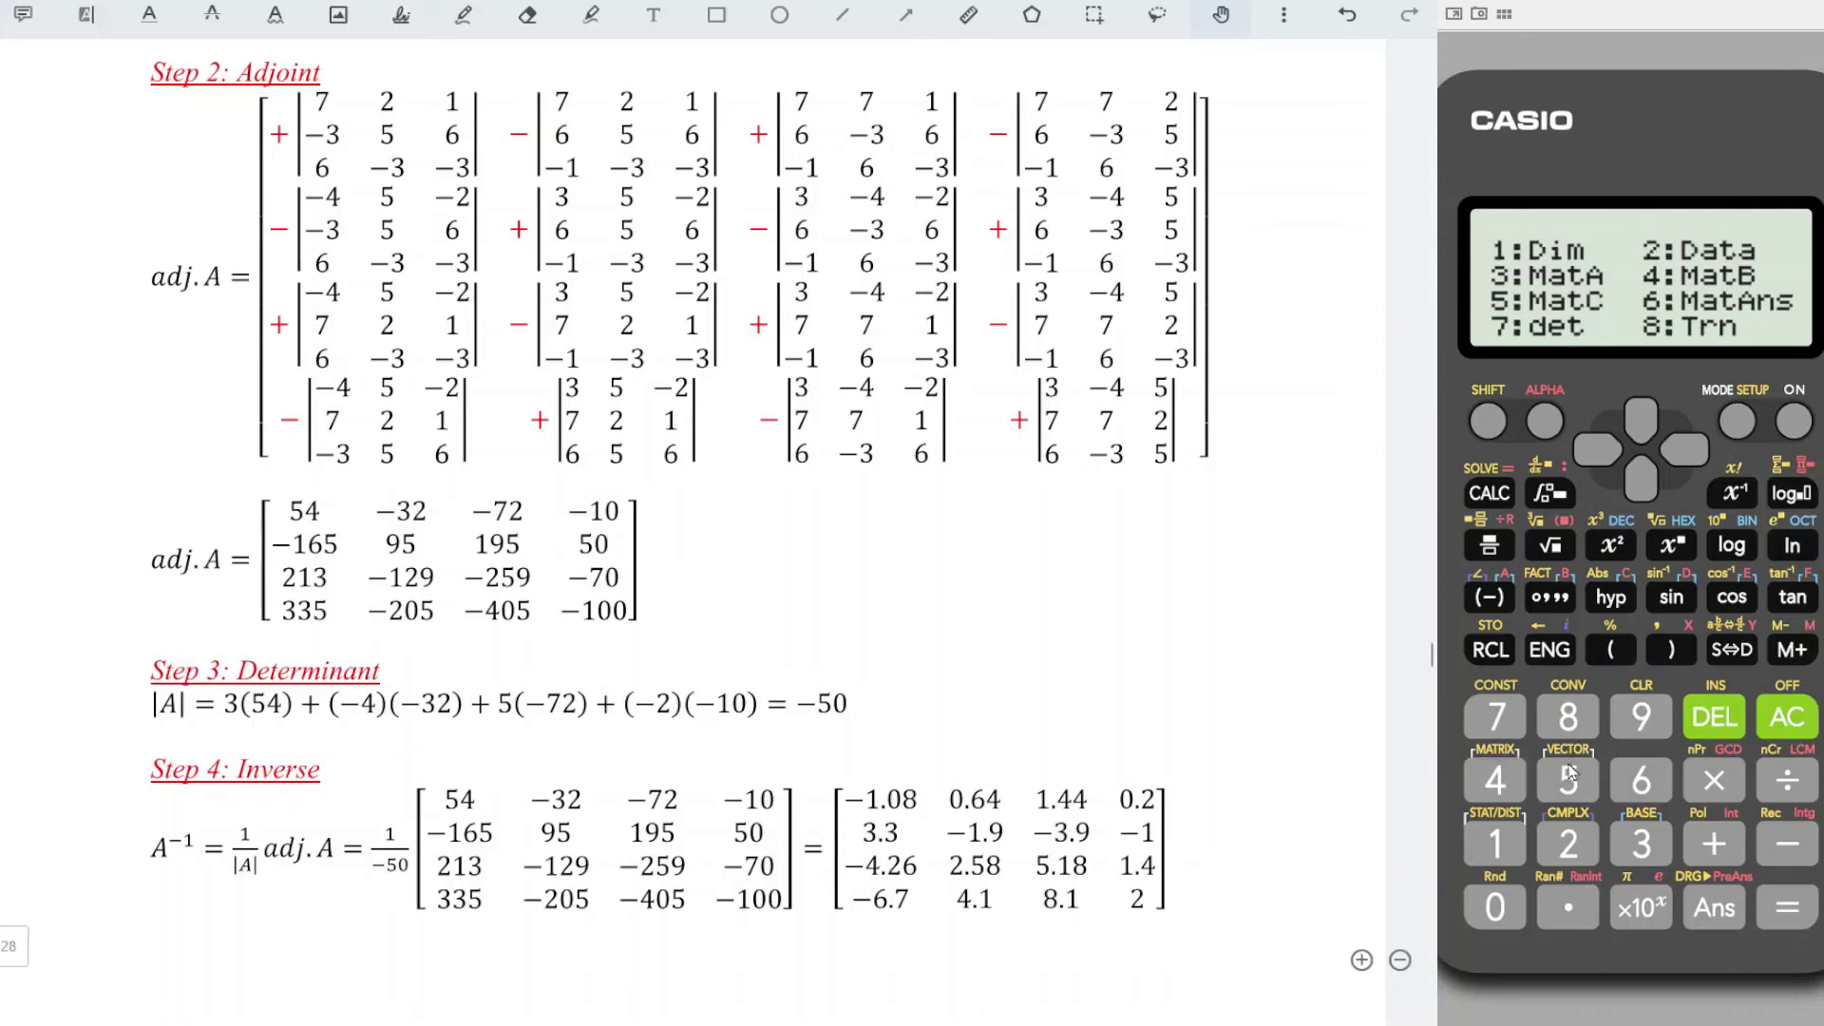
pyautogui.click(1568, 843)
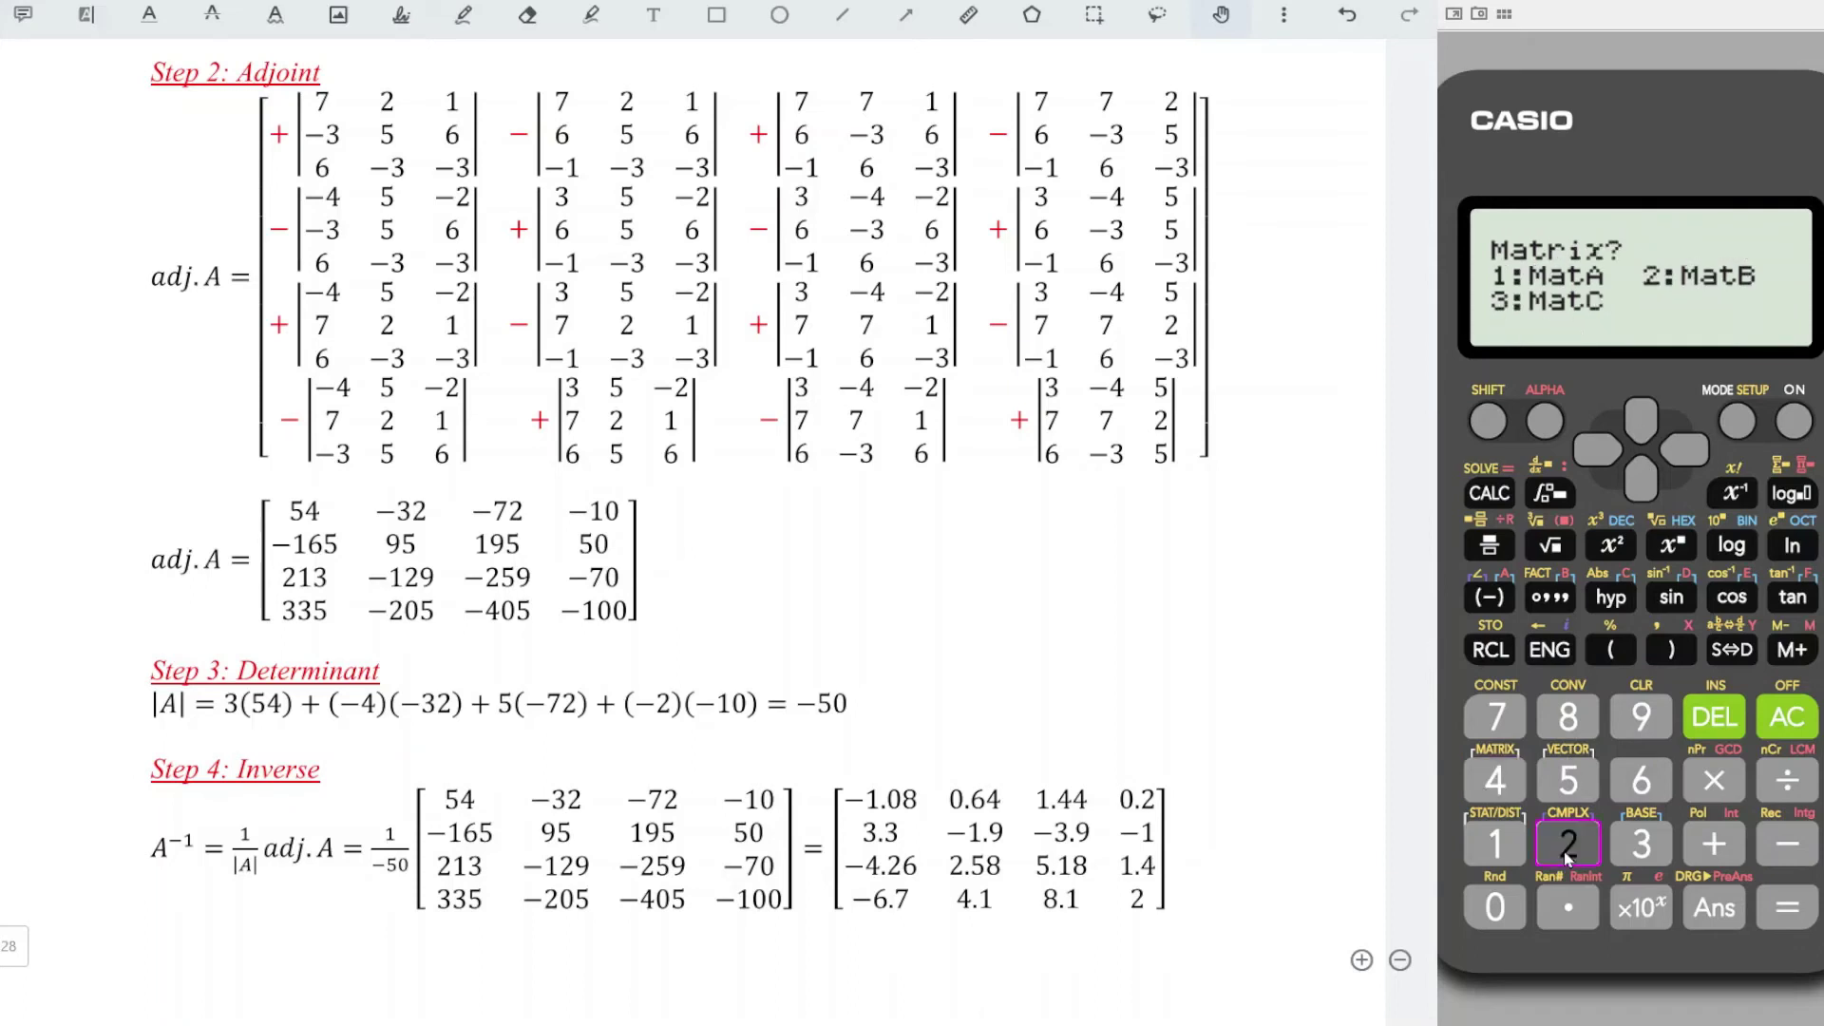
pyautogui.click(1495, 843)
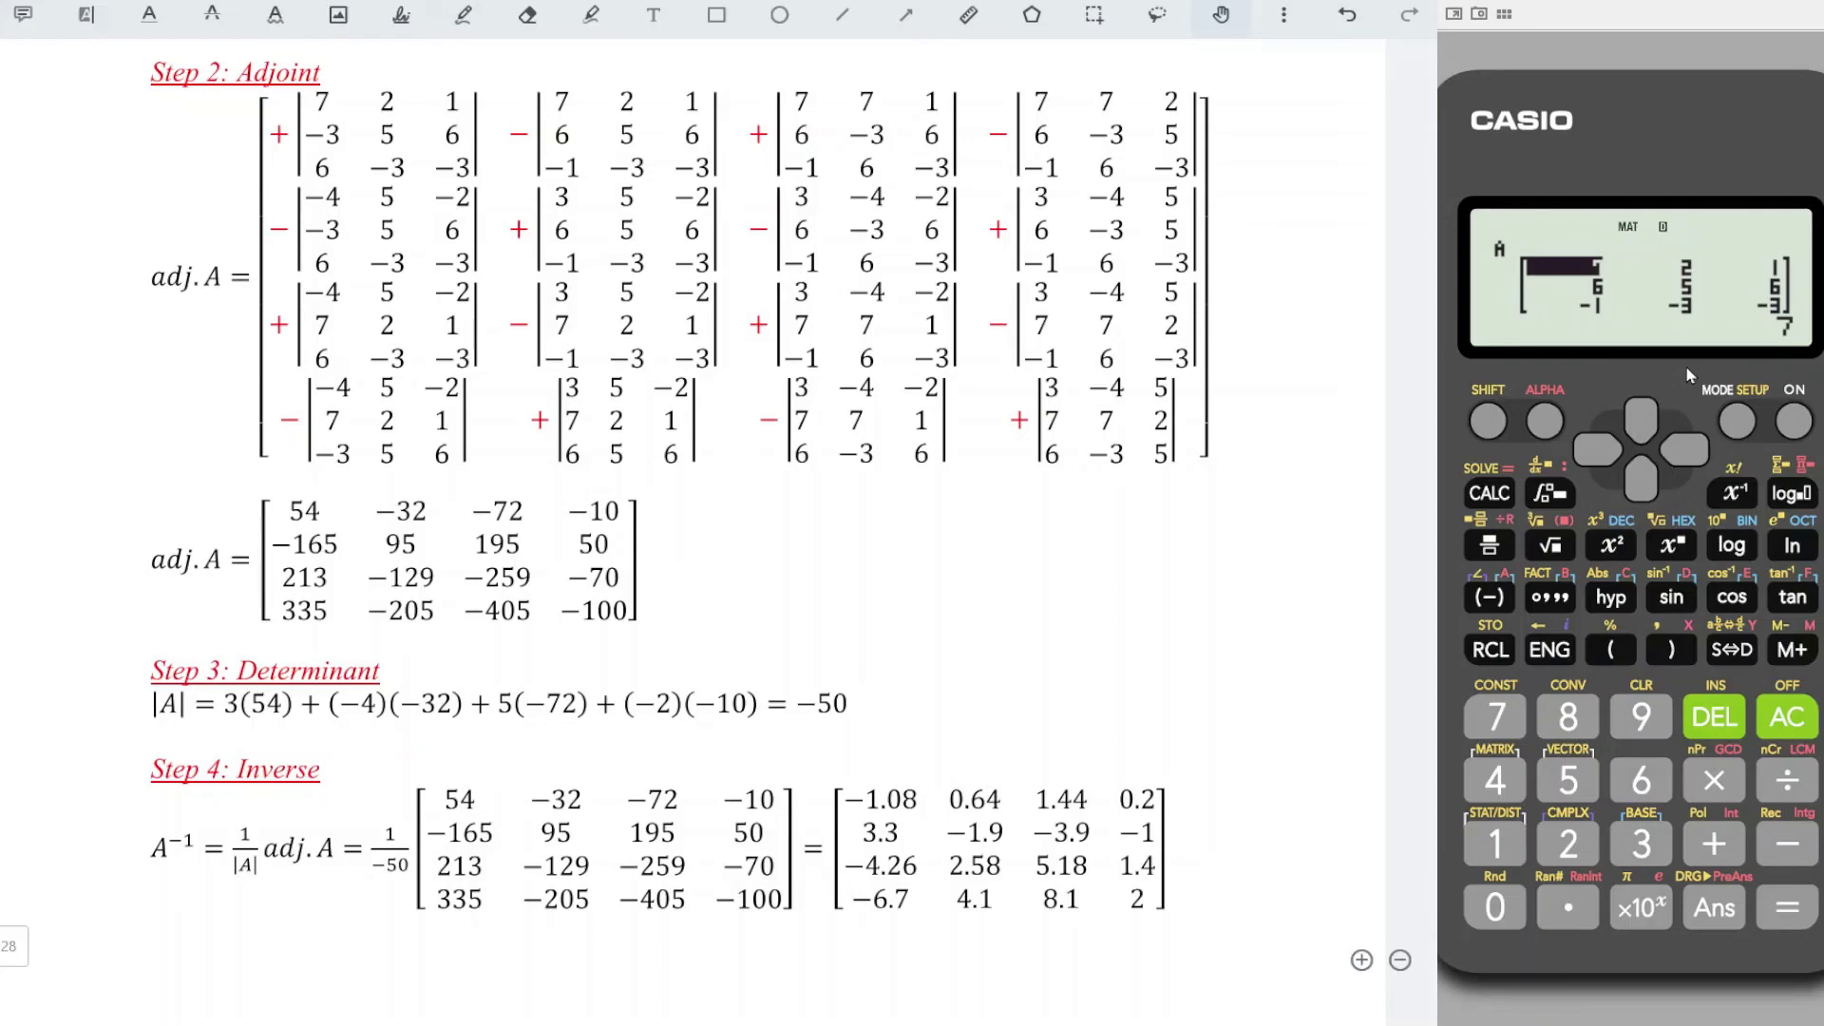
pyautogui.write('3')
pyautogui.press('Return')
pyautogui.write('5')
pyautogui.press('Return')
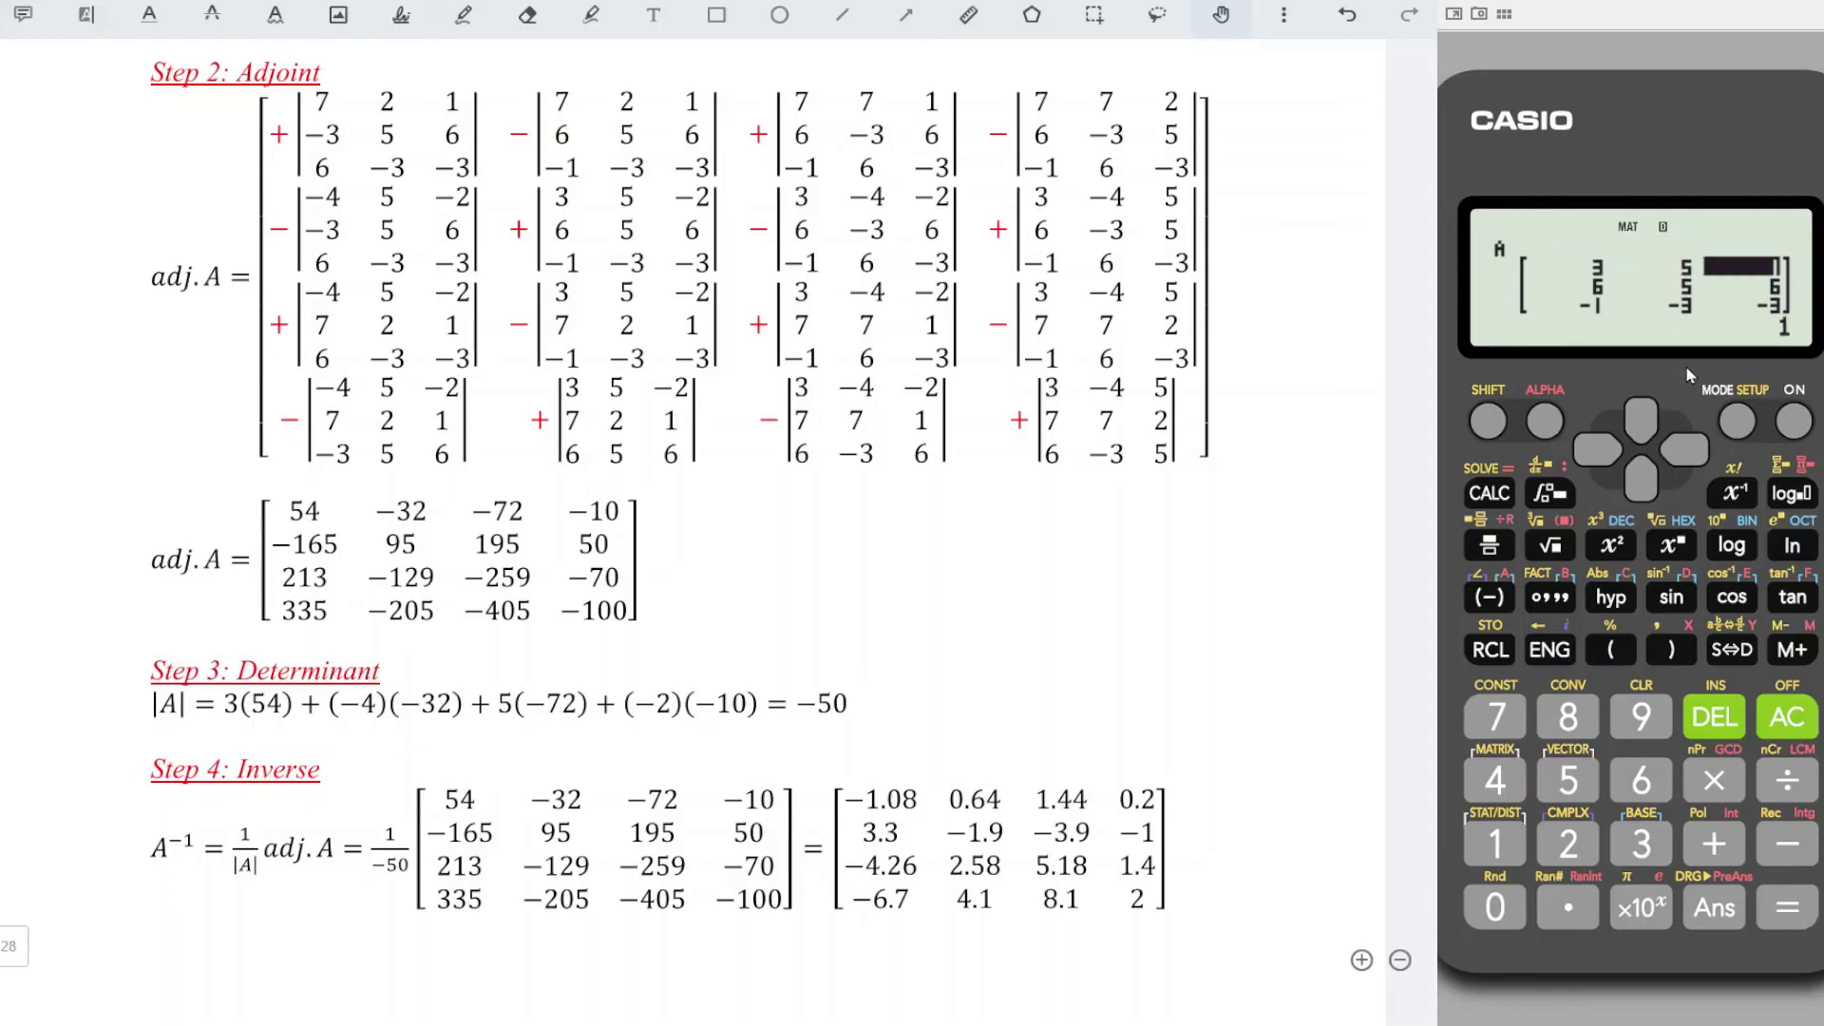
pyautogui.write('-2')
pyautogui.press('Return')
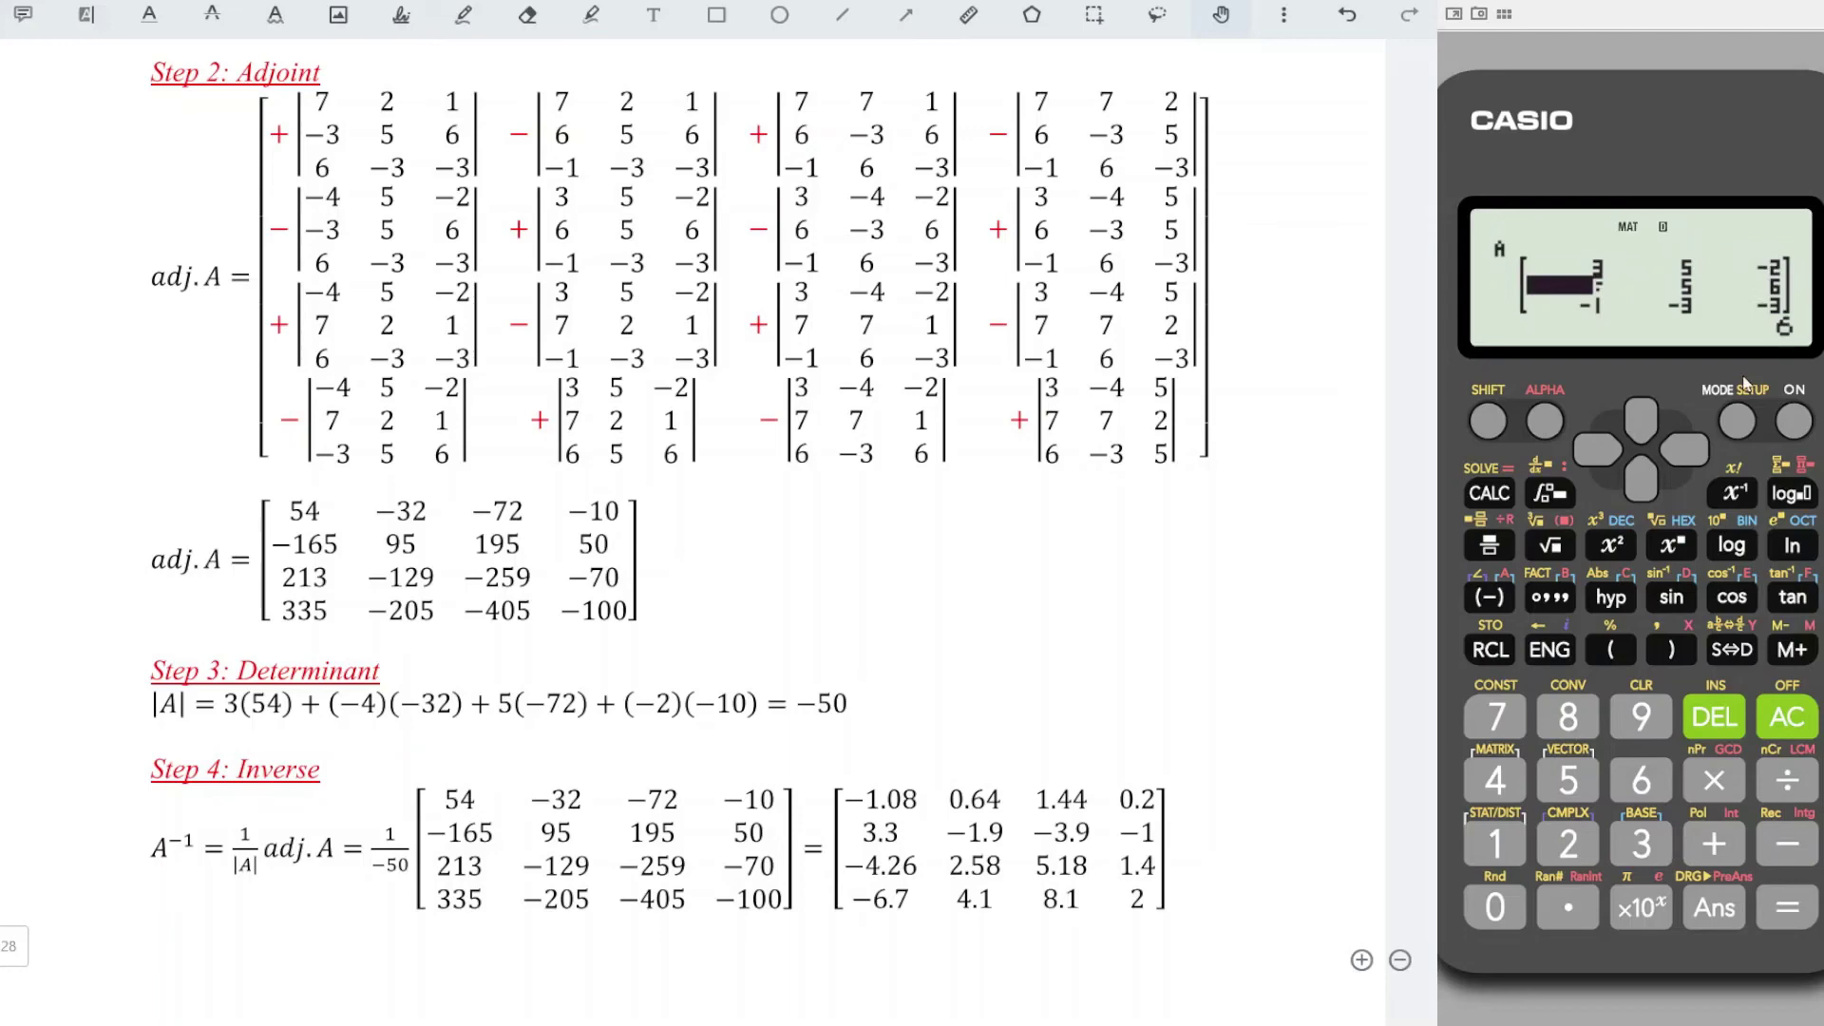
pyautogui.click(1795, 731)
# Compute det(MatA) for the edited matrix, which comes out as 95.
pyautogui.click(1488, 421)
pyautogui.click(1495, 779)
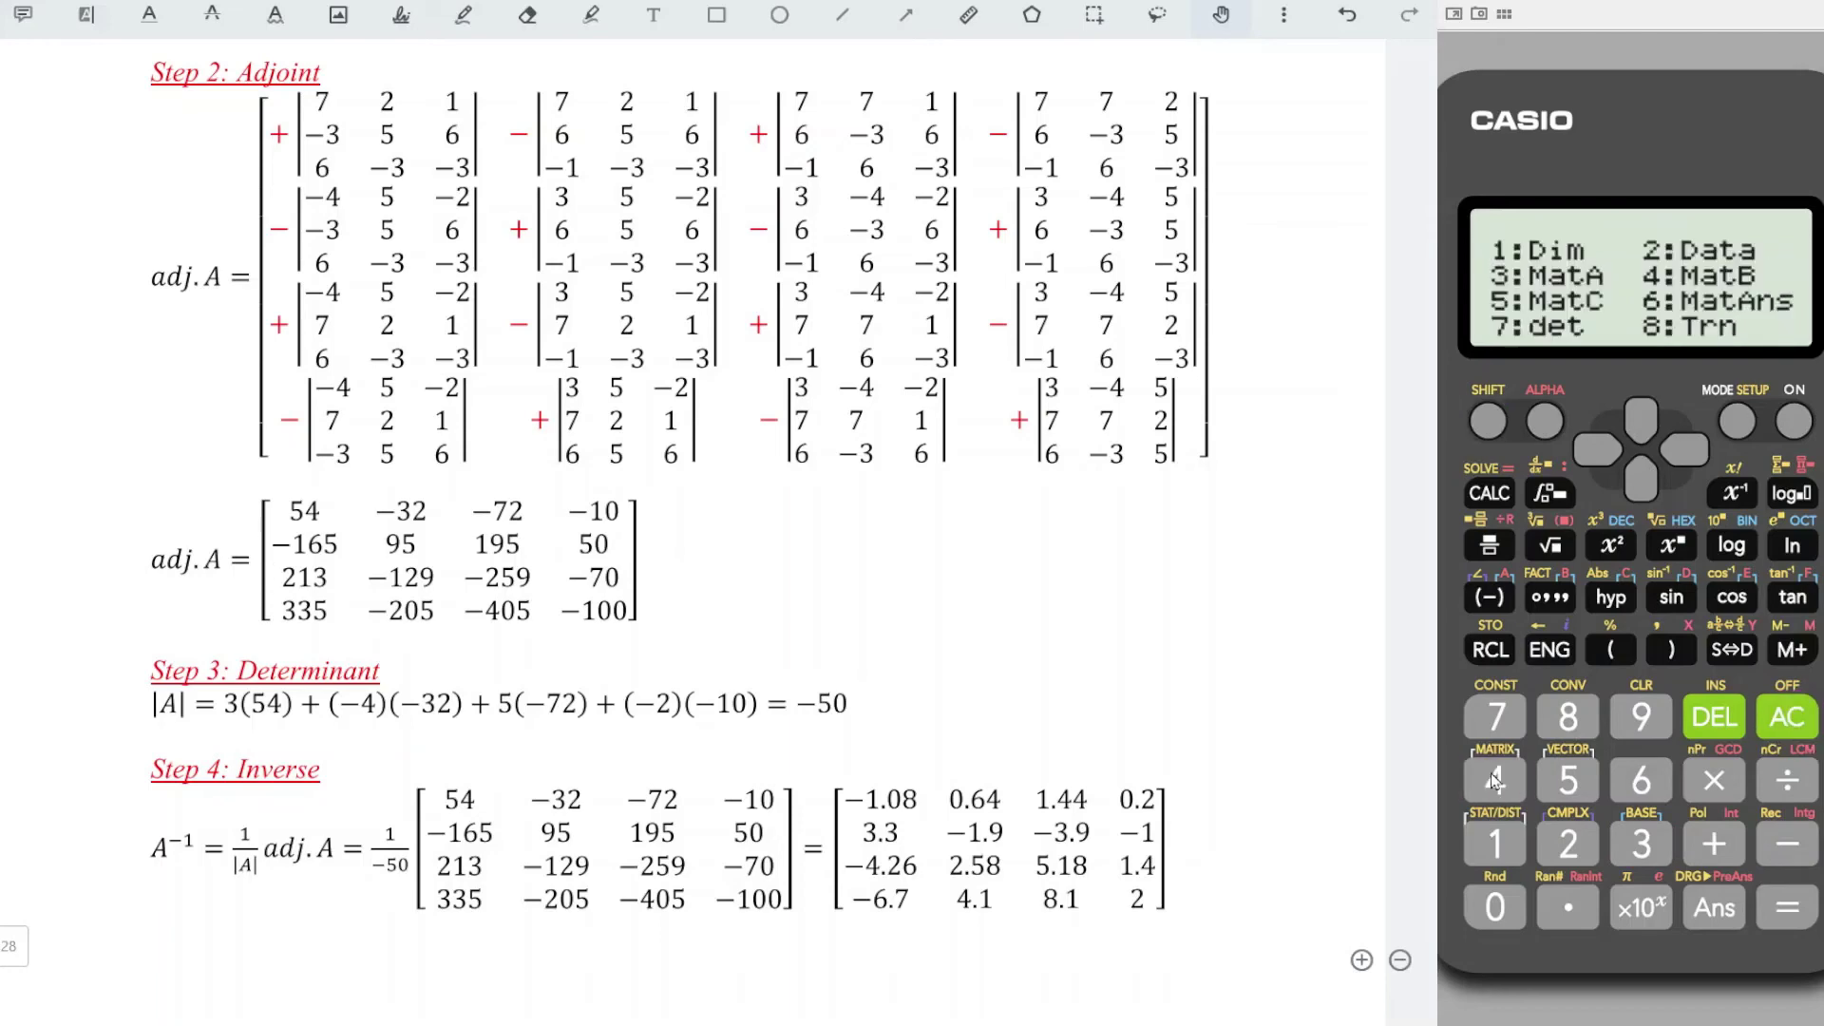
pyautogui.click(1495, 717)
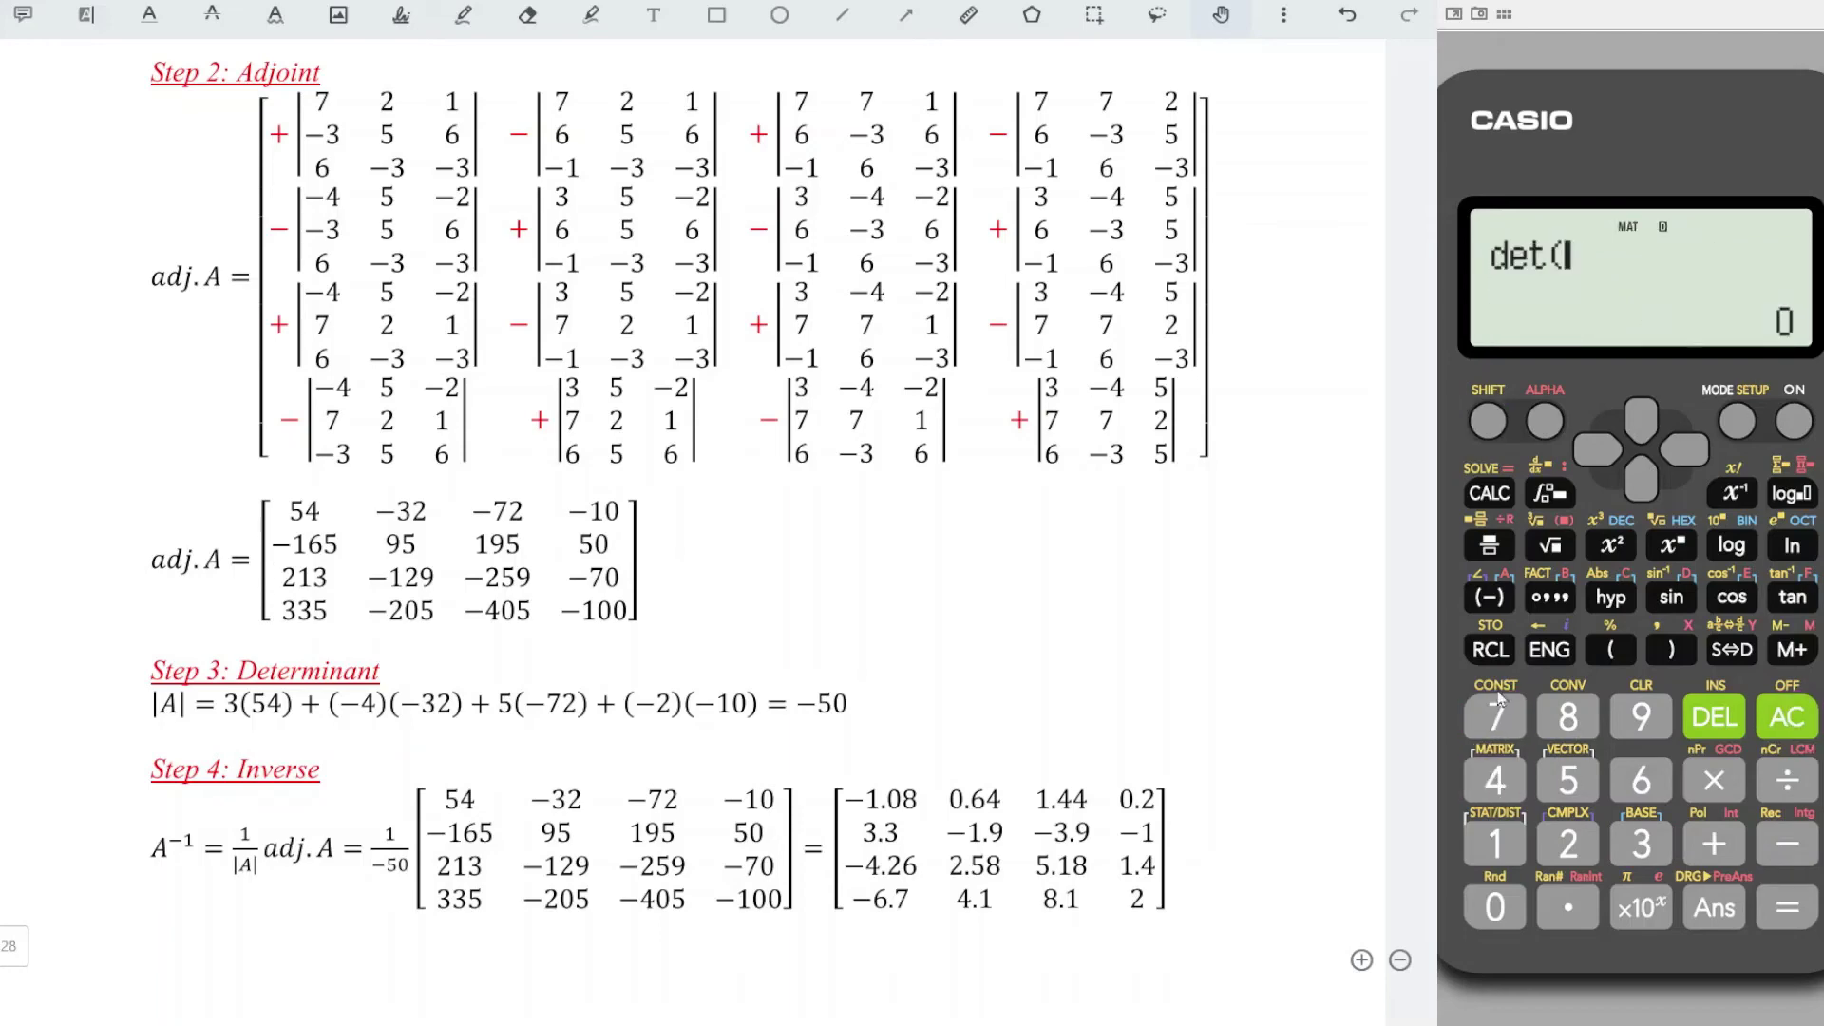
pyautogui.click(1488, 427)
pyautogui.click(1495, 779)
pyautogui.click(1639, 844)
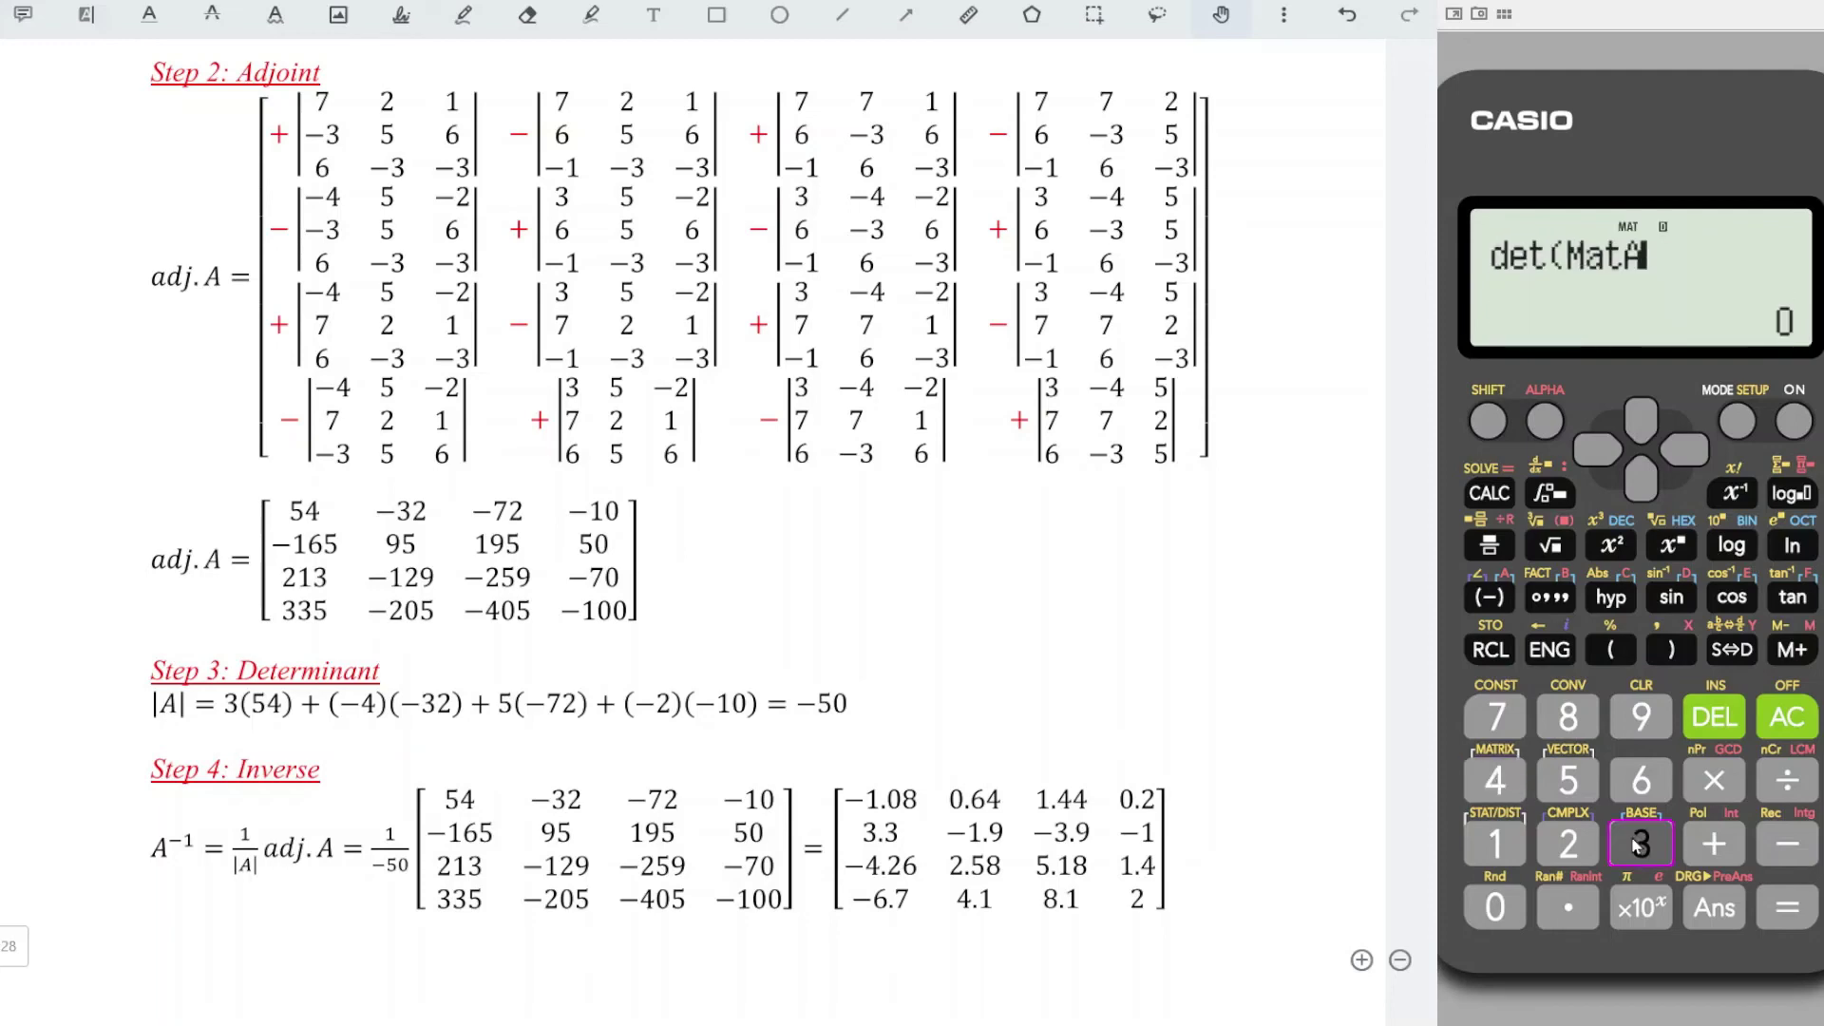
pyautogui.click(1787, 907)
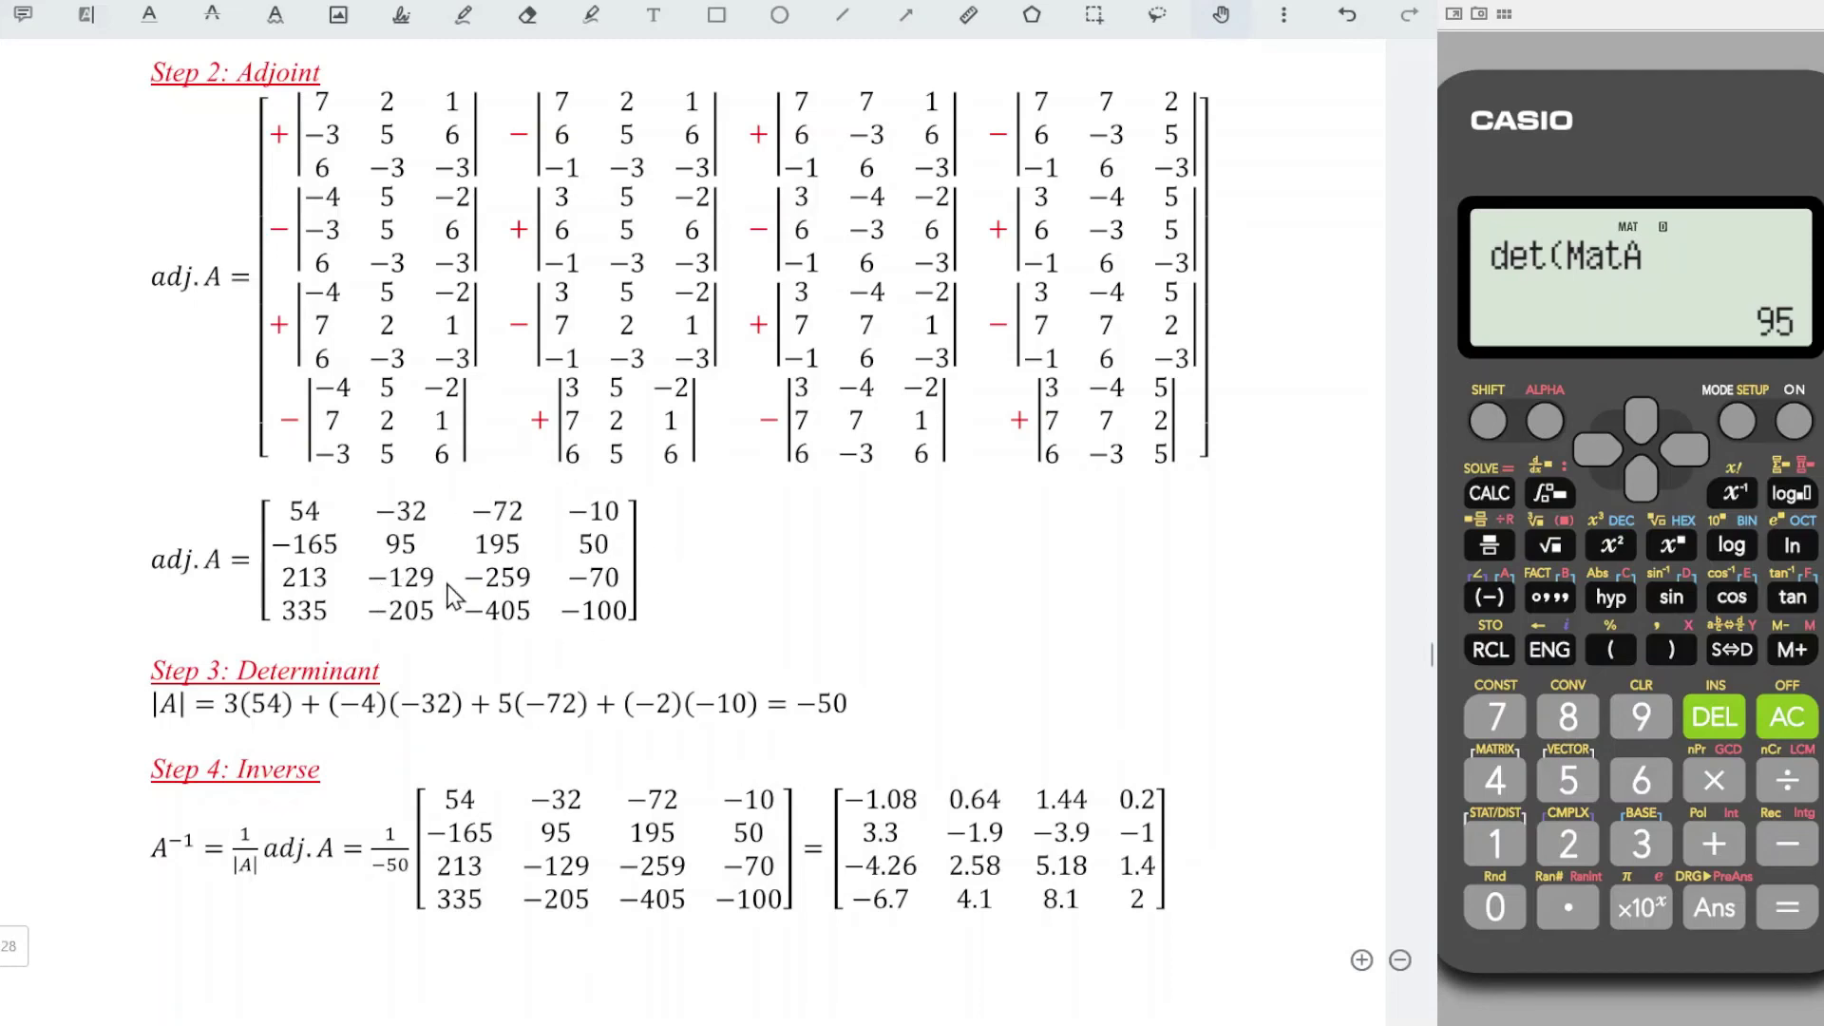
# Highlight A^T's first row and the -4, +5, -2 determinant coefficients in green.
pyautogui.scroll(2, 618, 513)
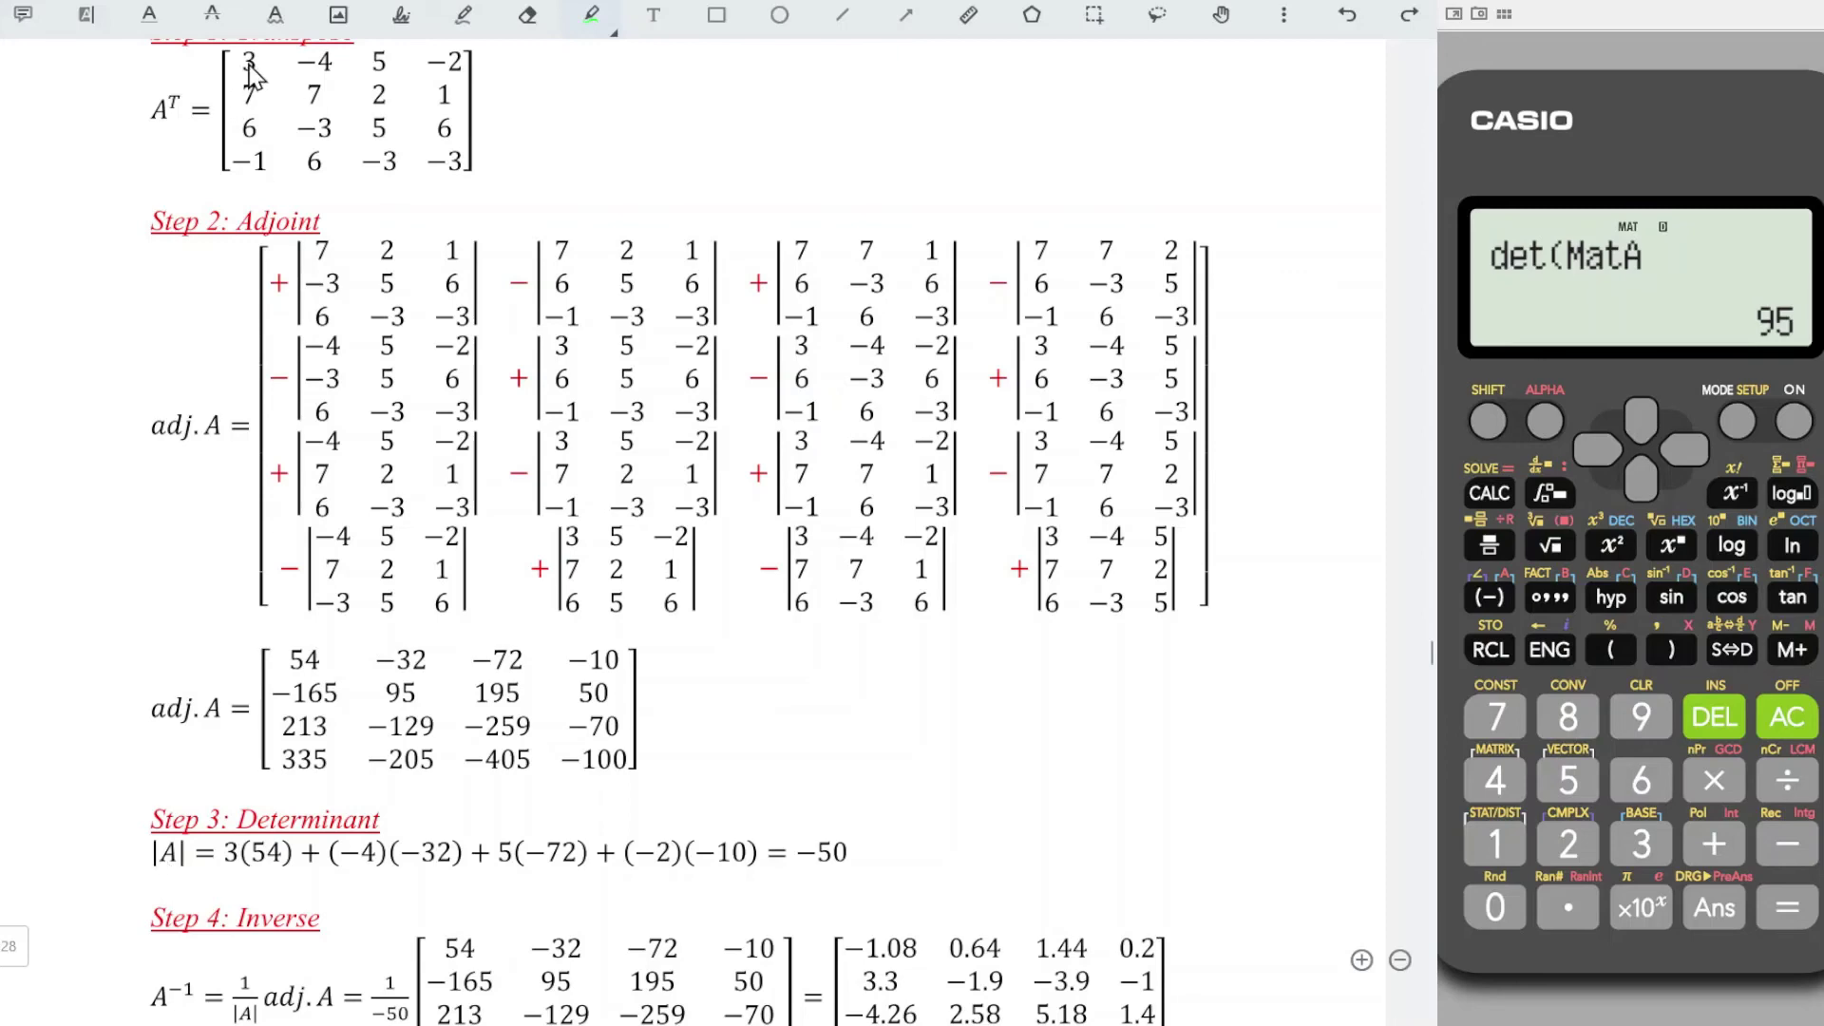
pyautogui.moveTo(249, 66)
pyautogui.mouseDown()
pyautogui.moveTo(454, 55)
pyautogui.moveTo(446, 68)
pyautogui.mouseUp()
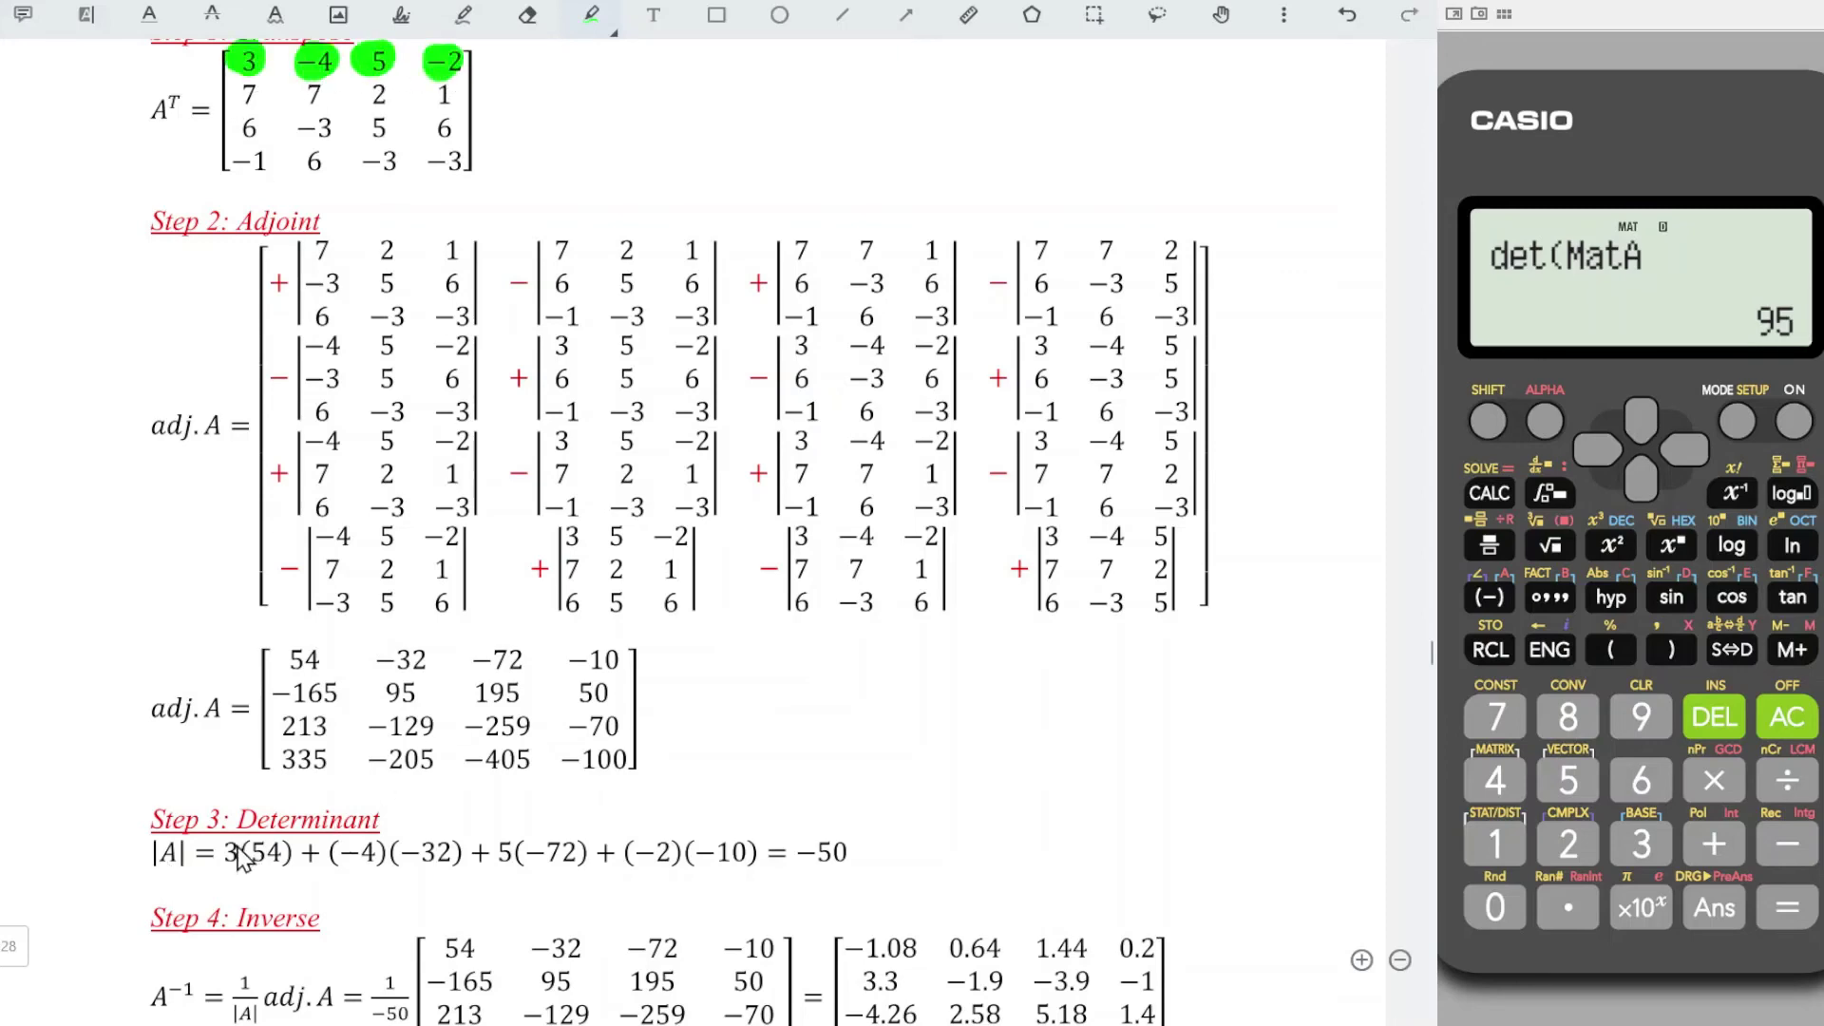
pyautogui.moveTo(224, 837); pyautogui.dragTo(225, 857)
pyautogui.moveTo(364, 838); pyautogui.dragTo(363, 892)
pyautogui.moveTo(479, 846)
pyautogui.mouseDown()
pyautogui.moveTo(482, 869)
pyautogui.moveTo(504, 869)
pyautogui.mouseUp()
pyautogui.moveTo(650, 829); pyautogui.dragTo(655, 873)
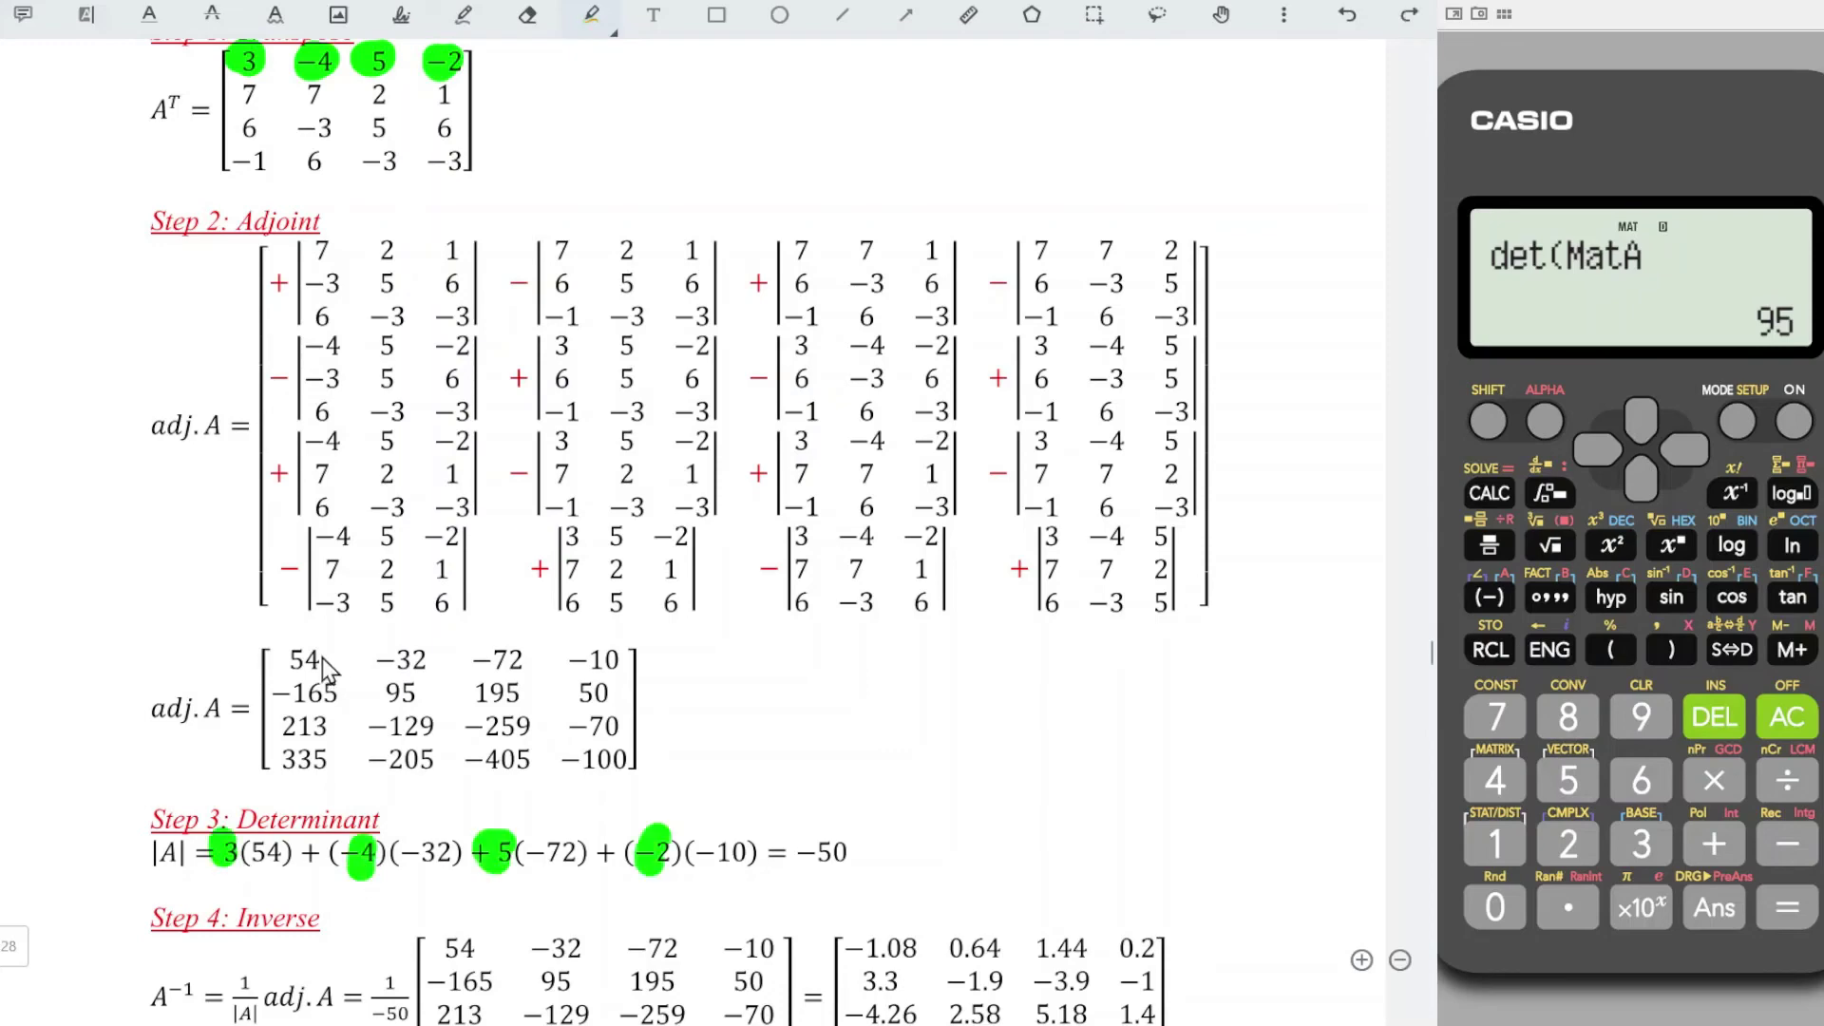
# Highlight adj.A's first row (-32, -72, -10) and the (54), (-32), (-72), (-10) factors in orange.
pyautogui.moveTo(408, 657)
pyautogui.mouseDown()
pyautogui.moveTo(427, 659)
pyautogui.moveTo(367, 658)
pyautogui.mouseUp()
pyautogui.moveTo(520, 657); pyautogui.dragTo(496, 663)
pyautogui.moveTo(629, 653); pyautogui.dragTo(595, 657)
pyautogui.moveTo(271, 879)
pyautogui.mouseDown()
pyautogui.moveTo(249, 836)
pyautogui.moveTo(283, 855)
pyautogui.mouseUp()
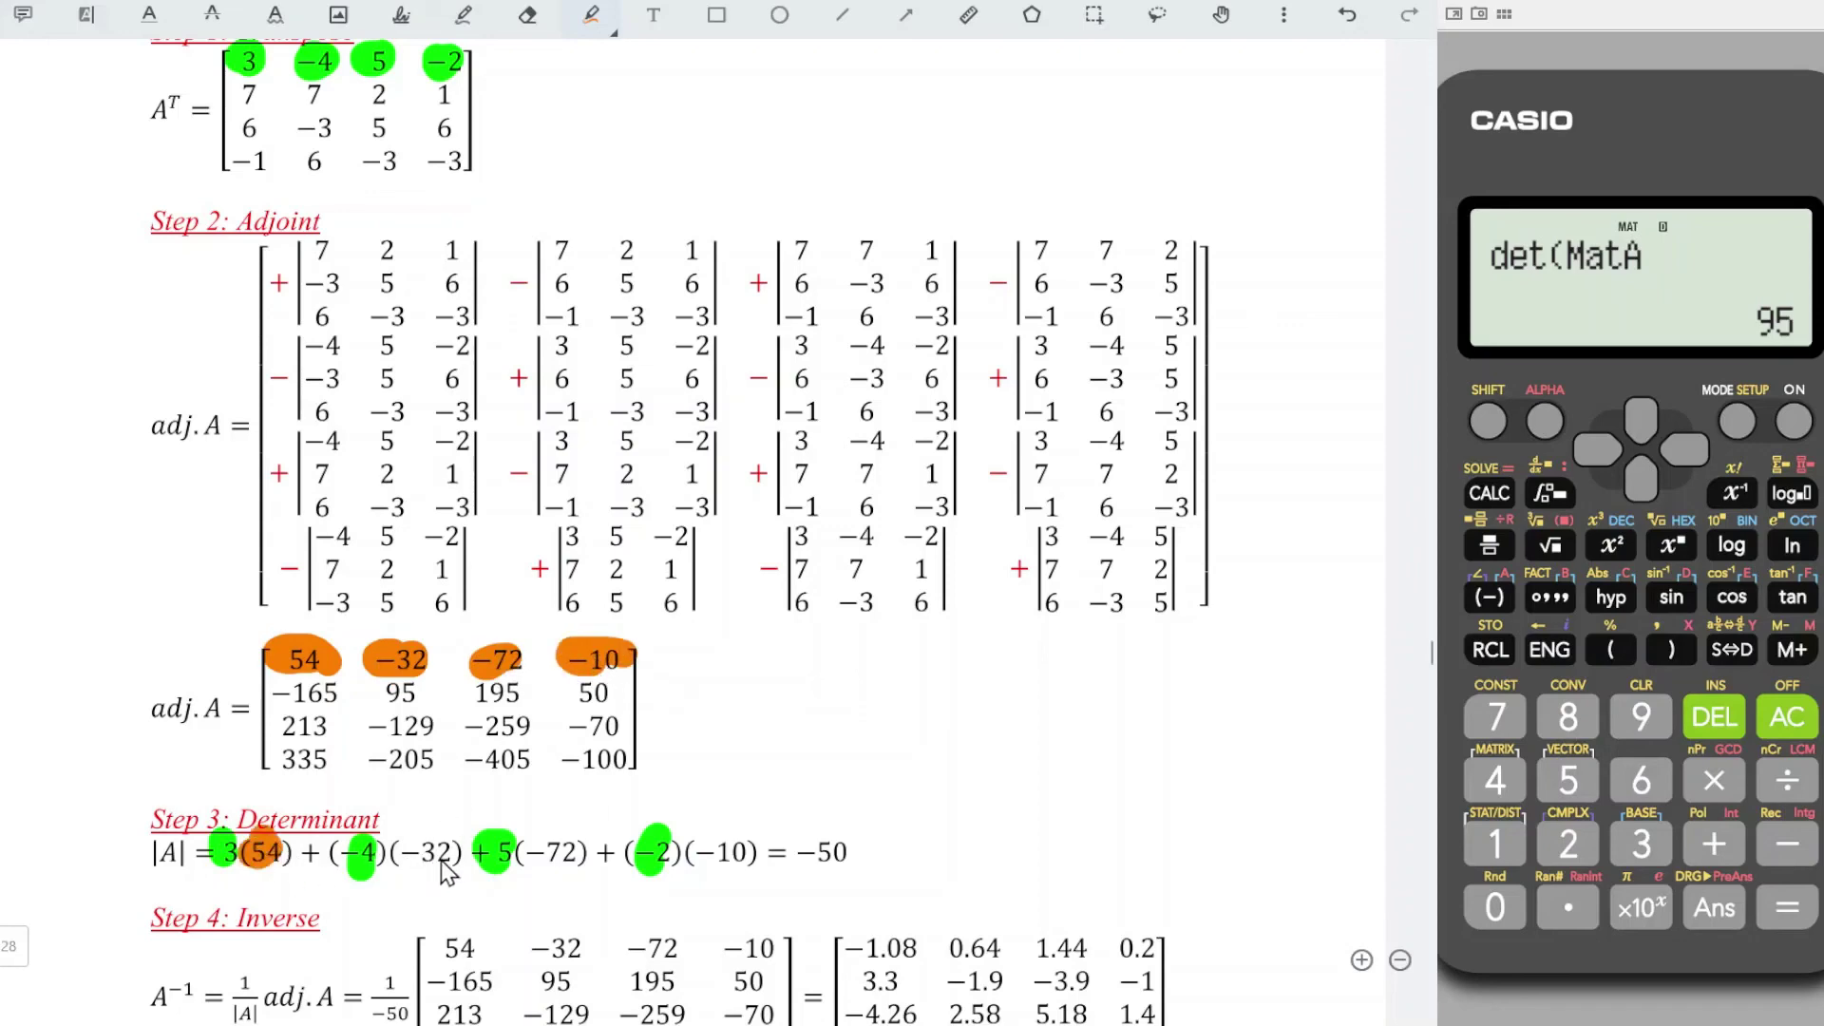
pyautogui.moveTo(446, 872); pyautogui.dragTo(430, 857)
pyautogui.moveTo(587, 859); pyautogui.dragTo(570, 864)
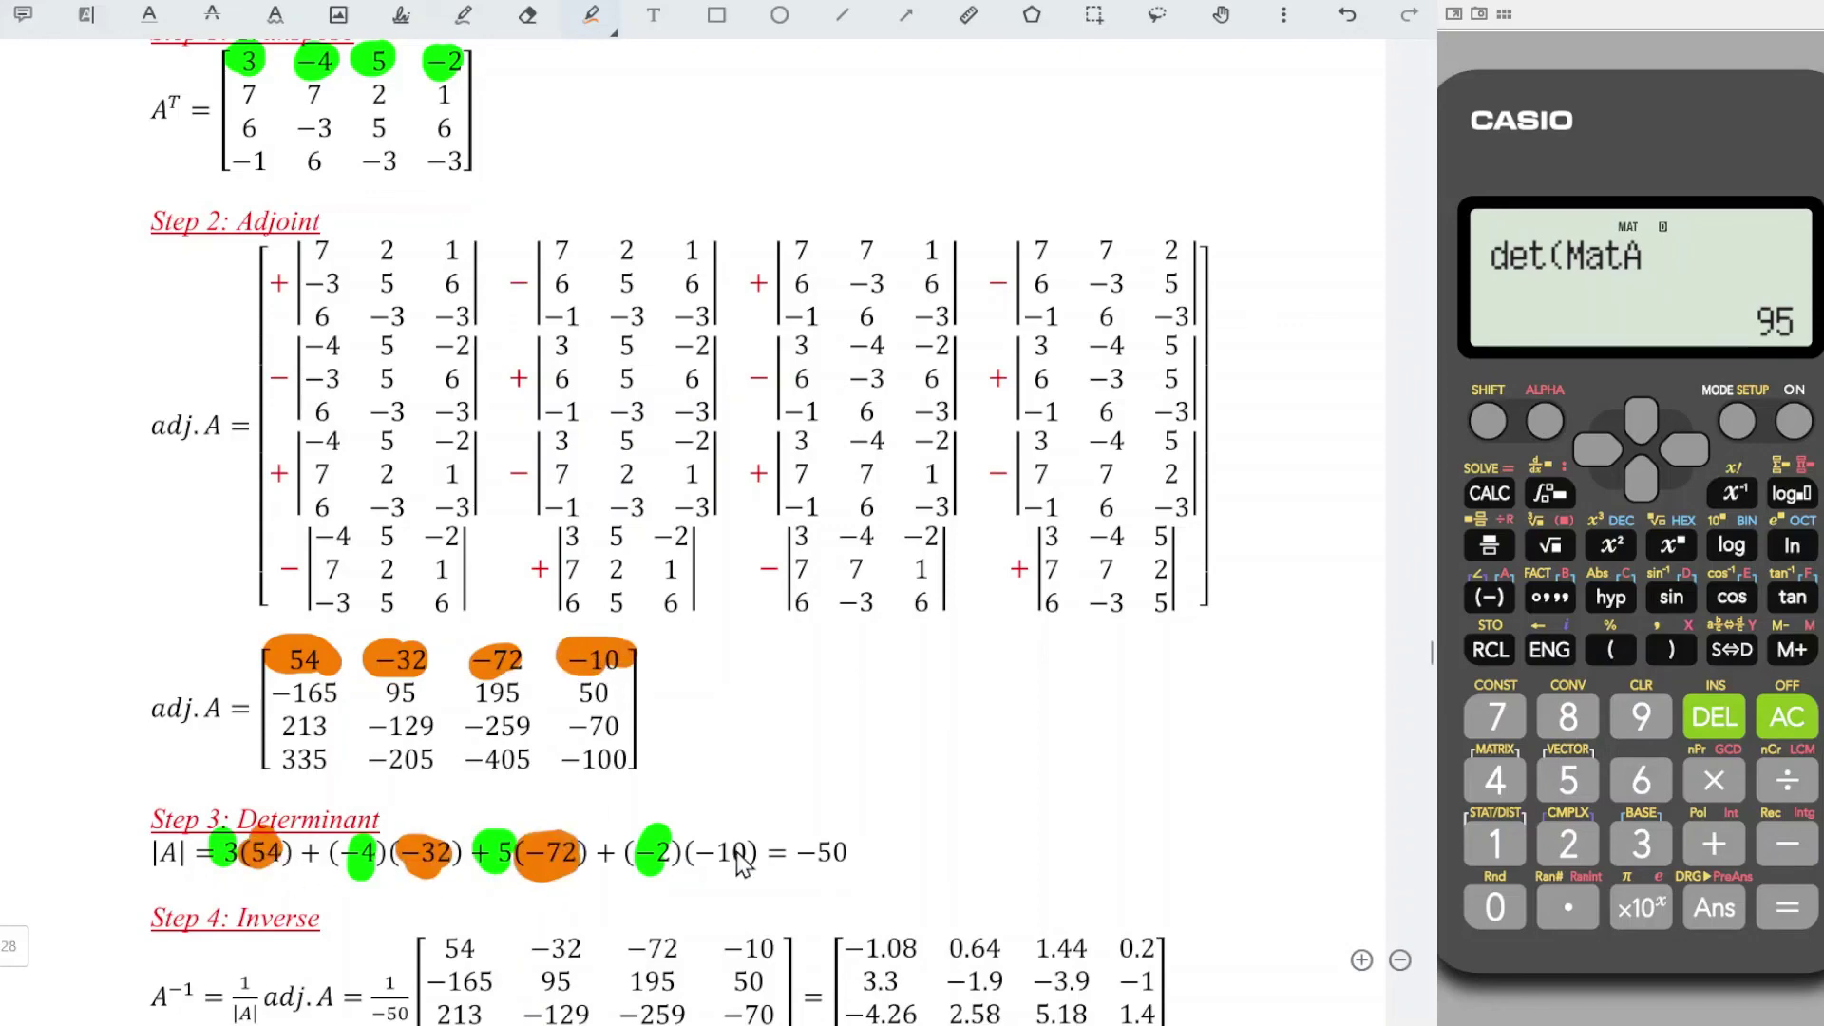
pyautogui.moveTo(741, 861); pyautogui.dragTo(686, 854)
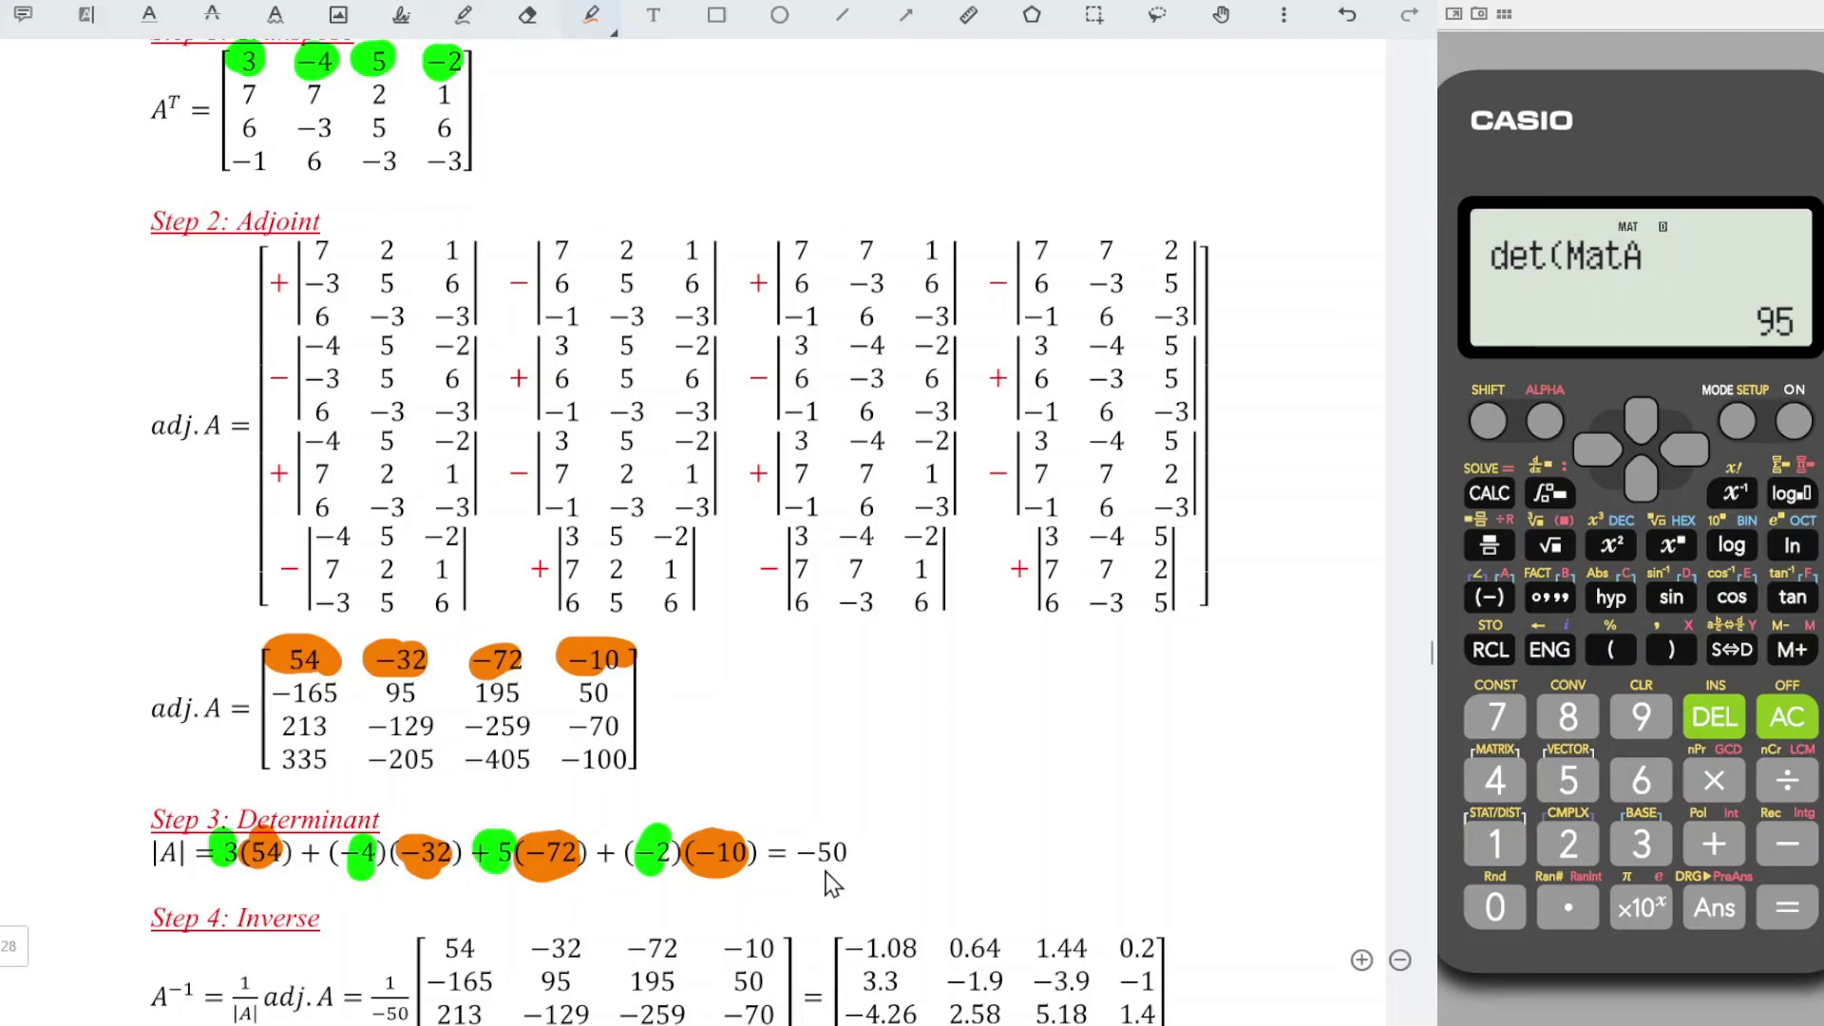
# Highlight the |A| denominator in Step 4's 1/|A| inverse formula in cyan.
pyautogui.scroll(-5, 846, 570)
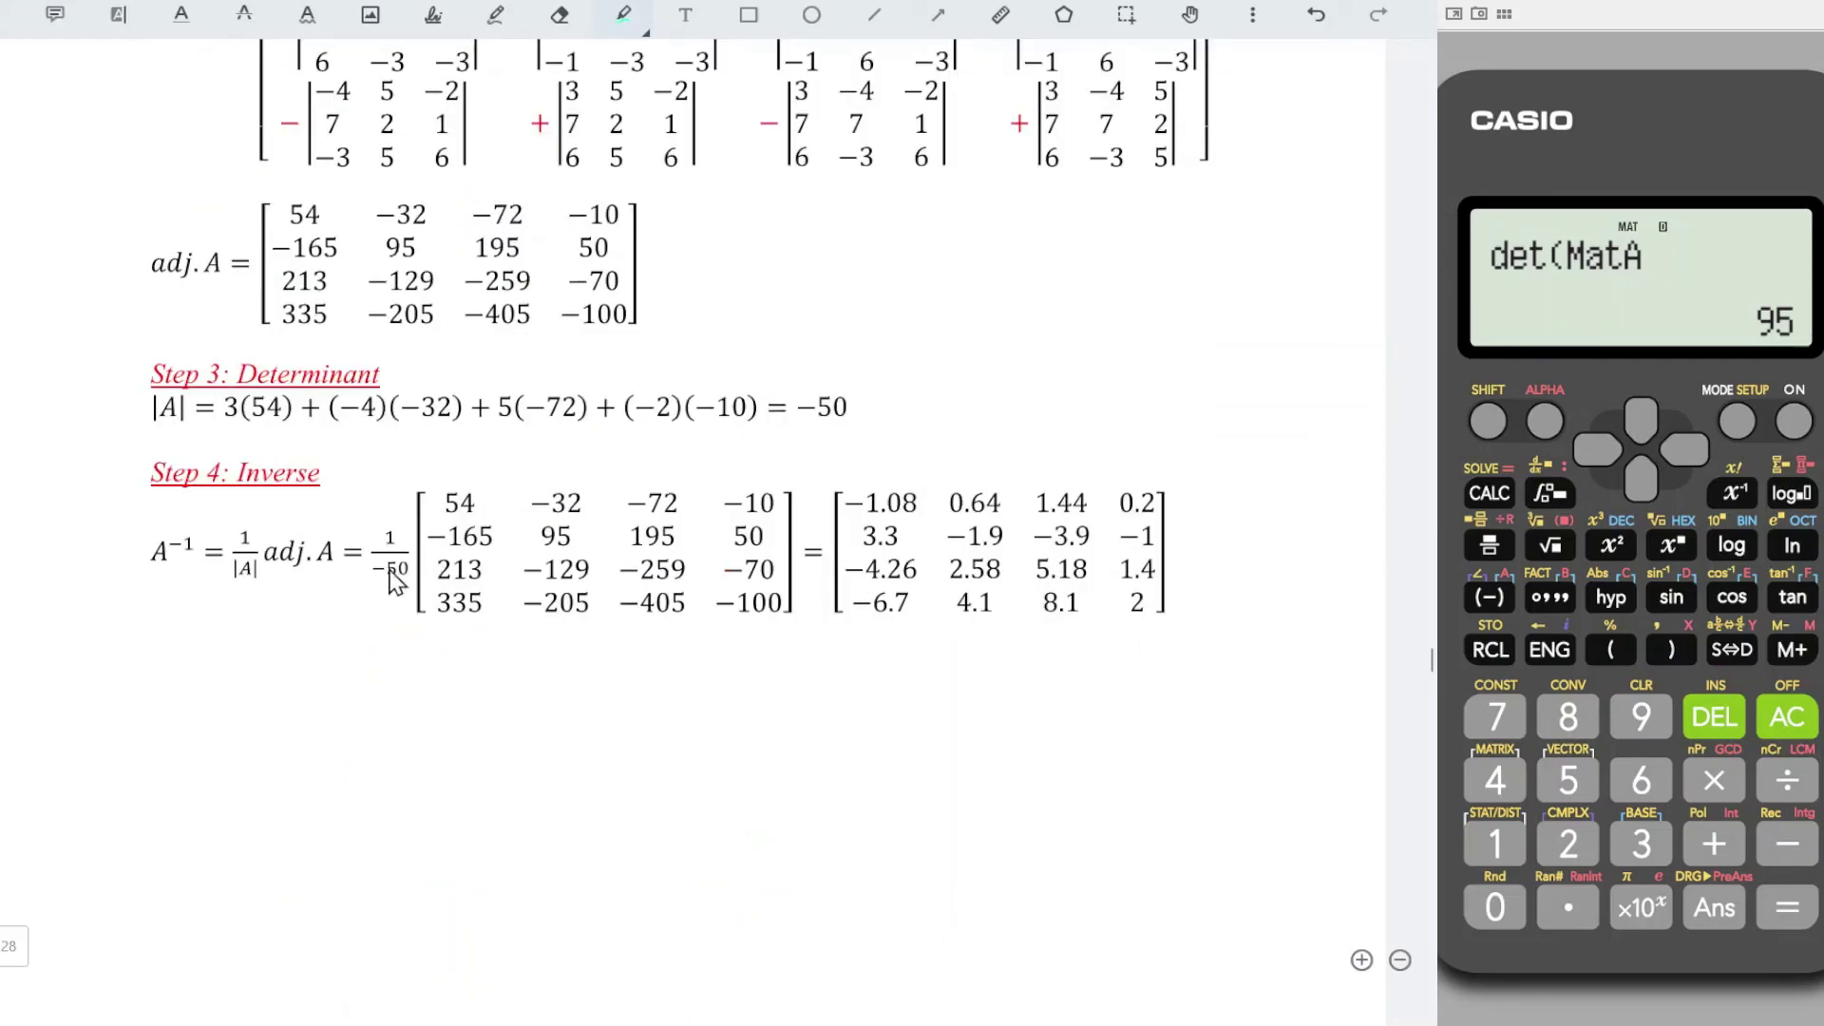
pyautogui.moveTo(264, 569); pyautogui.dragTo(246, 574)
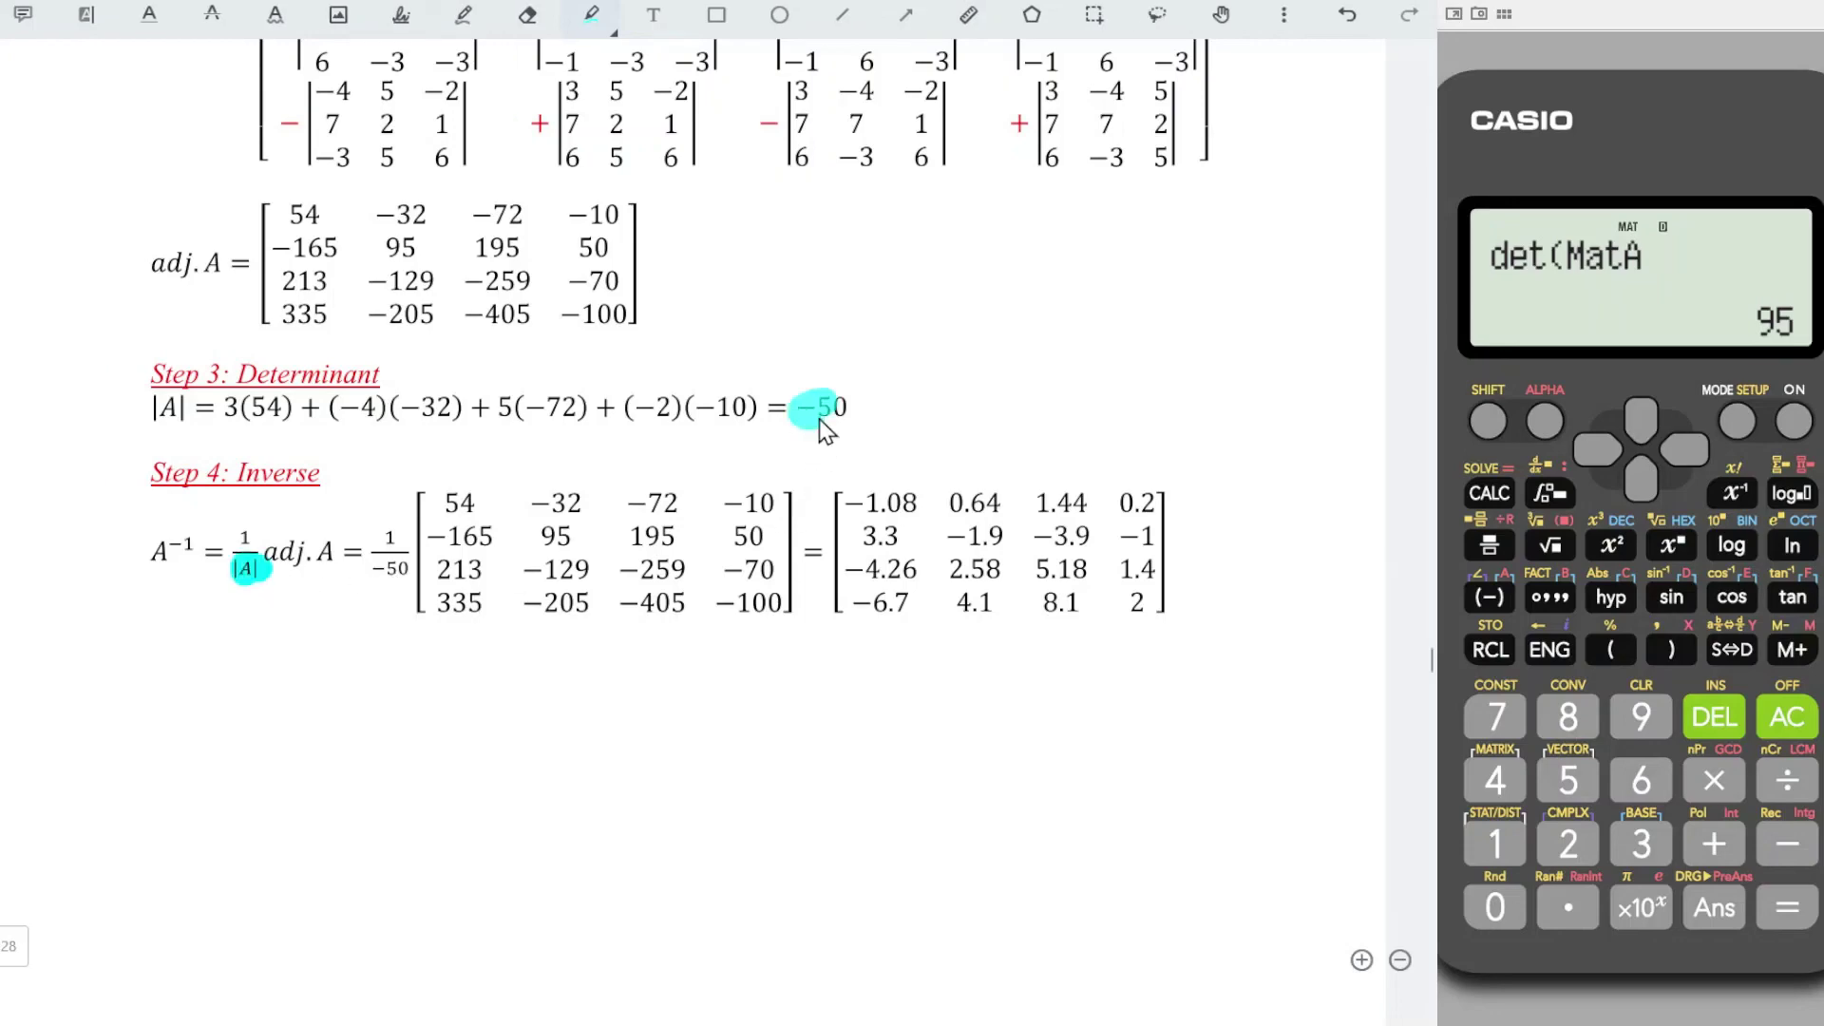